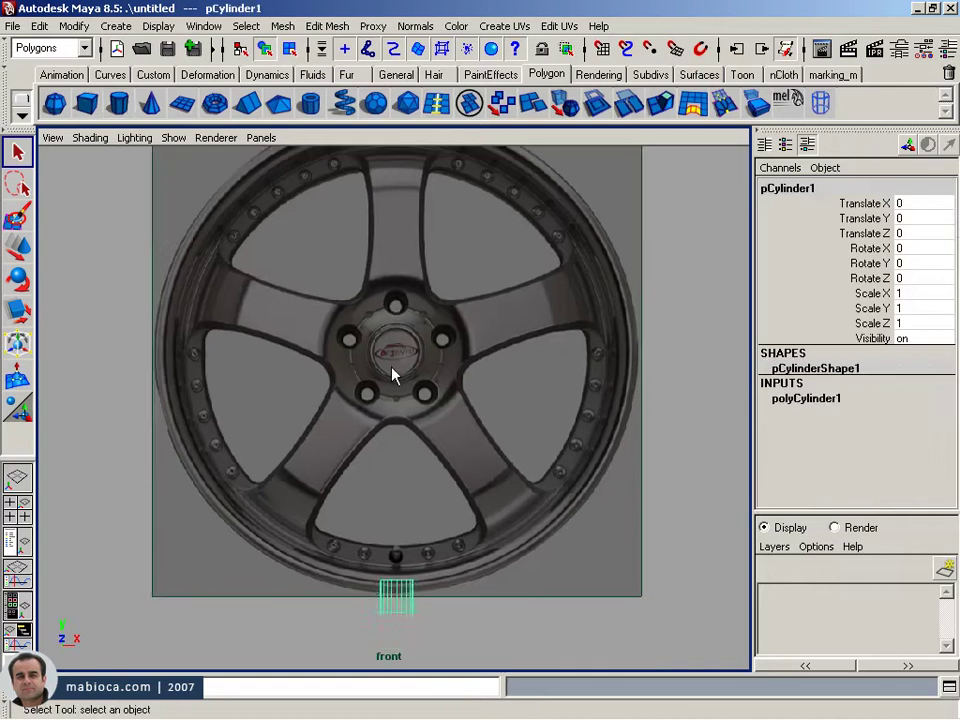
# - Turn the new cylinder to face front by setting Rotate X to 90
pyautogui.press('e')
pyautogui.scroll(5, 424, 401)
pyautogui.moveTo(424, 401)
pyautogui.mouseDown()
pyautogui.moveTo(453, 383)
pyautogui.moveTo(417, 504)
pyautogui.mouseUp()
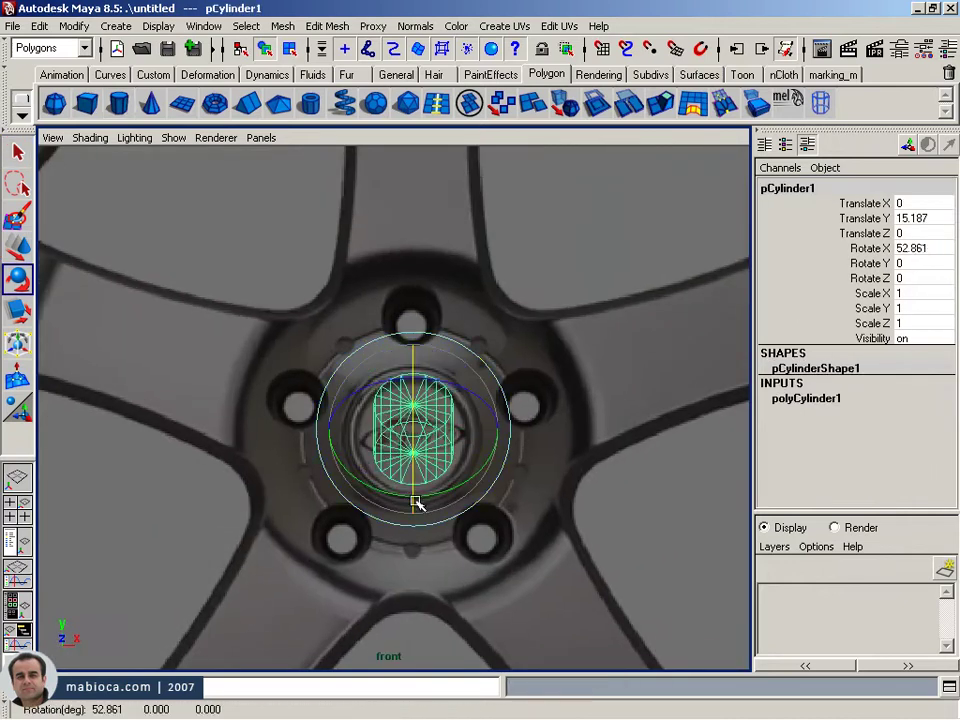
pyautogui.click(920, 248)
pyautogui.write('90')
pyautogui.press('Return')
# - Scale the cylinder up over the hub and frame the whole wheel rim
pyautogui.press('r')
pyautogui.moveTo(415, 432)
pyautogui.mouseDown()
pyautogui.moveTo(745, 371)
pyautogui.moveTo(720, 371)
pyautogui.mouseUp()
pyautogui.scroll(-5, 375, 338)
pyautogui.moveTo(375, 338)
pyautogui.mouseDown(button='middle')
pyautogui.moveTo(476, 349)
pyautogui.moveTo(428, 343)
pyautogui.moveTo(418, 398)
pyautogui.mouseUp(button='middle')
# - Try 15 for the cylinder's Subdivisions Axis, then undo that change
pyautogui.click(806, 398)
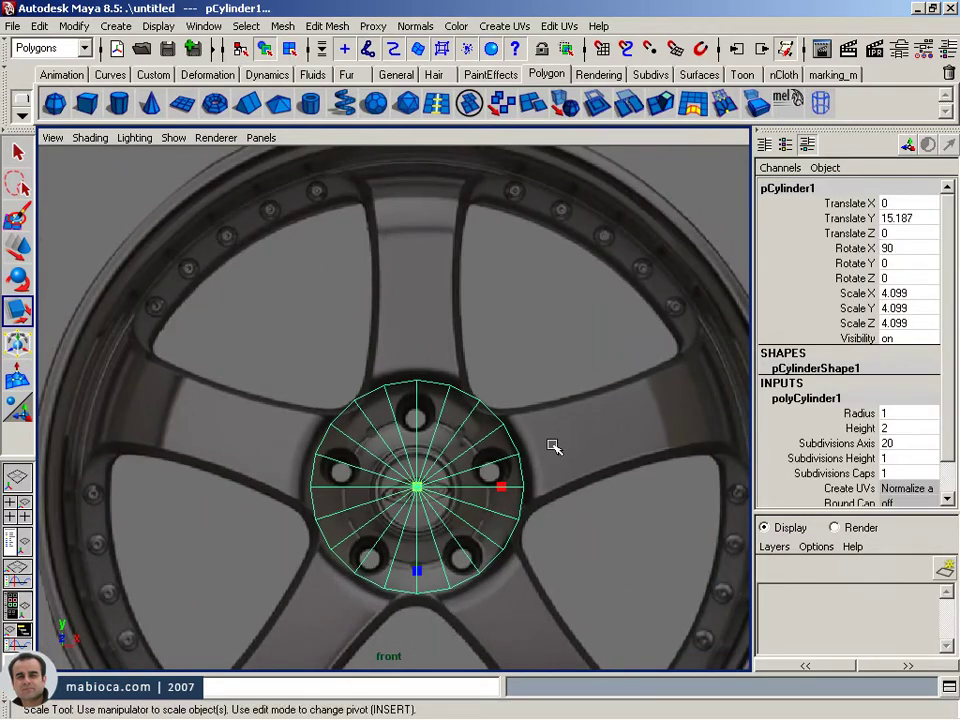
pyautogui.click(906, 442)
pyautogui.keyDown('alt'); pyautogui.moveTo(343, 349); pyautogui.dragTo(335, 396, button='middle'); pyautogui.keyUp('alt')
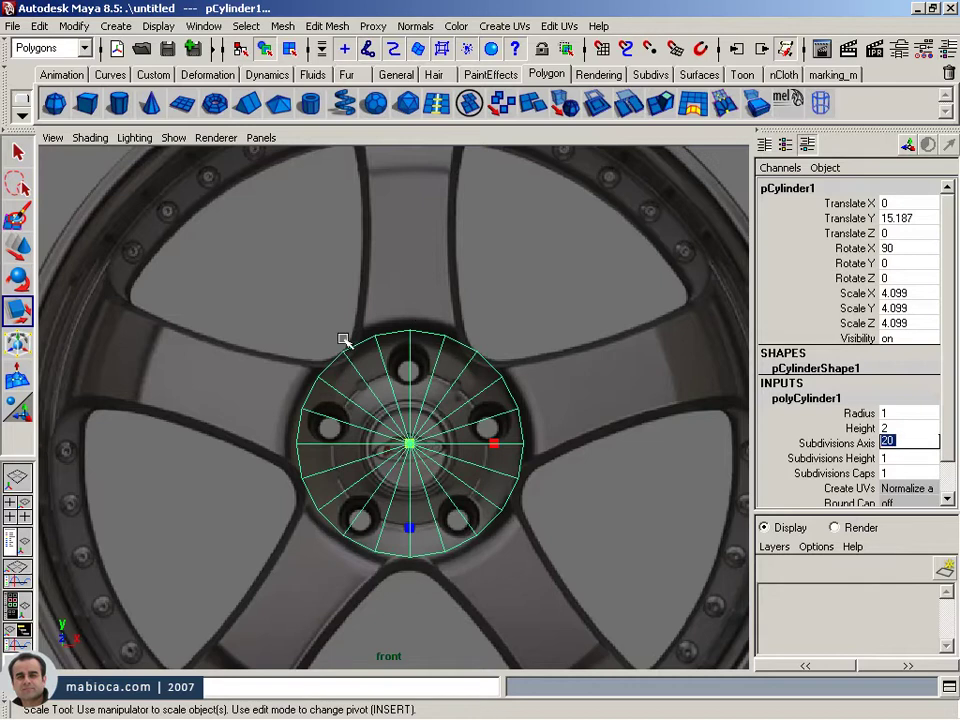
pyautogui.write('15')
pyautogui.press('Return')
pyautogui.hotkey('ctrl', 'z')
pyautogui.keyDown('alt'); pyautogui.moveTo(382, 371); pyautogui.dragTo(377, 308, button='middle'); pyautogui.keyUp('alt')
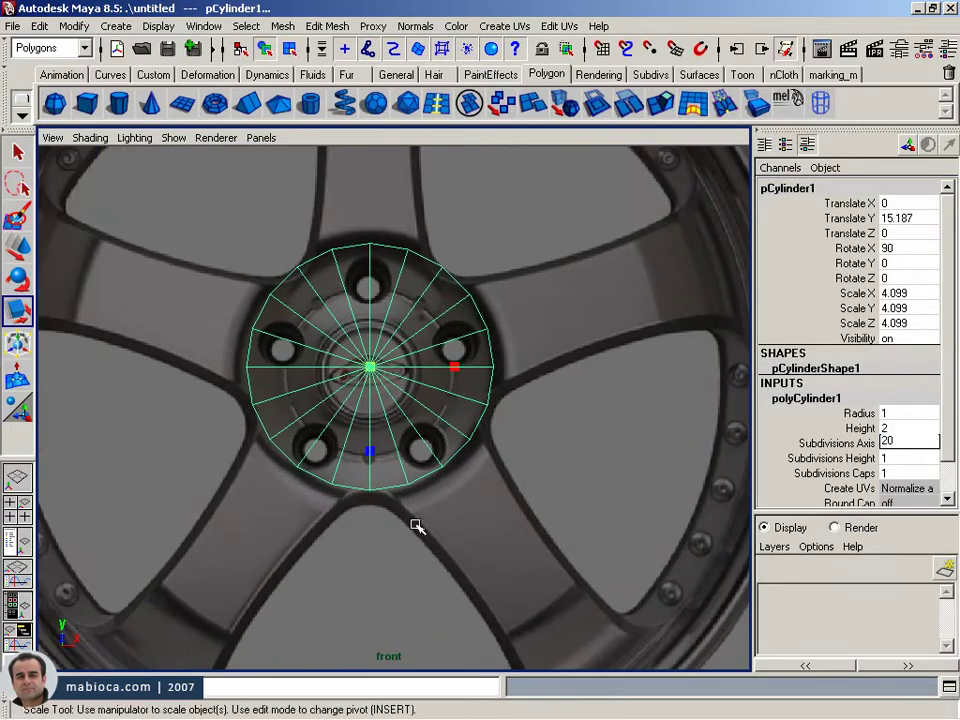
# - Enlarge the cylinder to about 4.6 scale and centre it on the wheel hub
pyautogui.moveTo(402, 522); pyautogui.dragTo(403, 485, button='middle')
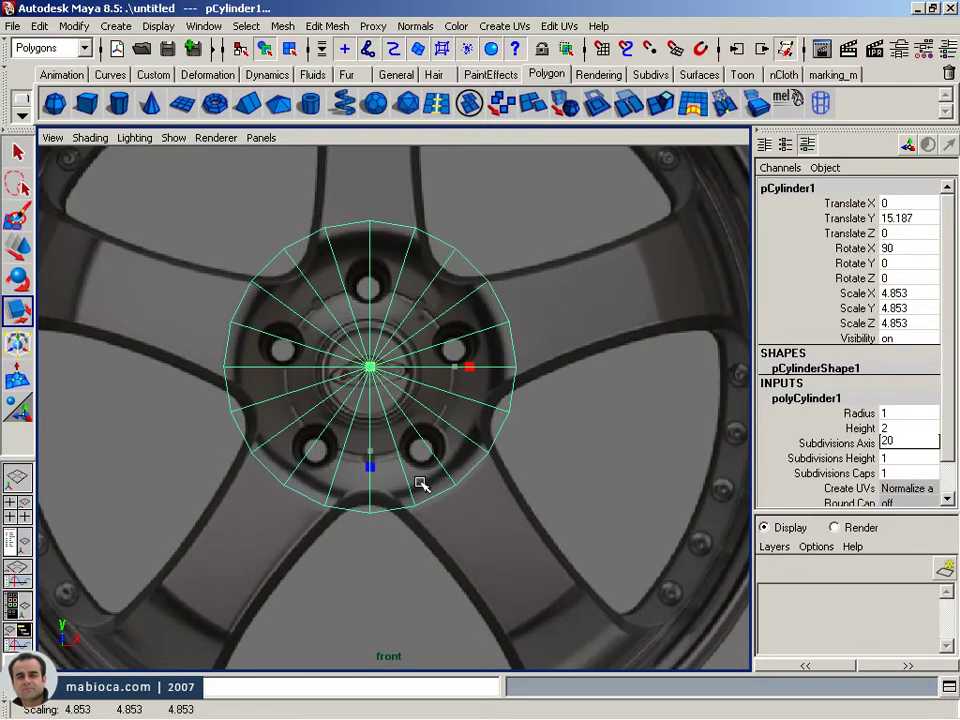
pyautogui.keyDown('alt'); pyautogui.moveTo(366, 455); pyautogui.dragTo(407, 456, button='middle'); pyautogui.keyUp('alt')
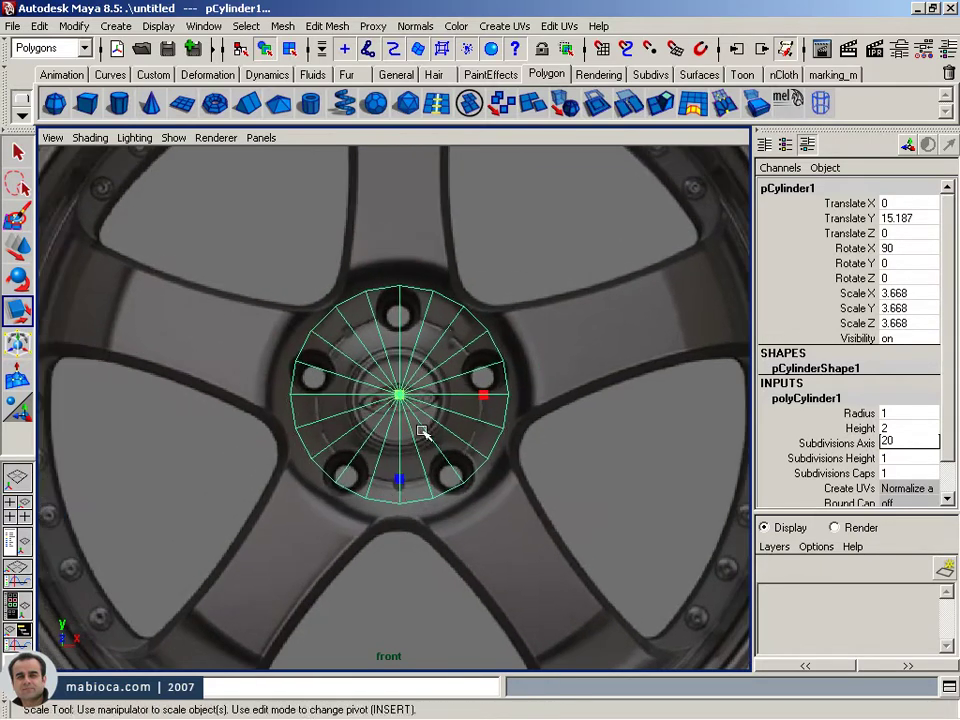
pyautogui.press('w')
pyautogui.moveTo(399, 394); pyautogui.dragTo(392, 399)
pyautogui.keyDown('alt'); pyautogui.moveTo(428, 399); pyautogui.dragTo(498, 405, button='right'); pyautogui.keyUp('alt')
pyautogui.keyDown('alt'); pyautogui.moveTo(446, 328); pyautogui.dragTo(448, 356, button='middle'); pyautogui.keyUp('alt')
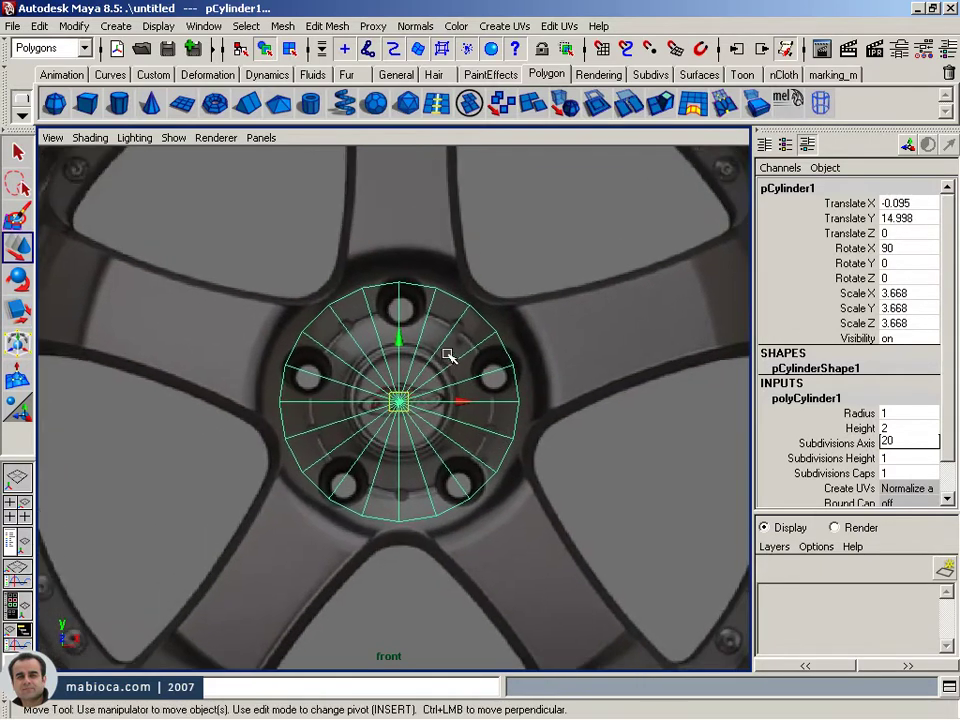
# - Give the cylinder 15 axis subdivisions and set Rotate Z to -6 to line up with the spokes
pyautogui.write('15')
pyautogui.press('Return')
pyautogui.press('e')
pyautogui.moveTo(318, 380); pyautogui.dragTo(335, 360)
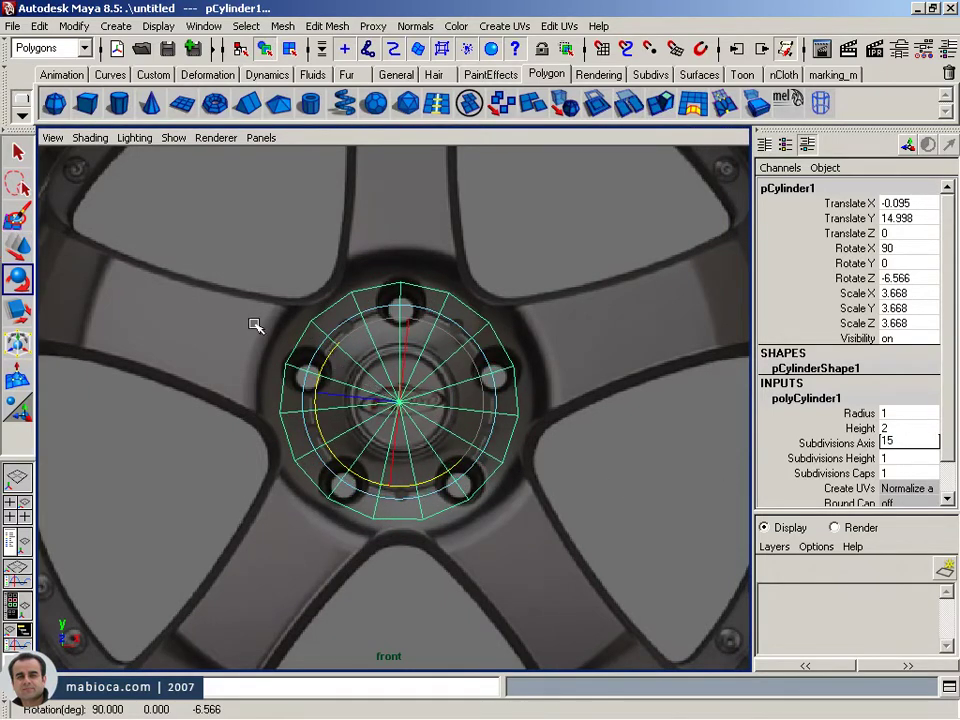
pyautogui.scroll(3, 460, 515)
pyautogui.scroll(2, 433, 489)
pyautogui.click(908, 278)
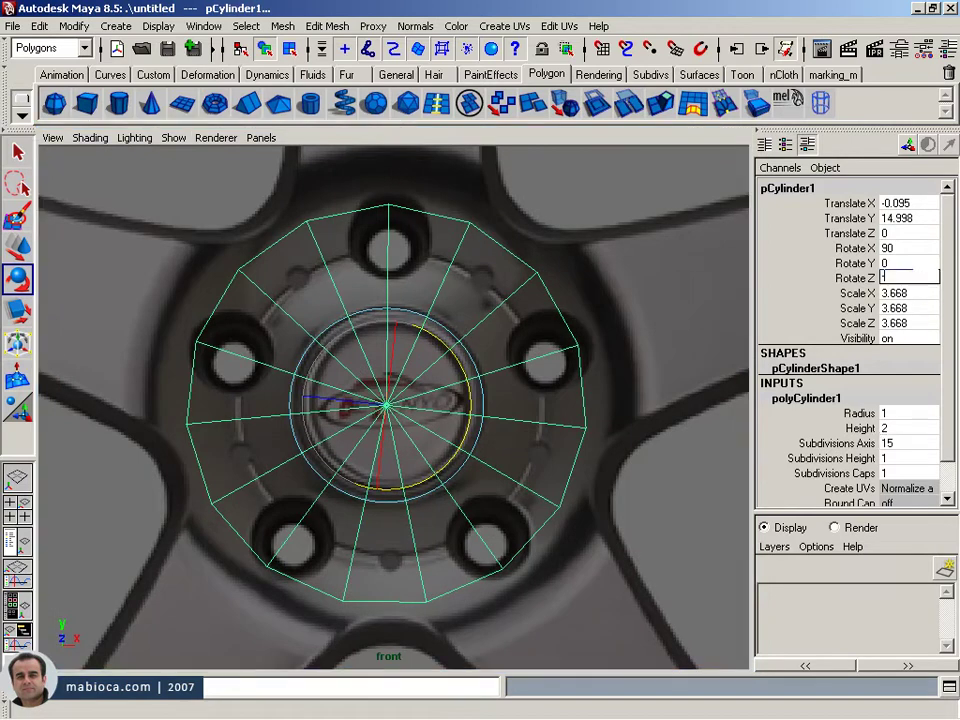
pyautogui.write('-6')
pyautogui.scroll(-3, 493, 454)
# - Inspect the cylinder in perspective, then select its top-right edge in the front view
pyautogui.press('w')
pyautogui.scroll(2, 418, 399)
pyautogui.moveTo(418, 399)
pyautogui.keyDown('alt'); pyautogui.mouseDown()
pyautogui.moveTo(600, 531)
pyautogui.moveTo(542, 495)
pyautogui.mouseUp(); pyautogui.keyUp('alt')
pyautogui.click(634, 574)
pyautogui.moveTo(634, 574)
pyautogui.keyDown('alt'); pyautogui.mouseDown()
pyautogui.moveTo(321, 516)
pyautogui.moveTo(377, 338)
pyautogui.mouseUp(); pyautogui.keyUp('alt')
pyautogui.press('space')
pyautogui.press('space')
pyautogui.keyDown('shift'); pyautogui.click(428, 343); pyautogui.keyUp('shift')
pyautogui.press('space')
pyautogui.press('space')
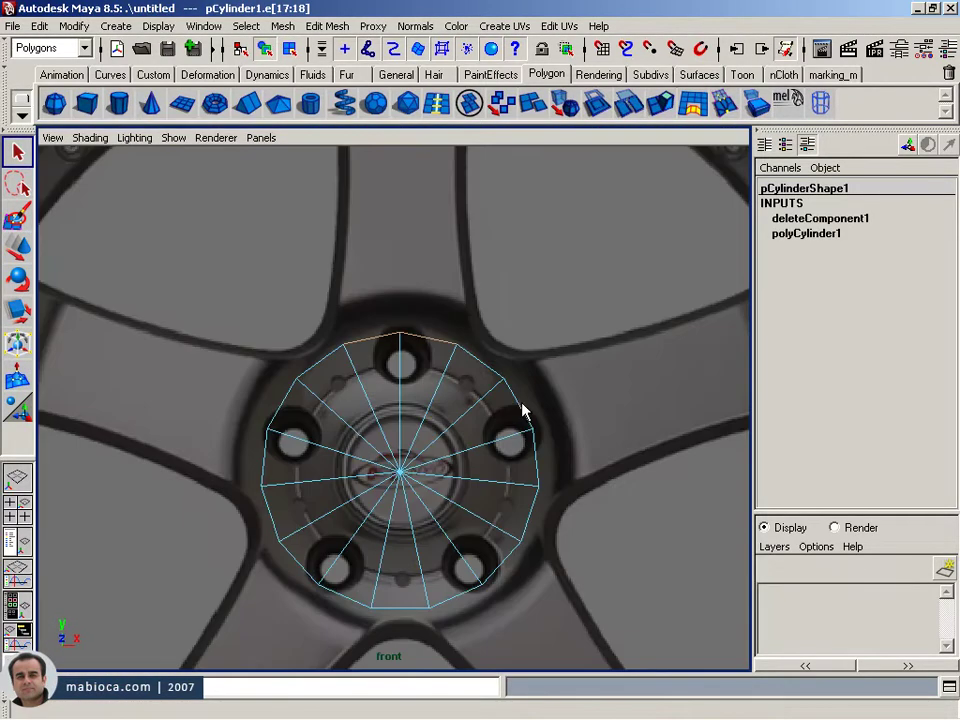
# - Select the cylinder's outer edges and extrude them out toward the rim
pyautogui.press('F8')
pyautogui.moveTo(450, 335); pyautogui.dragTo(446, 290, button='right')
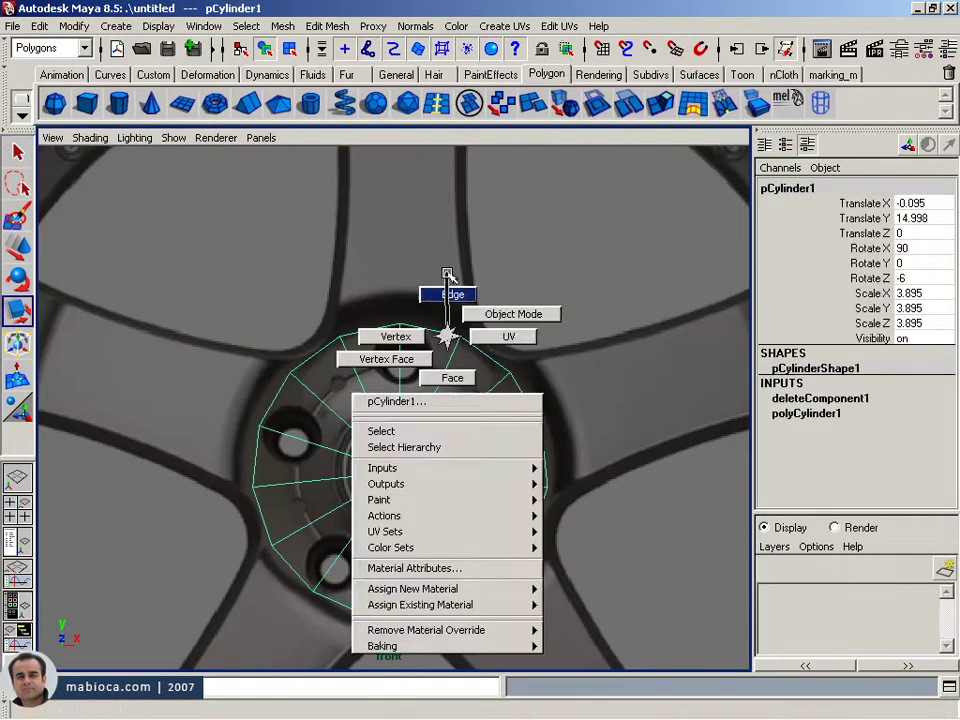
pyautogui.scroll(-5, 260, 462)
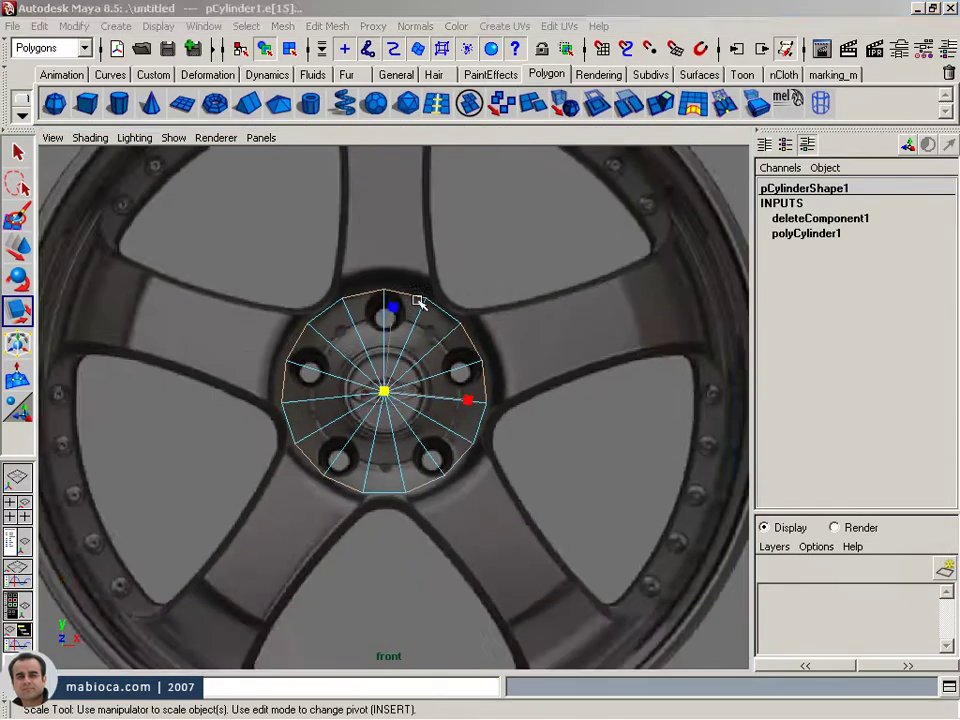
pyautogui.moveTo(683, 377)
pyautogui.keyDown('alt'); pyautogui.mouseDown()
pyautogui.moveTo(469, 338)
pyautogui.moveTo(604, 393)
pyautogui.mouseUp(); pyautogui.keyUp('alt')
pyautogui.press('space')
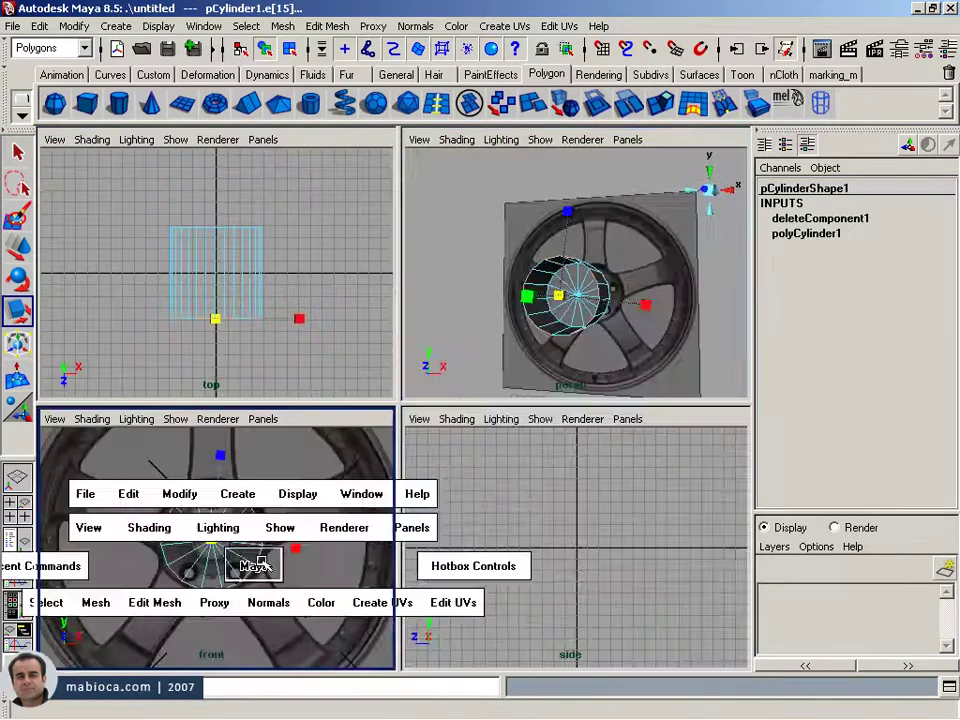
pyautogui.scroll(3, 405, 515)
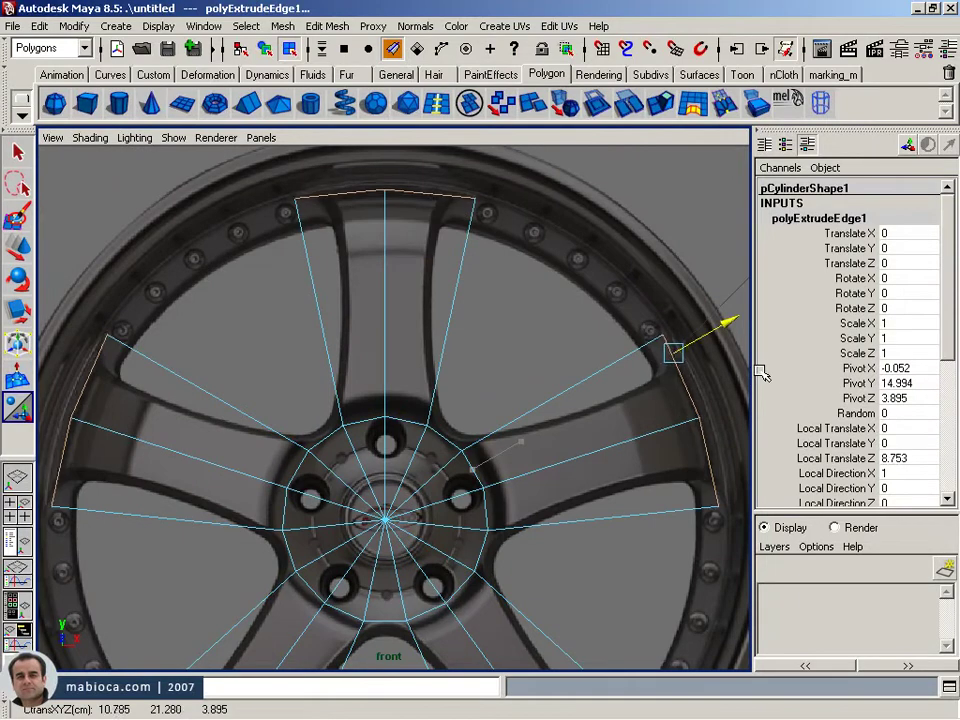
pyautogui.scroll(-3, 161, 396)
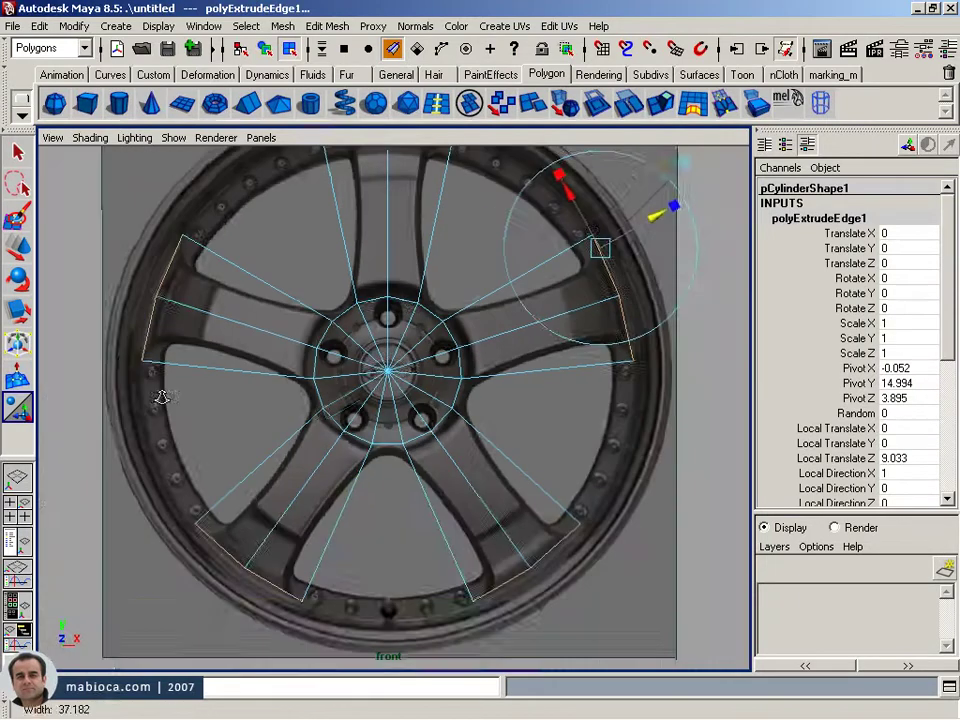
pyautogui.keyDown('alt'); pyautogui.moveTo(320, 390); pyautogui.dragTo(300, 381, button='middle'); pyautogui.keyUp('alt')
# - Review the five extruded spokes in perspective, then create a second polygon cylinder
pyautogui.scroll(5, 300, 381)
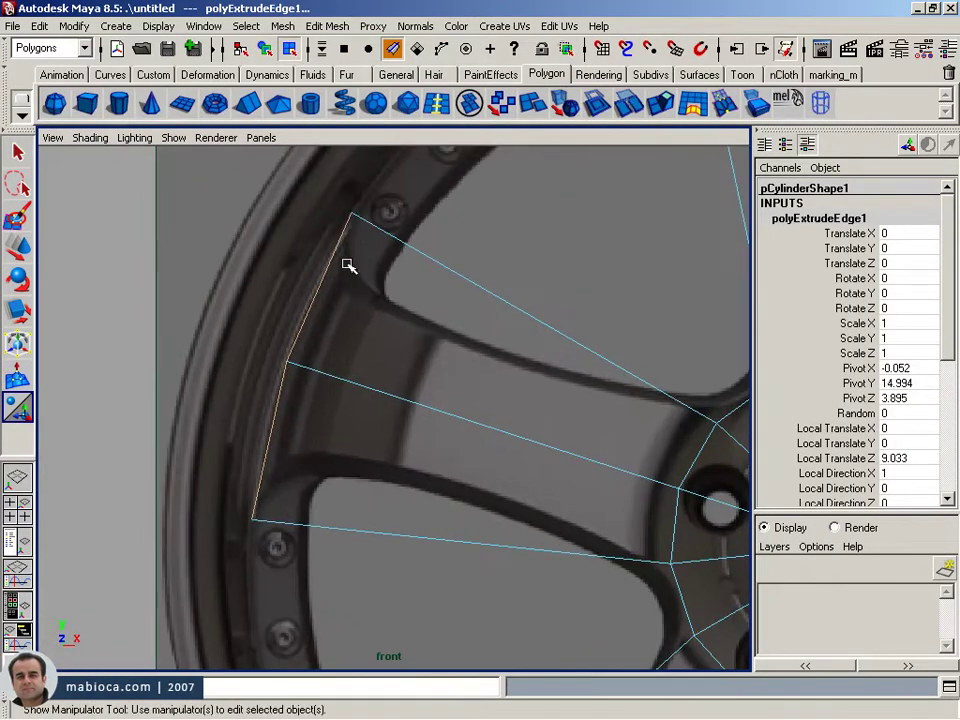
pyautogui.keyDown('alt'); pyautogui.moveTo(348, 265); pyautogui.dragTo(490, 411, button='middle'); pyautogui.keyUp('alt')
pyautogui.scroll(-5, 285, 529)
pyautogui.keyDown('alt'); pyautogui.moveTo(381, 514); pyautogui.dragTo(580, 408); pyautogui.keyUp('alt')
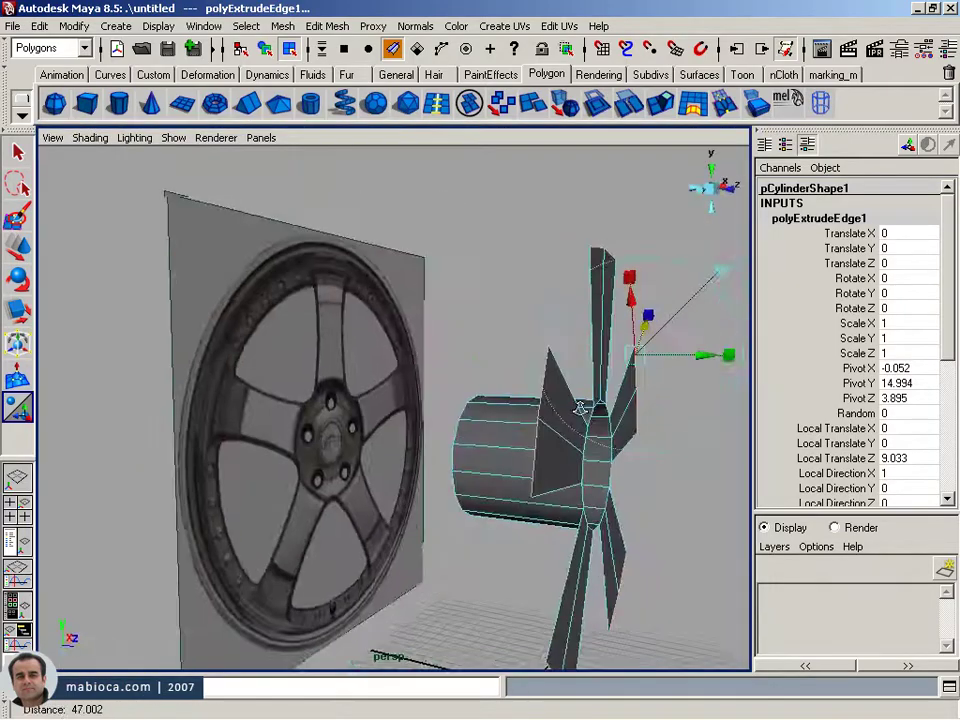
pyautogui.press('space')
pyautogui.scroll(3, 439, 360)
pyautogui.press('space')
pyautogui.moveTo(643, 332)
pyautogui.keyDown('alt'); pyautogui.mouseDown()
pyautogui.moveTo(515, 380)
pyautogui.moveTo(313, 416)
pyautogui.mouseUp(); pyautogui.keyUp('alt')
pyautogui.scroll(-5, 515, 380)
pyautogui.scroll(4, 313, 416)
pyautogui.moveTo(372, 430)
pyautogui.keyDown('alt'); pyautogui.mouseDown(button='middle')
pyautogui.moveTo(298, 369)
pyautogui.moveTo(260, 361)
pyautogui.mouseUp(button='middle'); pyautogui.keyUp('alt')
pyautogui.click(121, 103)
# - Rotate the new cylinder 90 in X and give it 100 axis subdivisions
pyautogui.doubleClick(925, 248)
pyautogui.write('90')
pyautogui.press('Return')
pyautogui.press('w')
pyautogui.press('r')
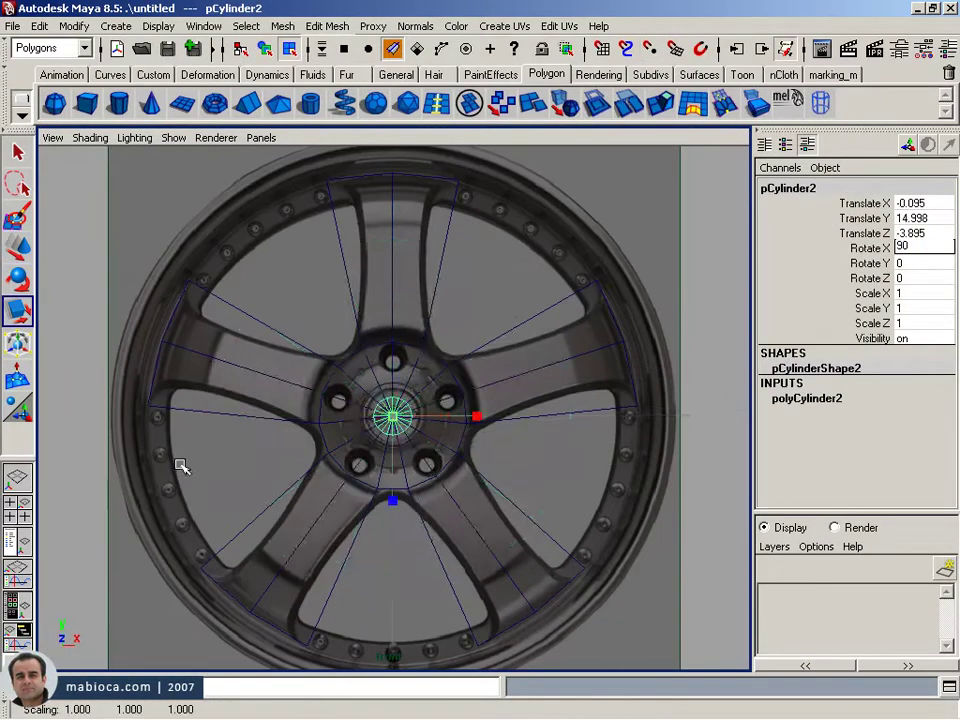
pyautogui.click(807, 398)
pyautogui.doubleClick(905, 439)
pyautogui.write('100')
pyautogui.press('Return')
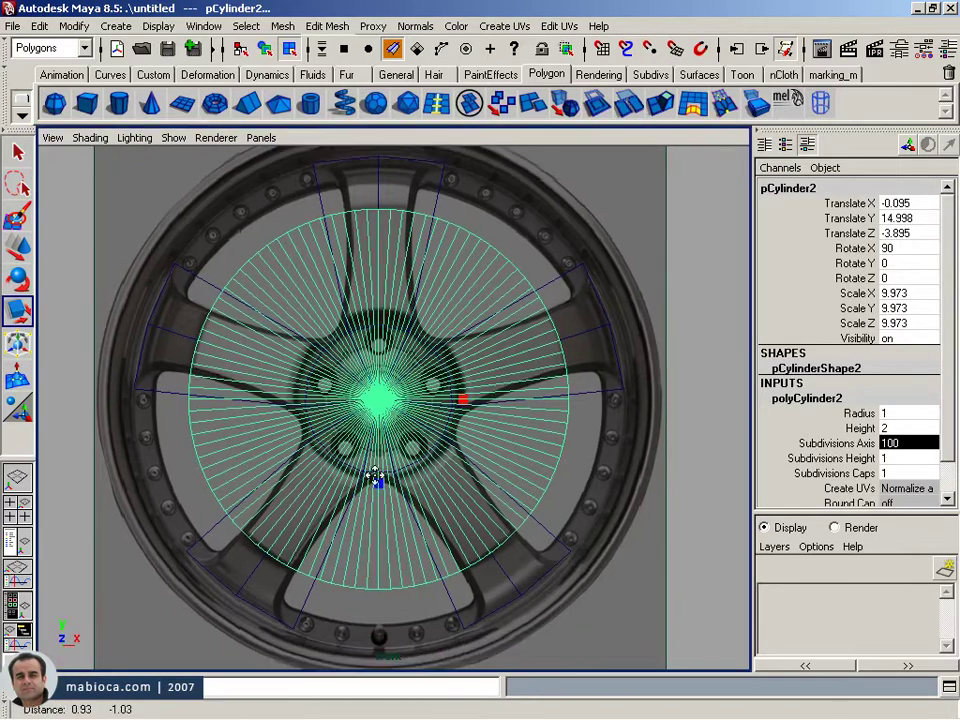
# - Put the new cylinder on display layer layer1 and set the layer to Template
pyautogui.click(944, 567)
pyautogui.rightClick(825, 593)
pyautogui.click(790, 593)
pyautogui.scroll(3, 540, 394)
pyautogui.keyDown('alt'); pyautogui.moveTo(540, 394); pyautogui.dragTo(371, 371, button='middle'); pyautogui.keyUp('alt')
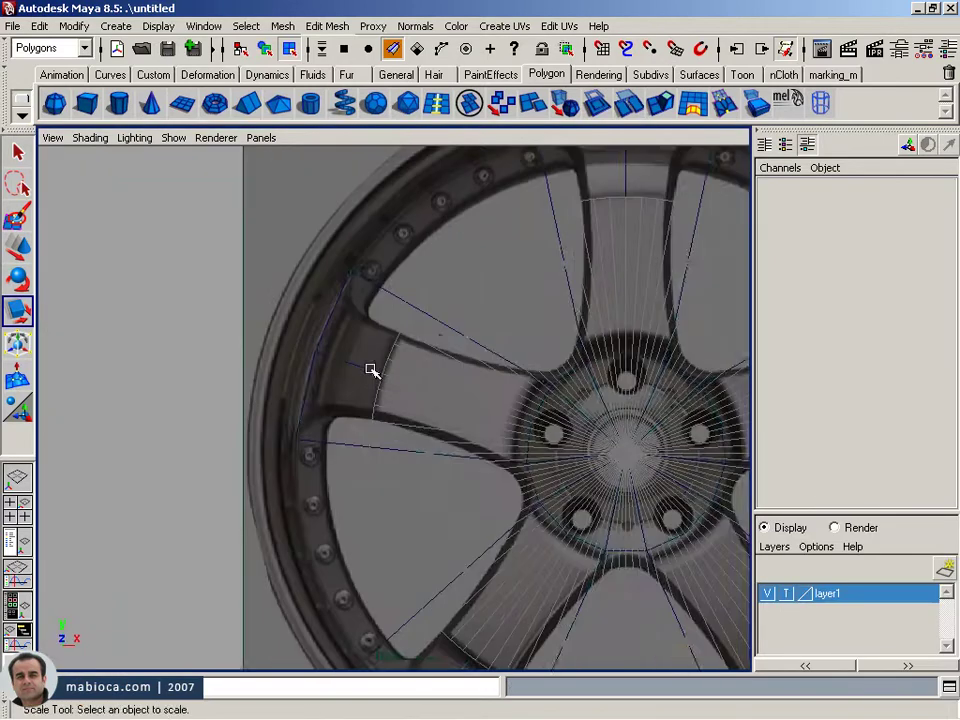
pyautogui.scroll(2, 371, 371)
# - Insert several edge loops across the spokes, including one near the rim
pyautogui.click(328, 26)
pyautogui.click(345, 166)
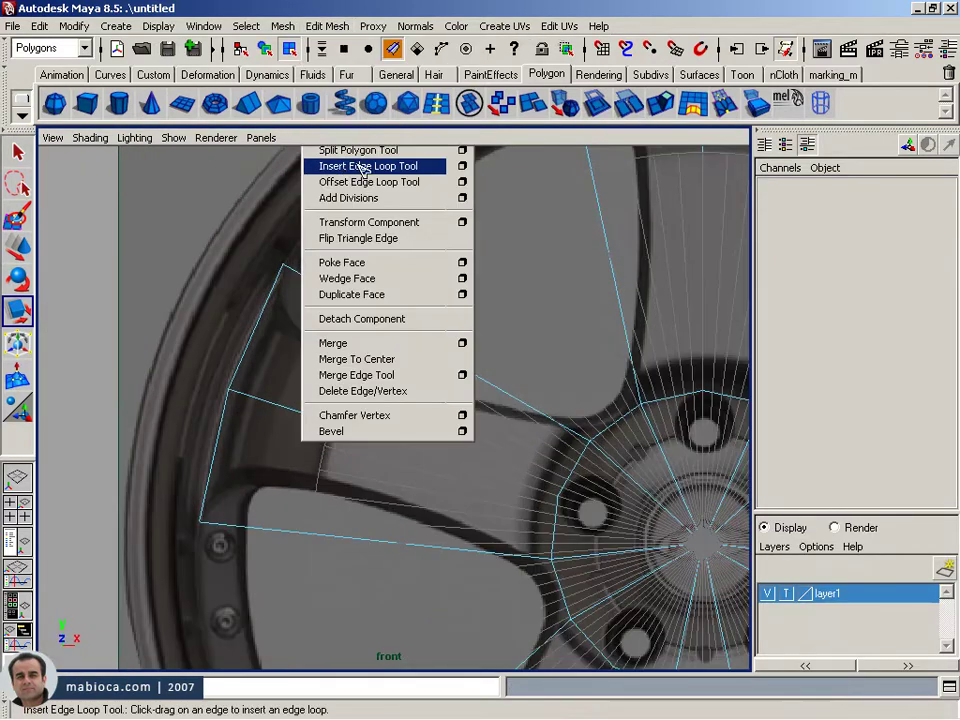
pyautogui.scroll(1, 378, 407)
pyautogui.keyDown('alt'); pyautogui.moveTo(555, 298); pyautogui.dragTo(364, 392, button='middle'); pyautogui.keyUp('alt')
pyautogui.click(364, 392)
pyautogui.moveTo(347, 253)
pyautogui.keyDown('alt'); pyautogui.mouseDown(button='middle')
pyautogui.moveTo(445, 460)
pyautogui.moveTo(553, 360)
pyautogui.mouseUp(button='middle'); pyautogui.keyUp('alt')
pyautogui.click(445, 460)
pyautogui.scroll(-5, 418, 456)
pyautogui.scroll(2, 604, 319)
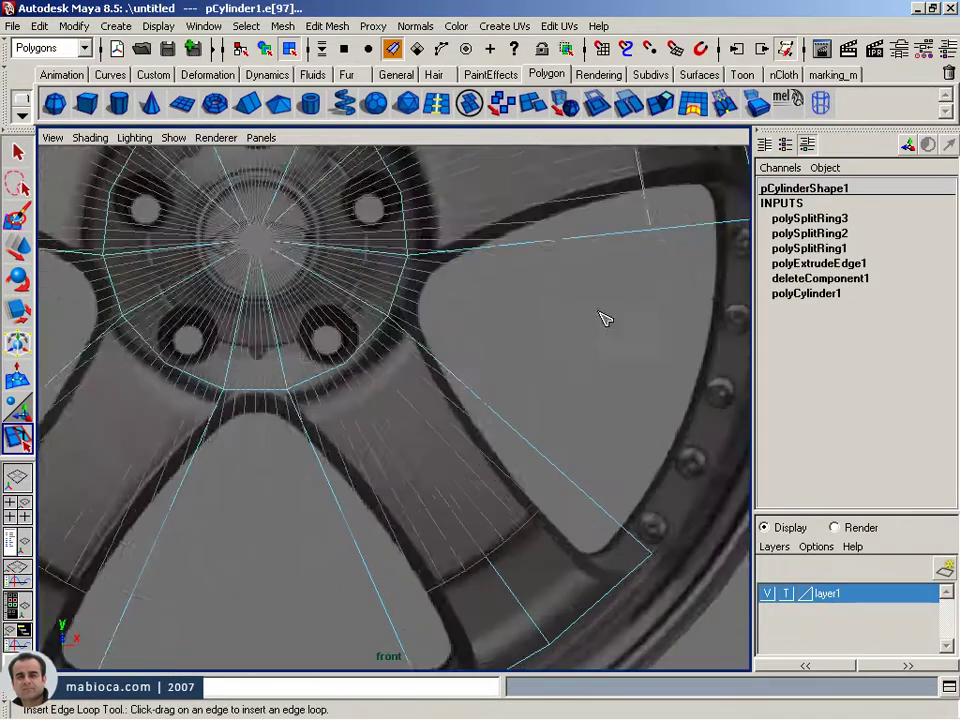
pyautogui.scroll(2, 508, 484)
pyautogui.scroll(-1, 343, 508)
pyautogui.click(343, 508)
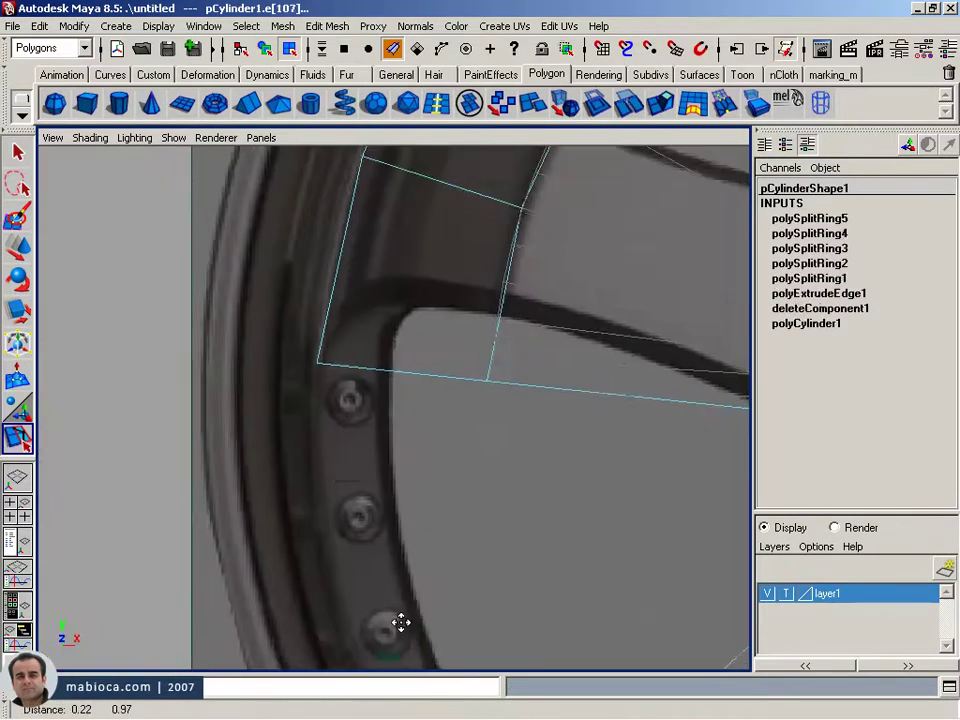
pyautogui.scroll(-3, 276, 302)
# - Adjust the new edge loop and step the selection to the top spoke's edge
pyautogui.press('w')
pyautogui.scroll(3, 510, 467)
pyautogui.scroll(1, 305, 542)
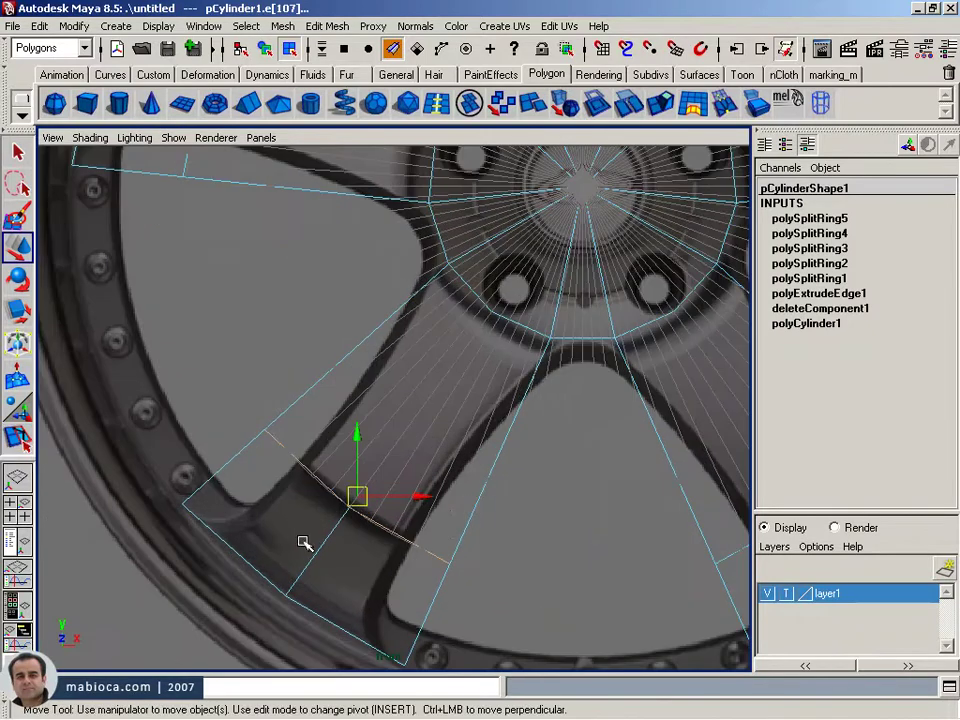
pyautogui.press('r')
pyautogui.scroll(1, 383, 428)
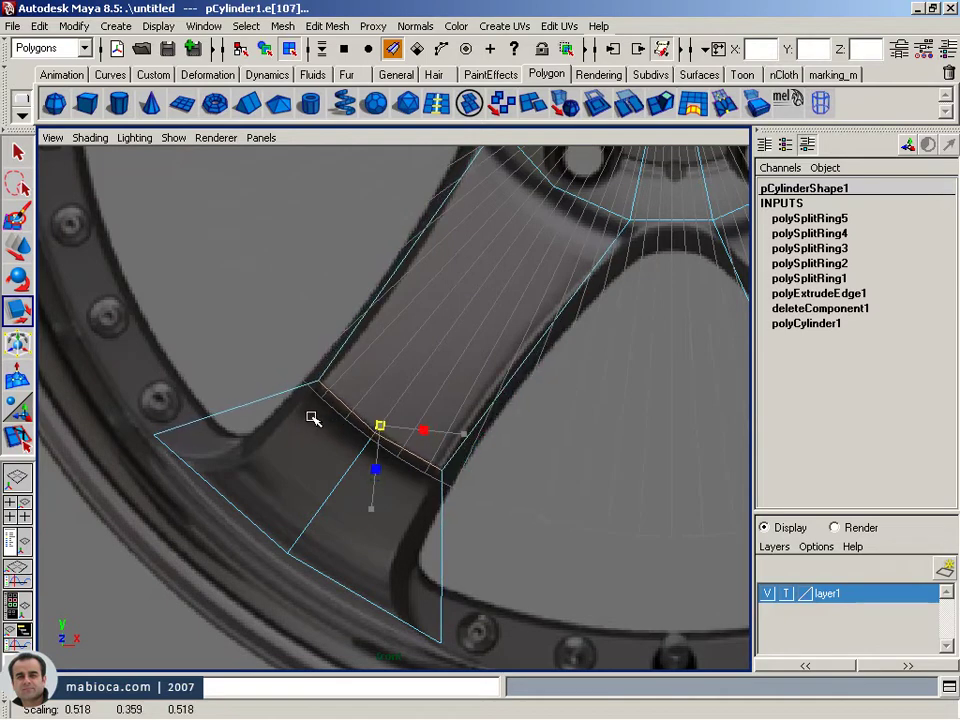
pyautogui.keyDown('alt'); pyautogui.moveTo(310, 418); pyautogui.dragTo(392, 579, button='middle'); pyautogui.keyUp('alt')
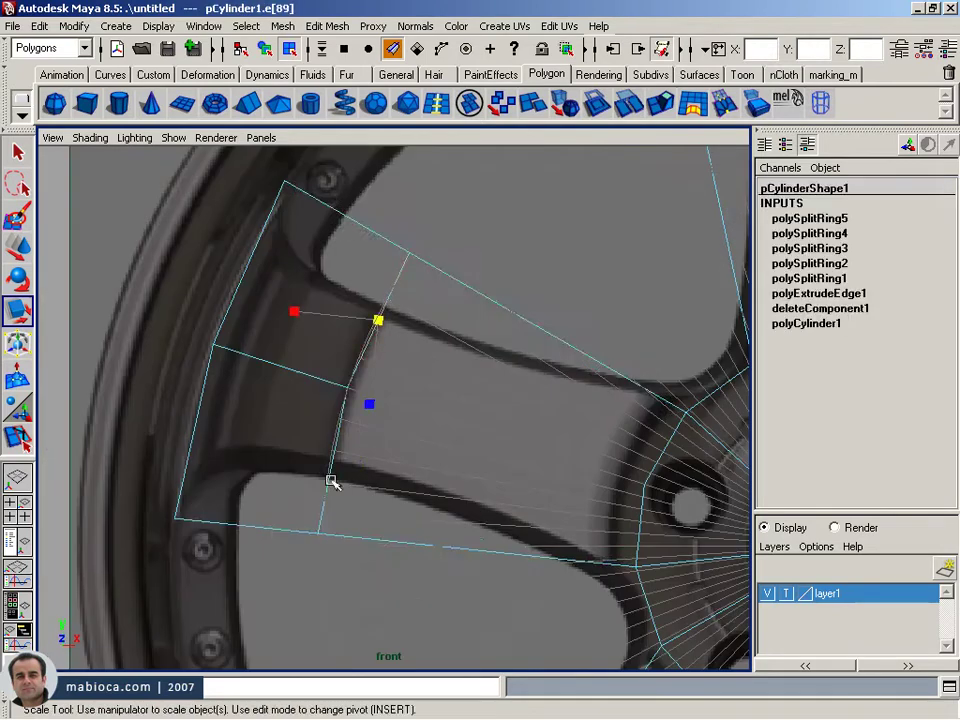
pyautogui.press('f')
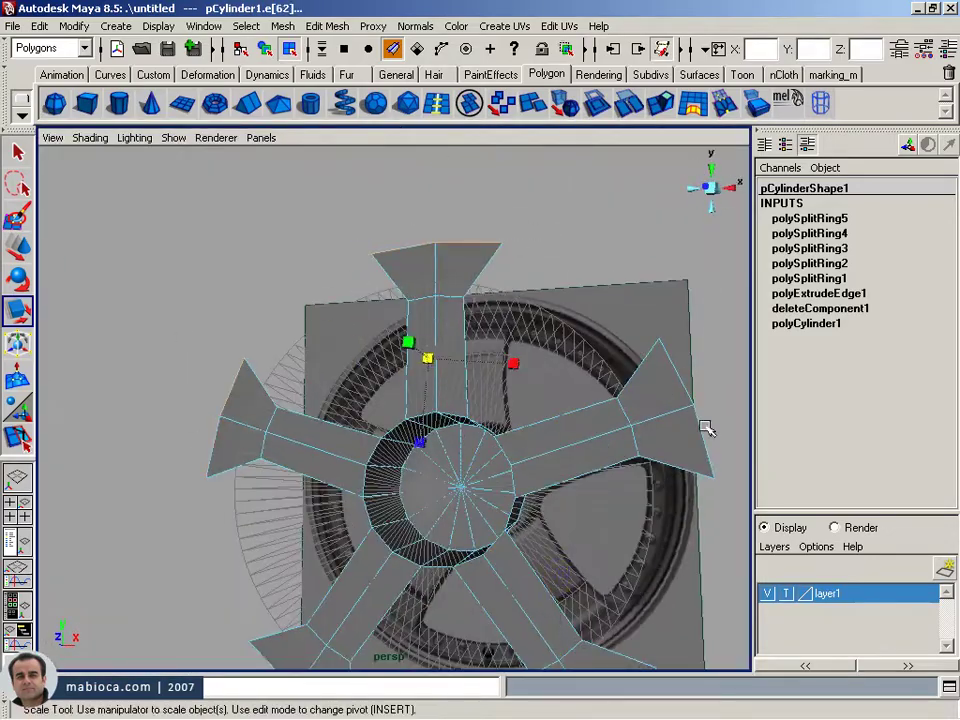
# - Frame the wheel front-on and scale the second cylinder to about 11.9 to match the rim
pyautogui.moveTo(706, 428)
pyautogui.keyDown('alt'); pyautogui.mouseDown()
pyautogui.moveTo(366, 561)
pyautogui.moveTo(568, 523)
pyautogui.mouseUp(); pyautogui.keyUp('alt')
pyautogui.press('w')
pyautogui.keyDown('alt'); pyautogui.moveTo(542, 328); pyautogui.dragTo(580, 483, button='right'); pyautogui.keyUp('alt')
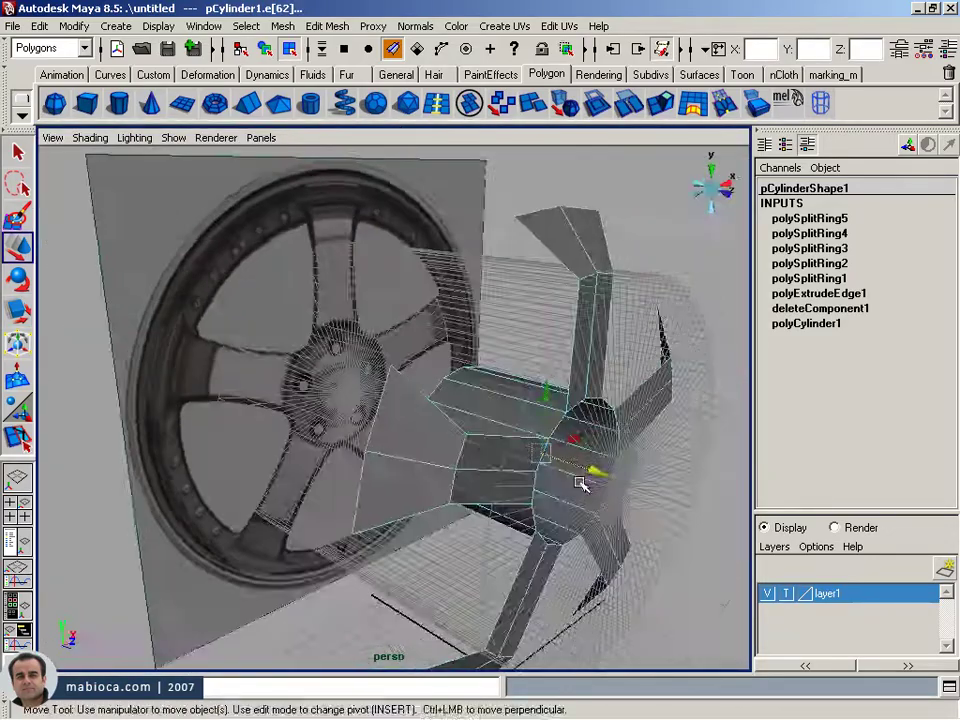
pyautogui.press('space')
pyautogui.press('space')
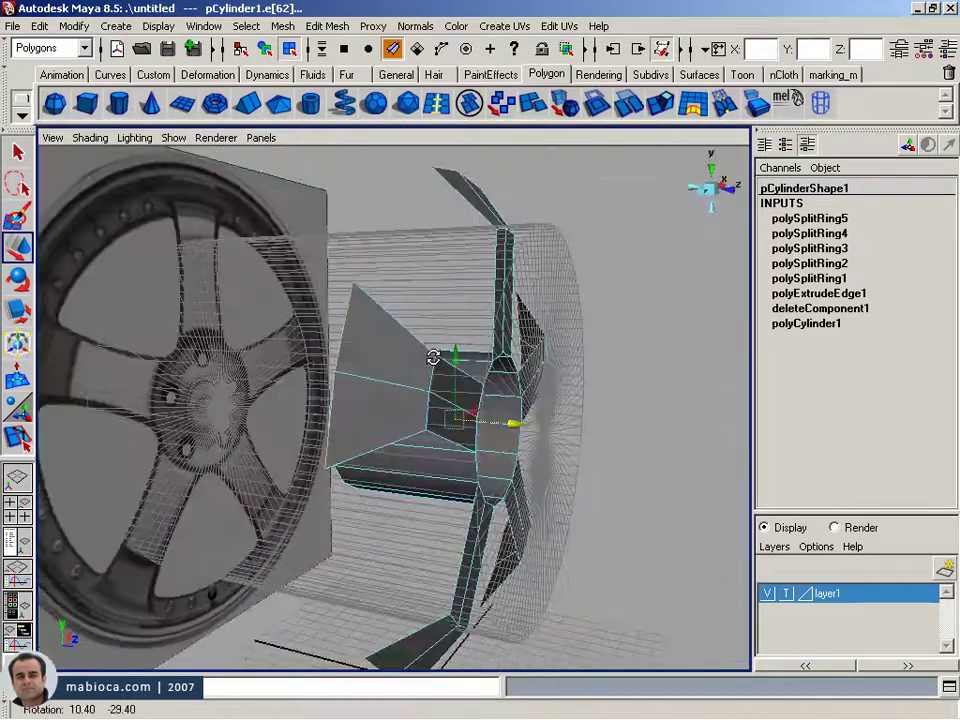
pyautogui.moveTo(433, 357)
pyautogui.keyDown('alt'); pyautogui.mouseDown()
pyautogui.moveTo(388, 294)
pyautogui.moveTo(527, 343)
pyautogui.moveTo(238, 446)
pyautogui.moveTo(306, 407)
pyautogui.mouseUp(); pyautogui.keyUp('alt')
pyautogui.moveTo(306, 407)
pyautogui.keyDown('alt'); pyautogui.mouseDown(button='right')
pyautogui.moveTo(313, 390)
pyautogui.moveTo(793, 606)
pyautogui.mouseUp(button='right'); pyautogui.keyUp('alt')
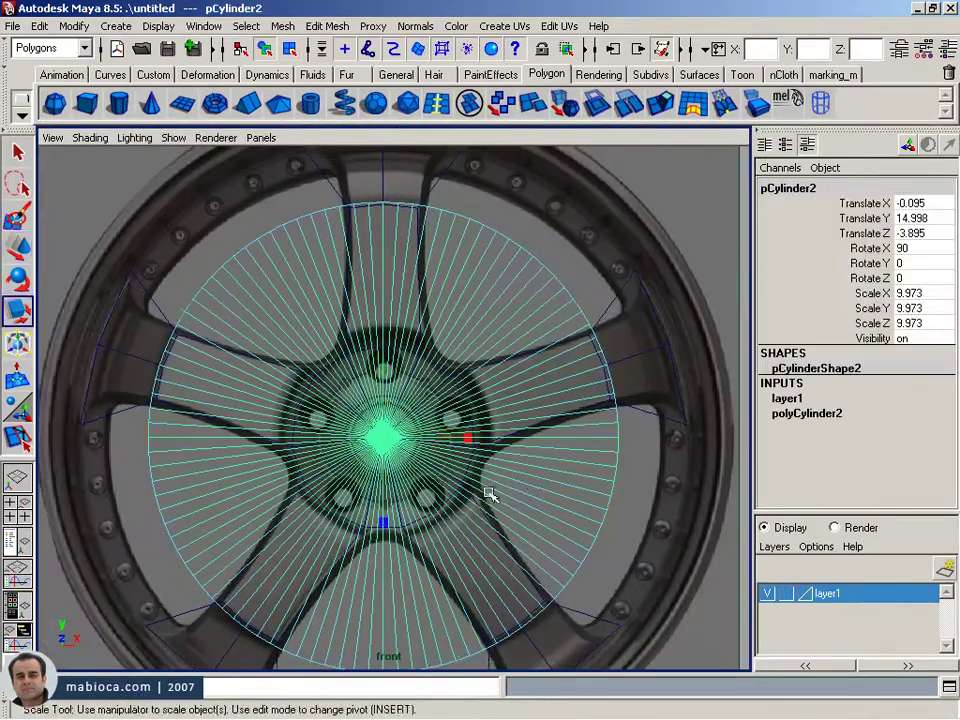
pyautogui.moveTo(489, 497); pyautogui.dragTo(562, 493, button='middle')
pyautogui.keyDown('alt'); pyautogui.moveTo(394, 511); pyautogui.dragTo(490, 464, button='right'); pyautogui.keyUp('alt')
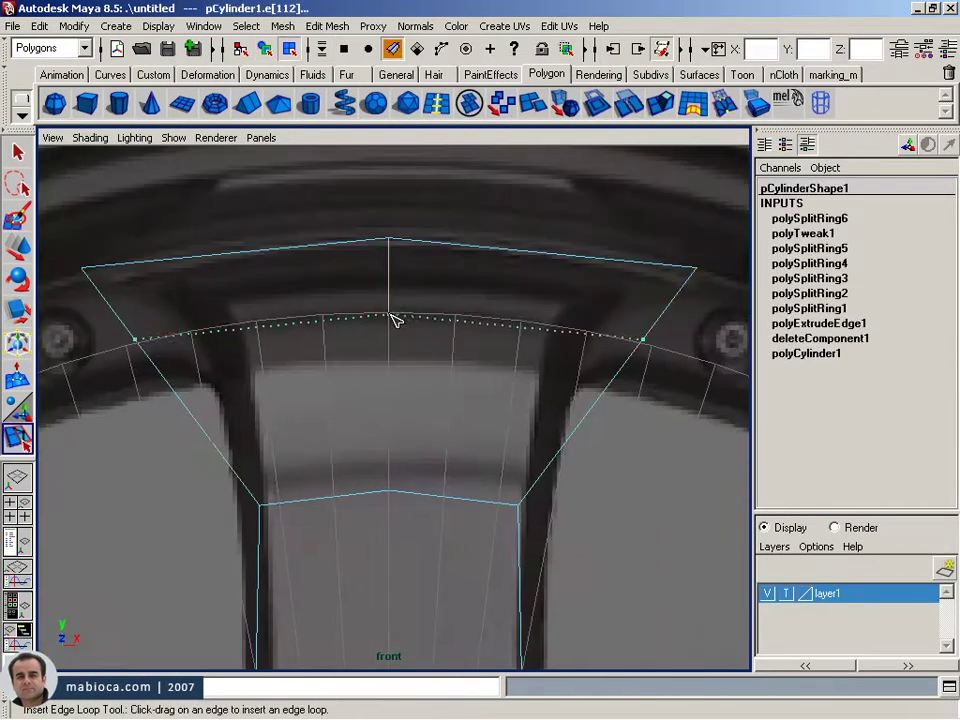
# - Insert three more edge loops across the outer spoke ends, then return to the Move tool
pyautogui.click(395, 320)
pyautogui.click(416, 268)
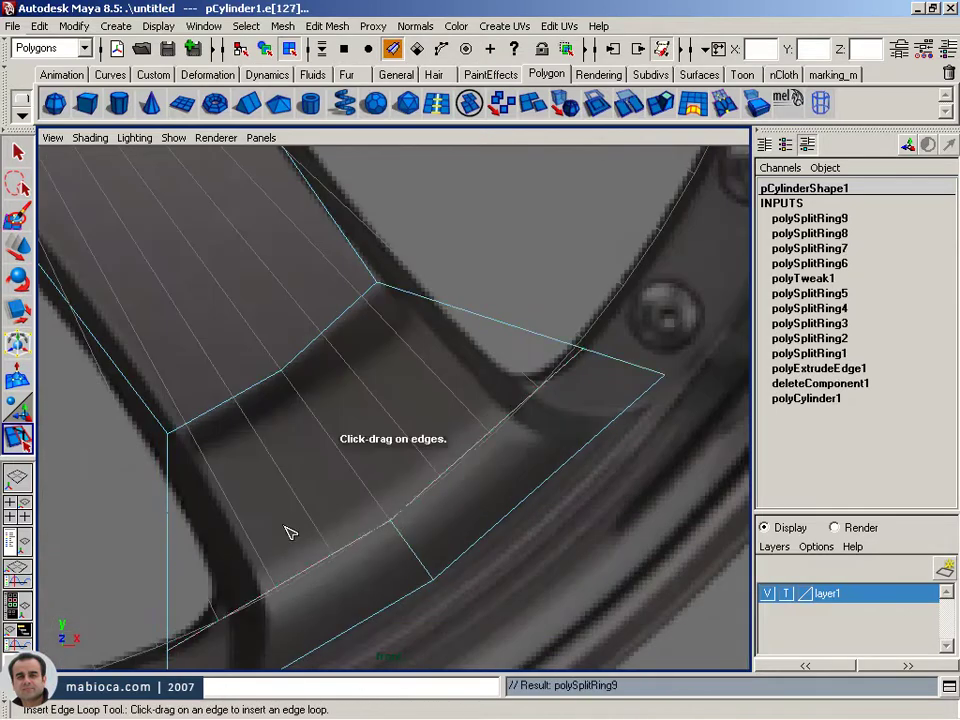
pyautogui.click(139, 459)
pyautogui.press('w')
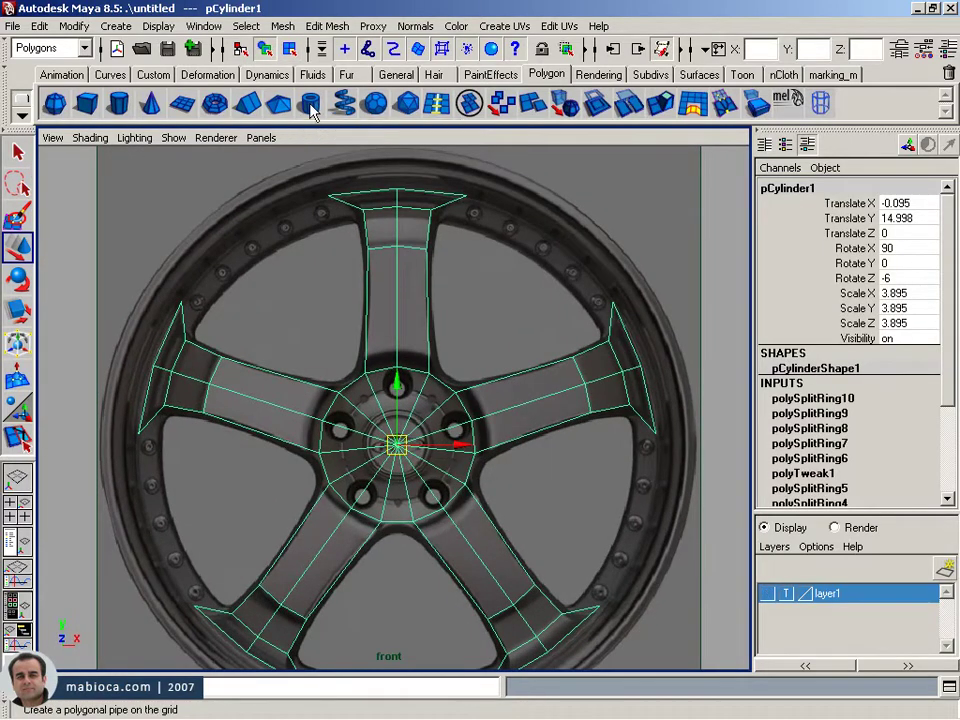
# - Create a polygon pipe at the hub and rotate it 90 degrees in X
pyautogui.click(310, 104)
pyautogui.click(922, 248)
pyautogui.write('90')
pyautogui.press('Return')
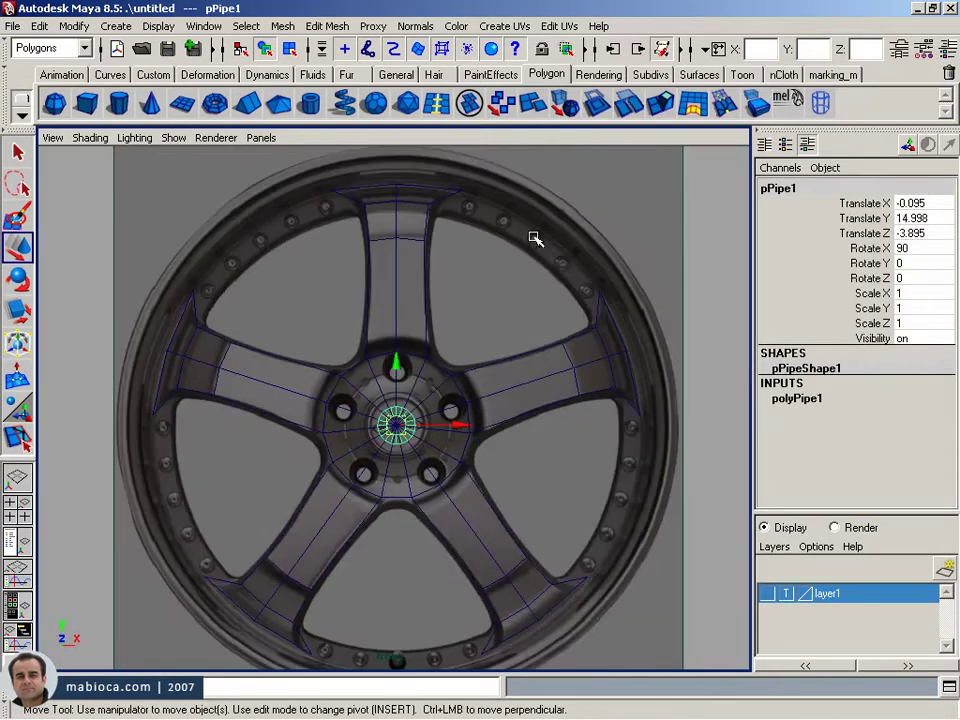
# - Set the pipe's Radius to 12.9 and Thickness to 1.1 so it reaches the bolt circle
pyautogui.click(797, 398)
pyautogui.click(860, 413)
pyautogui.moveTo(470, 390); pyautogui.dragTo(525, 390, button='middle')
pyautogui.scroll(2, 464, 448)
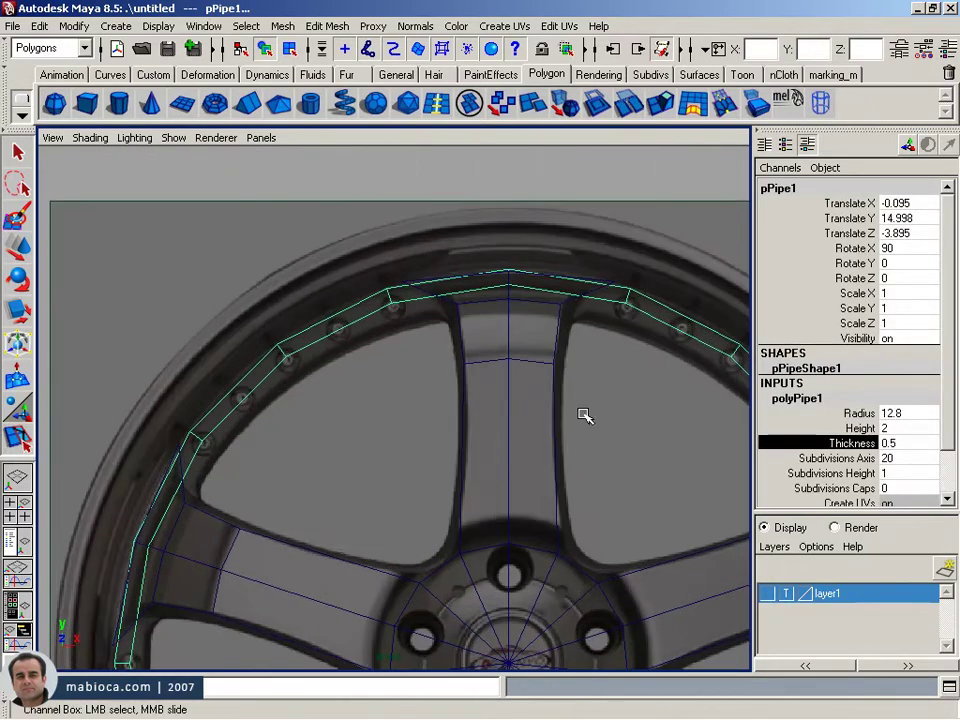
pyautogui.click(858, 413)
pyautogui.moveTo(380, 440)
pyautogui.keyDown('alt'); pyautogui.mouseDown(button='right')
pyautogui.moveTo(349, 454)
pyautogui.moveTo(300, 429)
pyautogui.mouseUp(button='right'); pyautogui.keyUp('alt')
pyautogui.keyDown('alt'); pyautogui.moveTo(300, 429); pyautogui.dragTo(375, 307, button='middle'); pyautogui.keyUp('alt')
pyautogui.moveTo(365, 362)
pyautogui.keyDown('alt'); pyautogui.mouseDown(button='middle')
pyautogui.moveTo(433, 343)
pyautogui.moveTo(291, 332)
pyautogui.moveTo(386, 422)
pyautogui.moveTo(520, 460)
pyautogui.mouseUp(button='middle'); pyautogui.keyUp('alt')
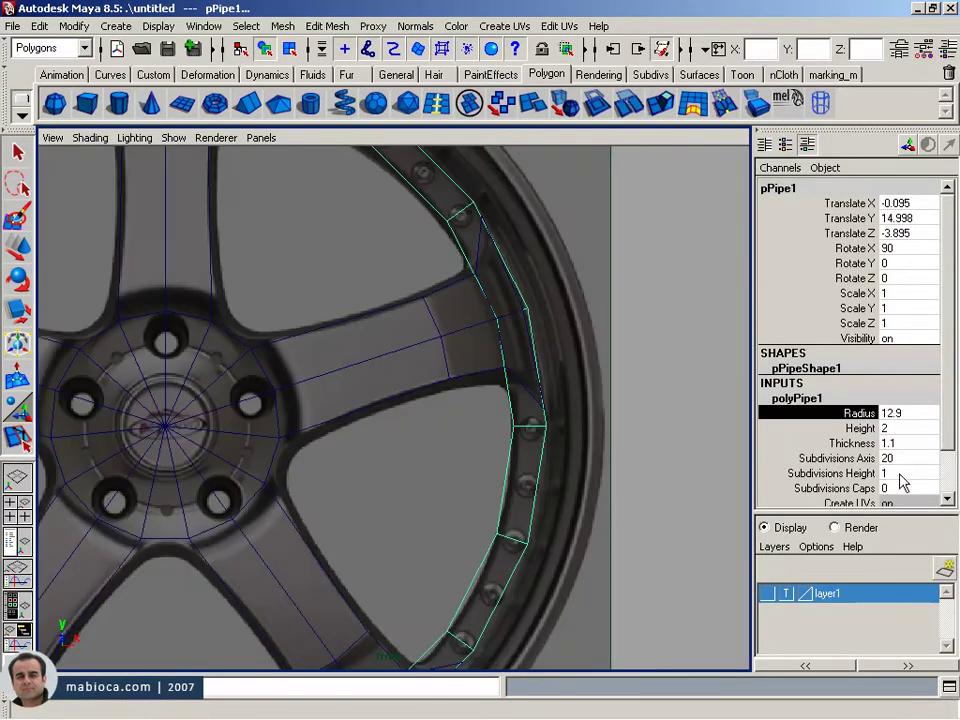
# - Undo the last change, switch to the Move tool and frame the top spoke and rim
pyautogui.hotkey('ctrl', 'z')
pyautogui.press('w')
pyautogui.moveTo(733, 443)
pyautogui.keyDown('alt'); pyautogui.mouseDown(button='middle')
pyautogui.moveTo(456, 510)
pyautogui.moveTo(381, 450)
pyautogui.moveTo(317, 317)
pyautogui.moveTo(395, 373)
pyautogui.mouseUp(button='middle'); pyautogui.keyUp('alt')
pyautogui.keyDown('alt'); pyautogui.moveTo(395, 373); pyautogui.dragTo(449, 440, button='right'); pyautogui.keyUp('alt')
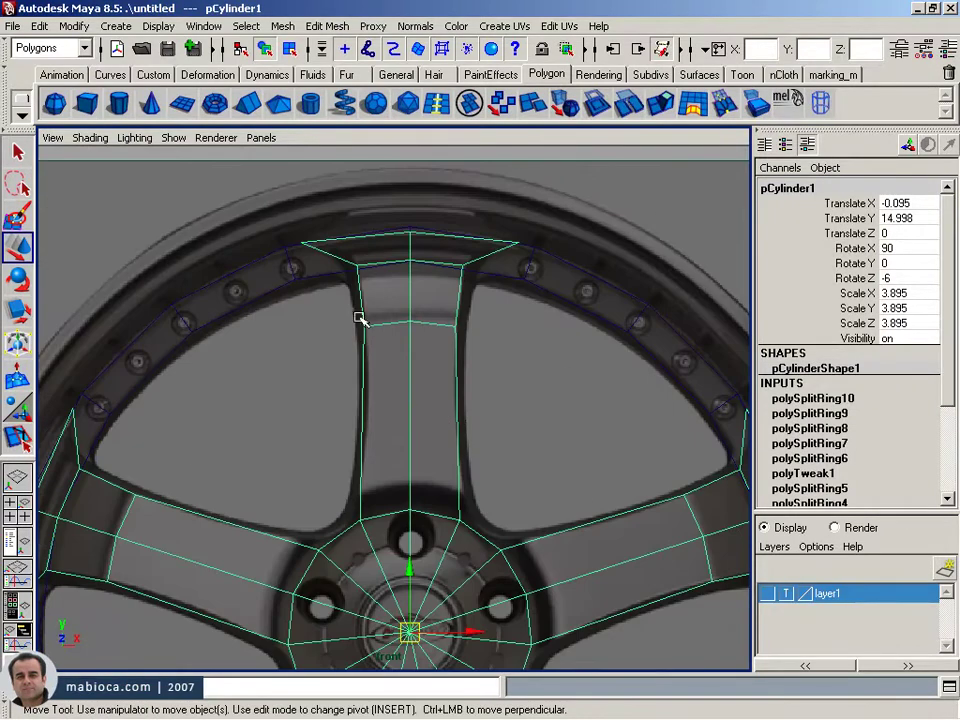
pyautogui.keyDown('alt'); pyautogui.moveTo(359, 318); pyautogui.dragTo(317, 390, button='right'); pyautogui.keyUp('alt')
pyautogui.keyDown('alt'); pyautogui.moveTo(317, 390); pyautogui.dragTo(277, 378, button='middle'); pyautogui.keyUp('alt')
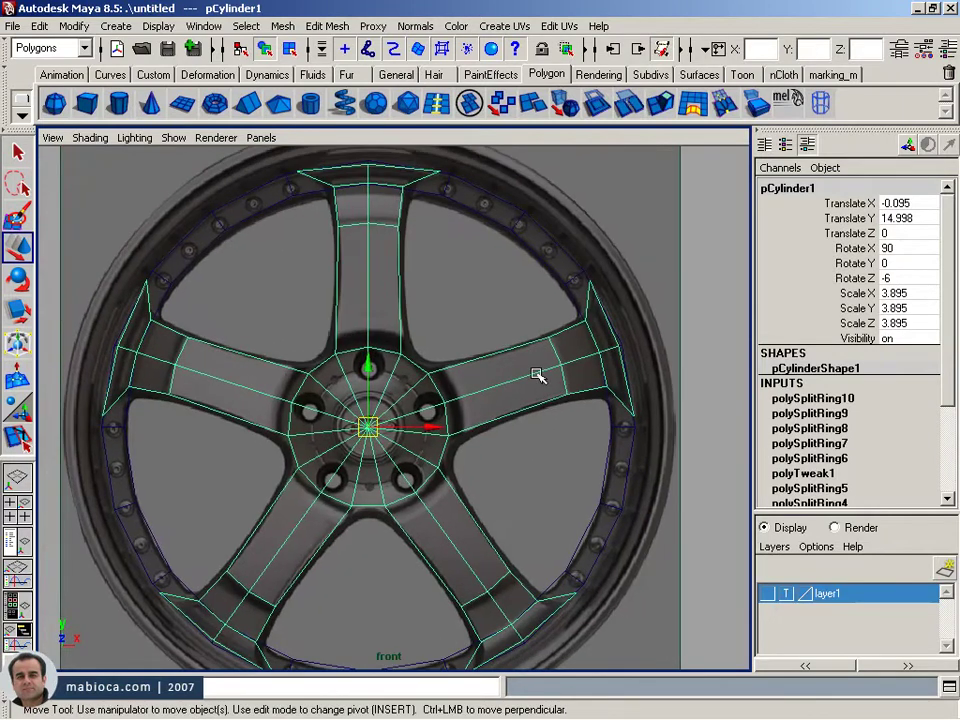
pyautogui.keyDown('alt'); pyautogui.moveTo(378, 583); pyautogui.dragTo(210, 486, button='right'); pyautogui.keyUp('alt')
pyautogui.keyDown('alt'); pyautogui.moveTo(300, 482); pyautogui.dragTo(380, 430, button='right'); pyautogui.keyUp('alt')
pyautogui.keyDown('alt'); pyautogui.moveTo(380, 430); pyautogui.dragTo(446, 386, button='middle'); pyautogui.keyUp('alt')
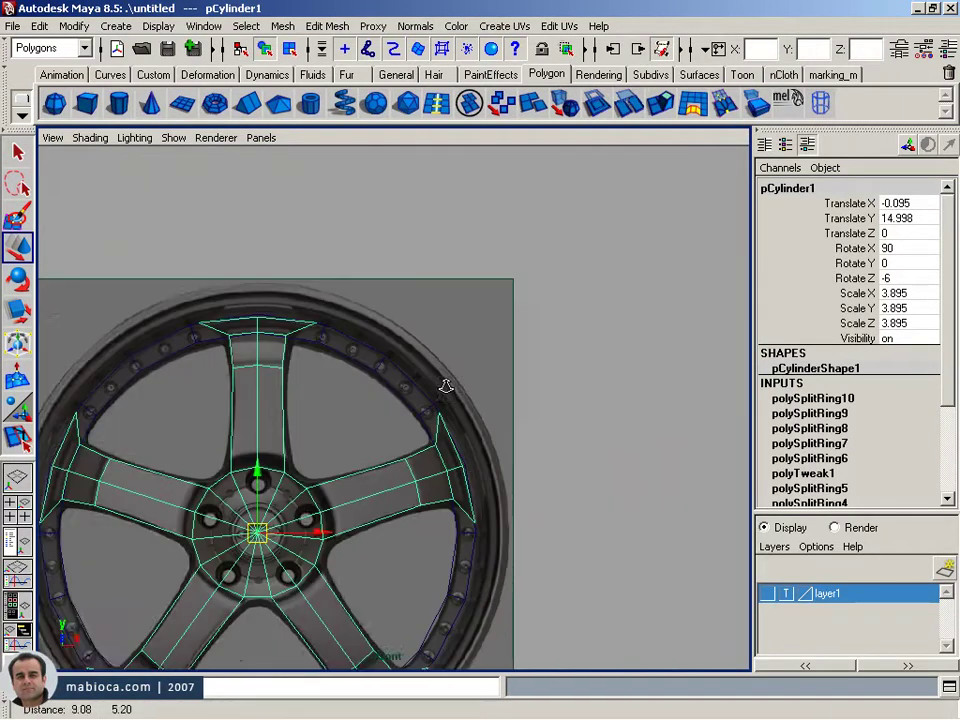
pyautogui.keyDown('alt'); pyautogui.moveTo(446, 386); pyautogui.dragTo(600, 420, button='right'); pyautogui.keyUp('alt')
pyautogui.keyDown('alt'); pyautogui.moveTo(600, 420); pyautogui.dragTo(726, 465, button='middle'); pyautogui.keyUp('alt')
pyautogui.press('space')
pyautogui.keyDown('alt'); pyautogui.moveTo(729, 463); pyautogui.dragTo(551, 349); pyautogui.keyUp('alt')
# - Move the pipe along Z so it sits against the wheel, checking from the top view
pyautogui.click(456, 452)
pyautogui.moveTo(456, 452); pyautogui.dragTo(560, 476)
pyautogui.keyDown('alt'); pyautogui.moveTo(560, 476); pyautogui.dragTo(614, 464); pyautogui.keyUp('alt')
pyautogui.keyDown('alt'); pyautogui.moveTo(86, 145); pyautogui.dragTo(536, 446); pyautogui.keyUp('alt')
pyautogui.press('space')
pyautogui.press('space')
pyautogui.keyDown('alt'); pyautogui.moveTo(141, 384); pyautogui.dragTo(259, 448, button='right'); pyautogui.keyUp('alt')
pyautogui.scroll(-3, 259, 451)
pyautogui.click(208, 426)
pyautogui.press('a')
pyautogui.press('space')
pyautogui.press('space')
# - Select two faces of the rim pipe in face mode
pyautogui.scroll(1, 364, 411)
pyautogui.click(268, 368)
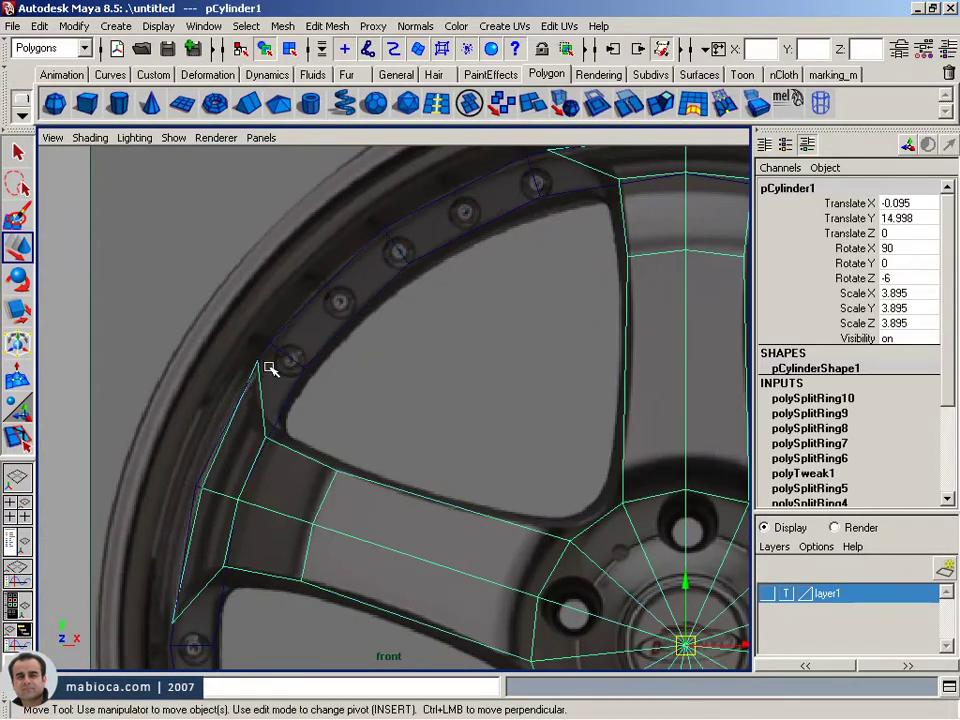
pyautogui.click(257, 368)
pyautogui.press('F11')
pyautogui.moveTo(296, 381); pyautogui.dragTo(177, 581)
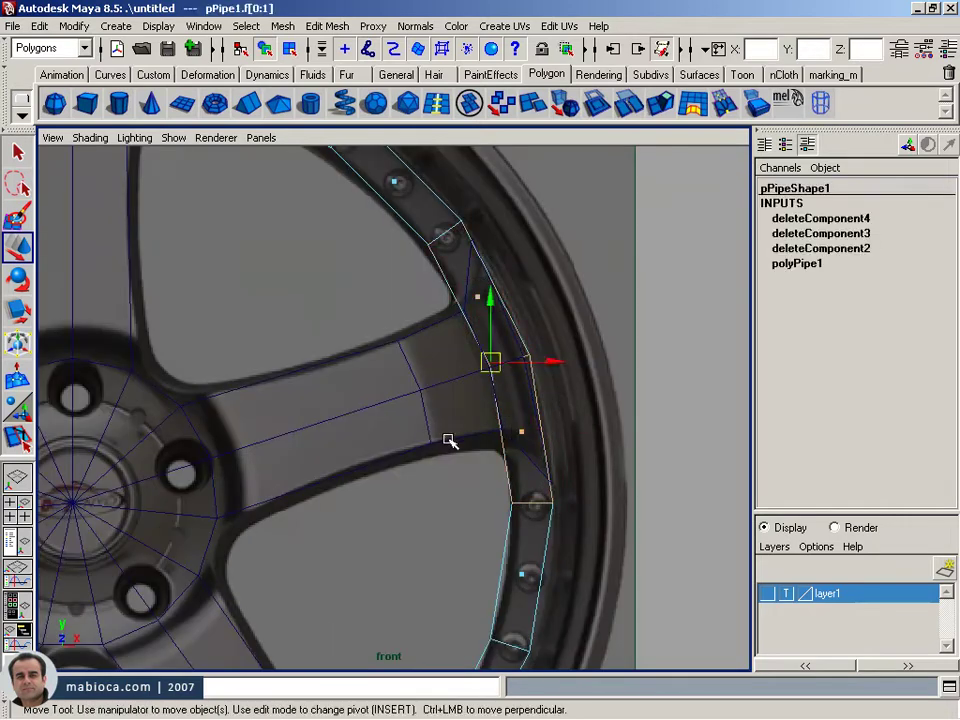
# - Undo and pick an edge on the pipe instead
pyautogui.keyDown('alt'); pyautogui.moveTo(450, 439); pyautogui.dragTo(491, 420, button='middle'); pyautogui.keyUp('alt')
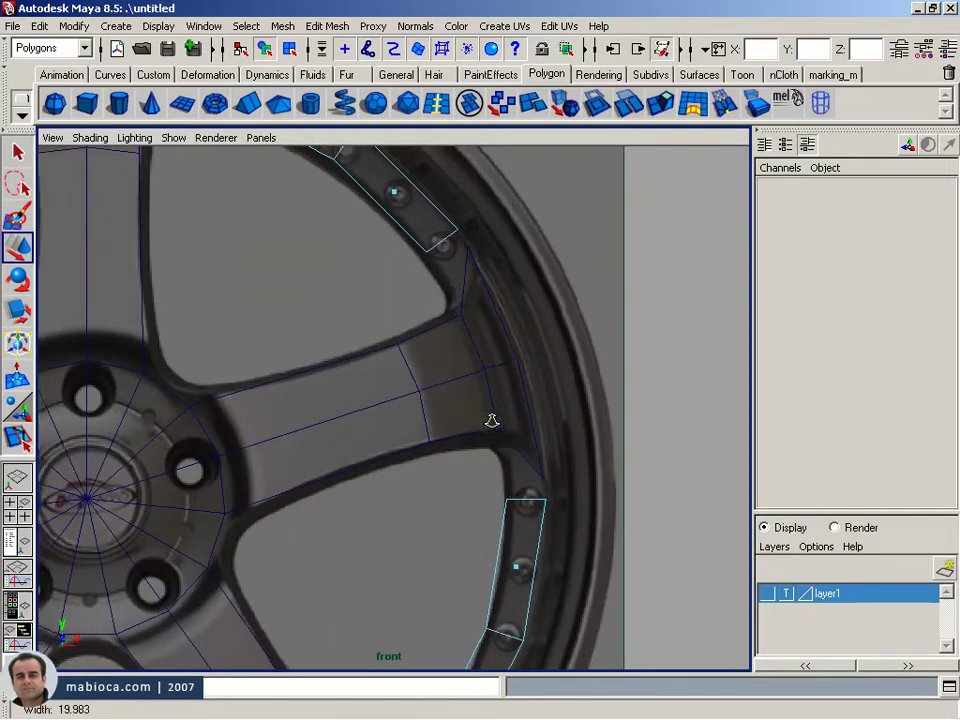
pyautogui.hotkey('ctrl', 'z')
pyautogui.scroll(-3, 437, 396)
pyautogui.moveTo(375, 262); pyautogui.dragTo(375, 245, button='right')
# - Select the pipe's contiguous edge loop, extrude it, scale it outward, and extrude again along the depth
pyautogui.click(246, 26)
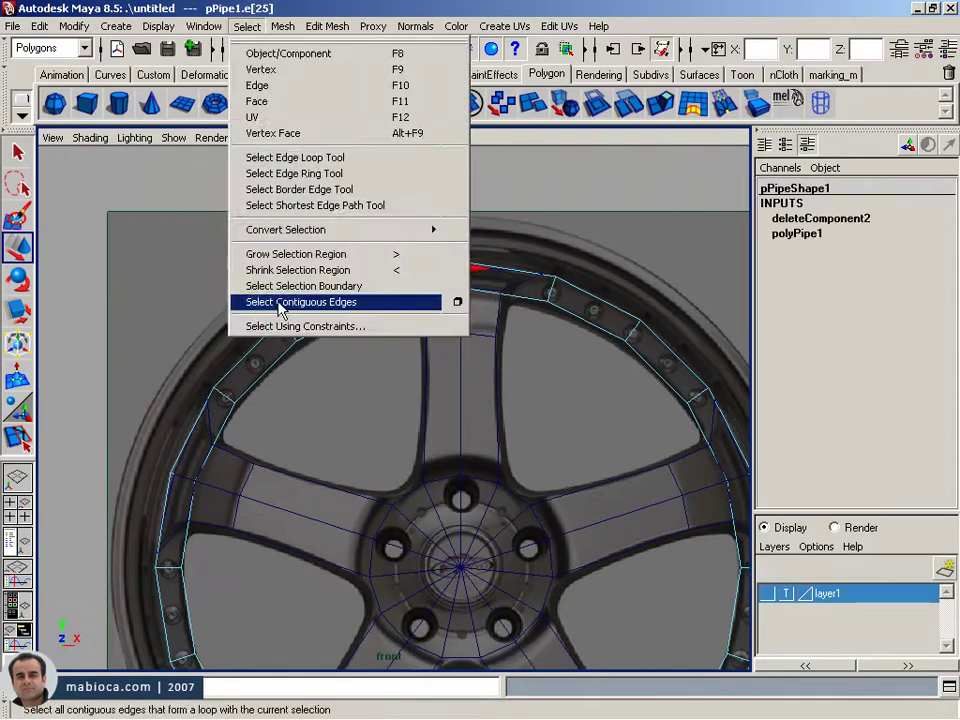
pyautogui.click(281, 309)
pyautogui.hotkey('ctrl', 'e')
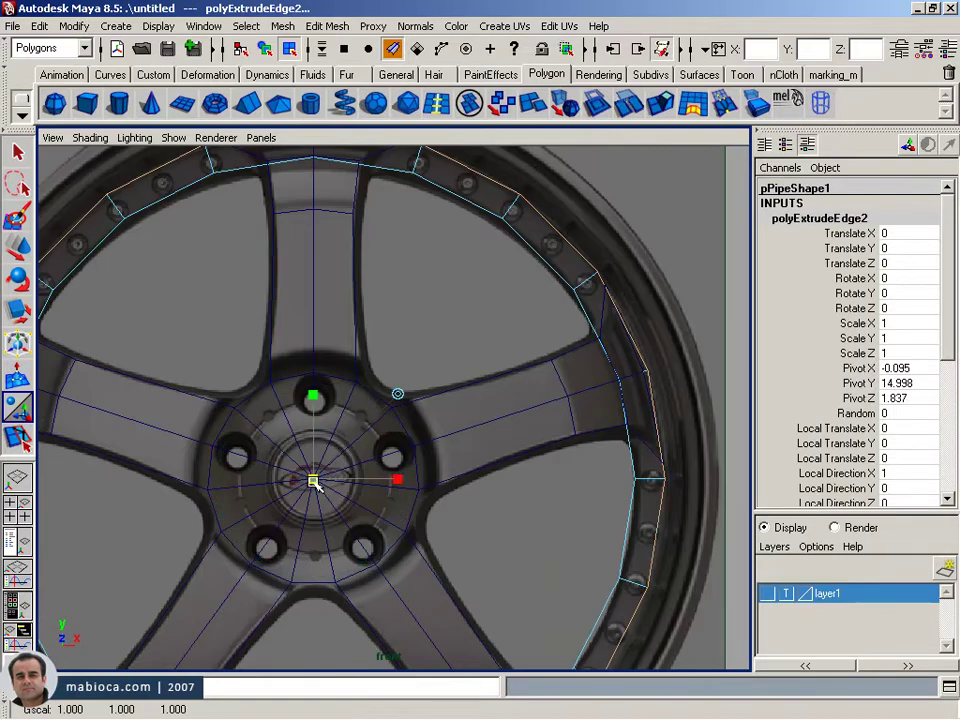
pyautogui.moveTo(313, 482); pyautogui.dragTo(484, 456)
pyautogui.keyDown('alt'); pyautogui.moveTo(495, 356); pyautogui.dragTo(467, 413); pyautogui.keyUp('alt')
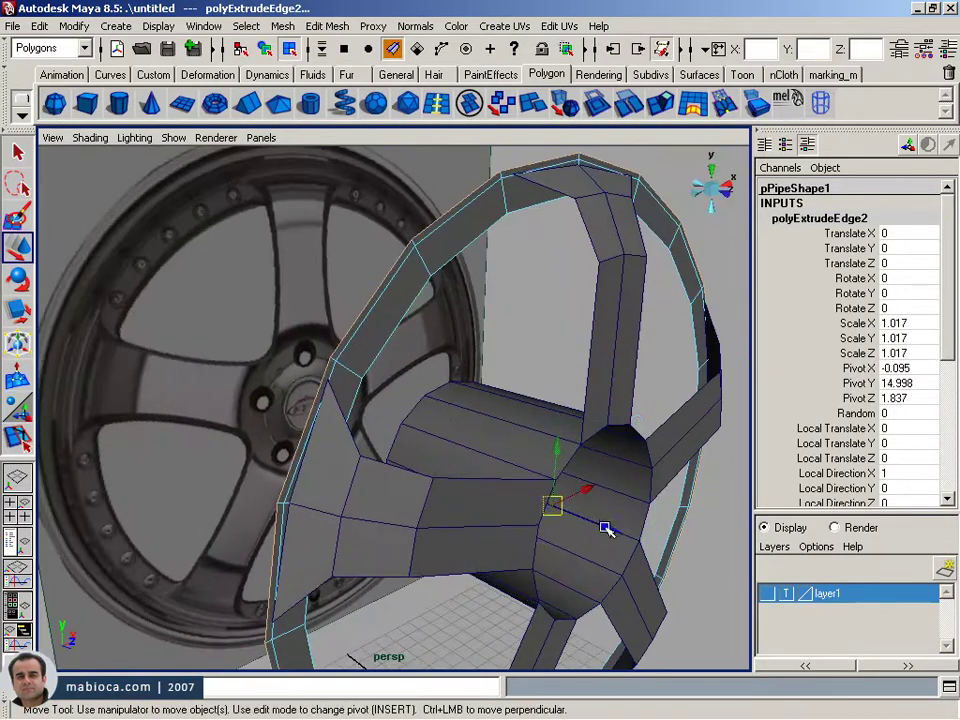
pyautogui.hotkey('ctrl', 'e')
pyautogui.moveTo(363, 247)
pyautogui.keyDown('alt'); pyautogui.mouseDown()
pyautogui.moveTo(729, 343)
pyautogui.moveTo(455, 522)
pyautogui.moveTo(446, 510)
pyautogui.mouseUp(); pyautogui.keyUp('alt')
pyautogui.keyDown('alt'); pyautogui.moveTo(446, 510); pyautogui.dragTo(660, 93); pyautogui.keyUp('alt')
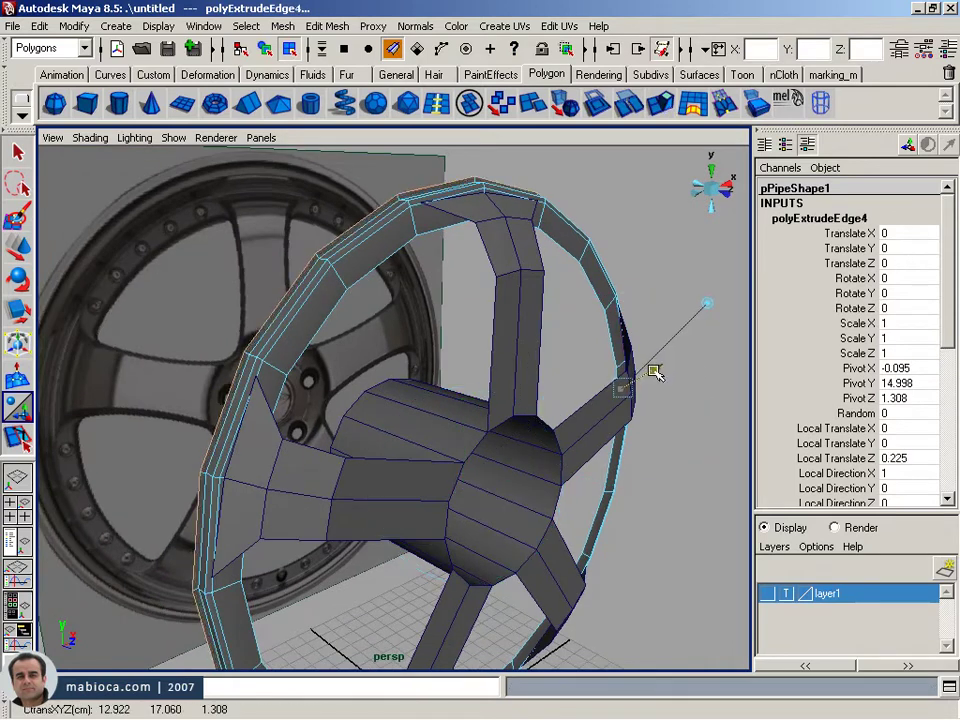
pyautogui.keyDown('alt'); pyautogui.moveTo(655, 372); pyautogui.dragTo(279, 345); pyautogui.keyUp('alt')
# - Extrude the rim edges a third time, pushing them outward and widening the ring
pyautogui.hotkey('ctrl', 'e')
pyautogui.keyDown('alt'); pyautogui.moveTo(400, 340); pyautogui.dragTo(667, 308); pyautogui.keyUp('alt')
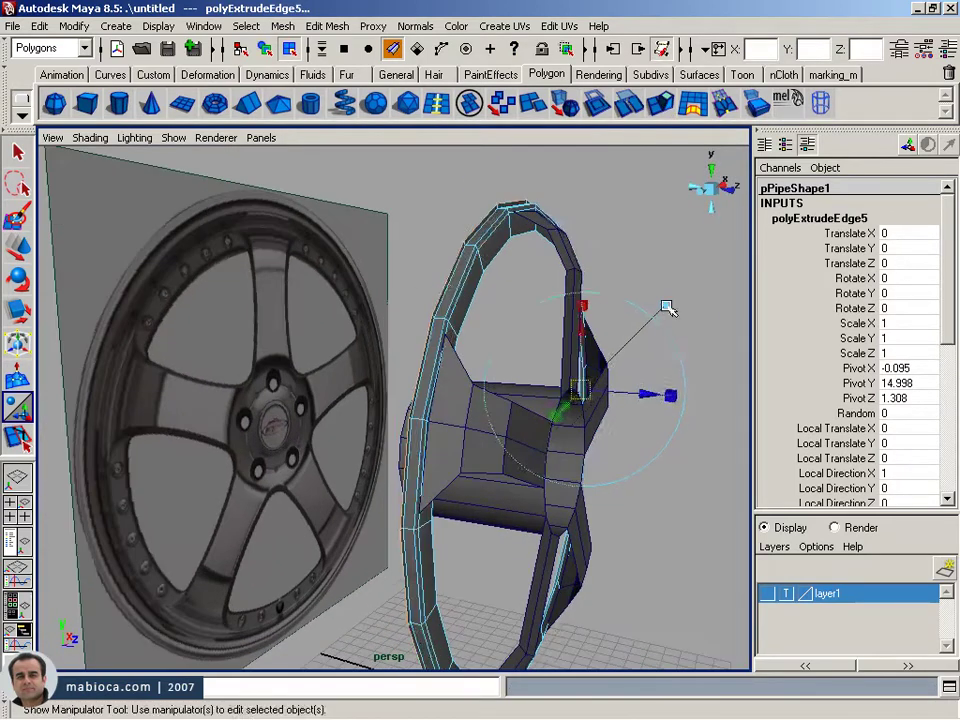
pyautogui.moveTo(289, 420)
pyautogui.keyDown('alt'); pyautogui.mouseDown()
pyautogui.moveTo(576, 413)
pyautogui.moveTo(514, 405)
pyautogui.moveTo(578, 460)
pyautogui.mouseUp(); pyautogui.keyUp('alt')
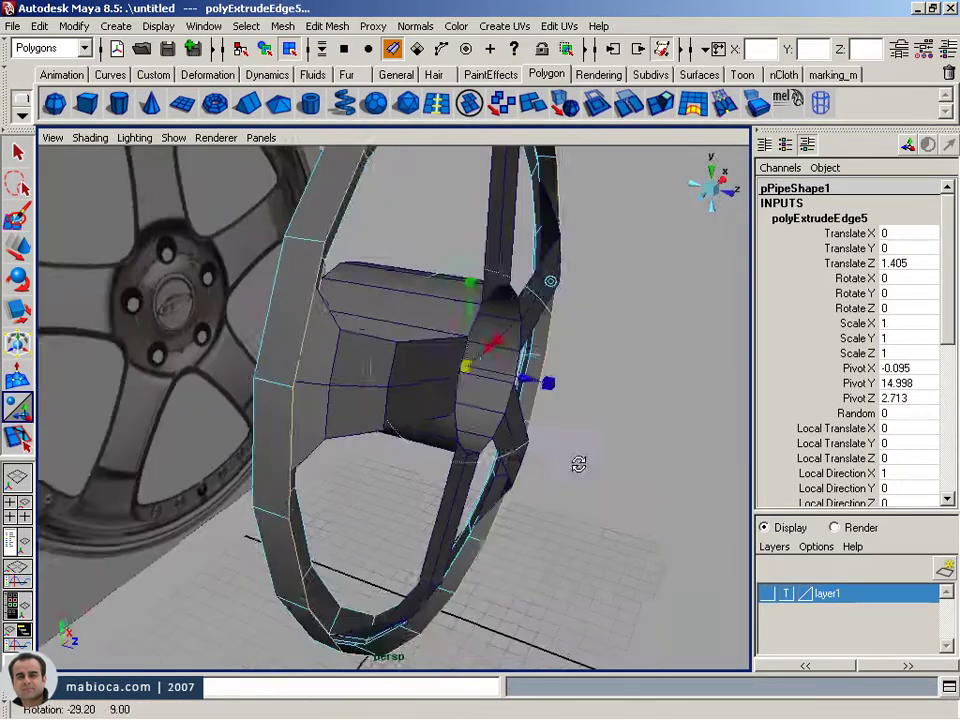
pyautogui.keyDown('alt'); pyautogui.moveTo(578, 460); pyautogui.dragTo(358, 392, button='right'); pyautogui.keyUp('alt')
pyautogui.moveTo(515, 404)
pyautogui.mouseDown()
pyautogui.moveTo(553, 414)
pyautogui.moveTo(495, 425)
pyautogui.mouseUp()
pyautogui.moveTo(495, 425)
pyautogui.mouseDown()
pyautogui.moveTo(508, 429)
pyautogui.moveTo(279, 465)
pyautogui.mouseUp()
pyautogui.moveTo(529, 418); pyautogui.dragTo(510, 440)
pyautogui.moveTo(510, 440)
pyautogui.keyDown('alt'); pyautogui.mouseDown()
pyautogui.moveTo(386, 404)
pyautogui.moveTo(556, 425)
pyautogui.moveTo(540, 414)
pyautogui.mouseUp(); pyautogui.keyUp('alt')
pyautogui.moveTo(540, 414)
pyautogui.keyDown('alt'); pyautogui.mouseDown()
pyautogui.moveTo(386, 429)
pyautogui.moveTo(268, 386)
pyautogui.mouseUp(); pyautogui.keyUp('alt')
pyautogui.keyDown('alt'); pyautogui.moveTo(268, 386); pyautogui.dragTo(240, 407, button='right'); pyautogui.keyUp('alt')
pyautogui.moveTo(240, 407)
pyautogui.keyDown('alt'); pyautogui.mouseDown()
pyautogui.moveTo(168, 348)
pyautogui.moveTo(506, 364)
pyautogui.moveTo(343, 343)
pyautogui.mouseUp(); pyautogui.keyUp('alt')
# - Repeat the extrusion twice more, pulling the new rings outward and scaling them up slightly
pyautogui.press('g')
pyautogui.keyDown('alt'); pyautogui.moveTo(343, 343); pyautogui.dragTo(251, 279, button='right'); pyautogui.keyUp('alt')
pyautogui.keyDown('alt'); pyautogui.moveTo(251, 279); pyautogui.dragTo(640, 370); pyautogui.keyUp('alt')
pyautogui.moveTo(476, 410)
pyautogui.mouseDown()
pyautogui.moveTo(470, 390)
pyautogui.moveTo(705, 272)
pyautogui.mouseUp()
pyautogui.press('g')
pyautogui.moveTo(517, 399); pyautogui.dragTo(525, 400)
pyautogui.moveTo(525, 400)
pyautogui.keyDown('alt'); pyautogui.mouseDown()
pyautogui.moveTo(493, 407)
pyautogui.moveTo(439, 381)
pyautogui.mouseUp(); pyautogui.keyUp('alt')
pyautogui.keyDown('alt'); pyautogui.moveTo(439, 381); pyautogui.dragTo(499, 357, button='right'); pyautogui.keyUp('alt')
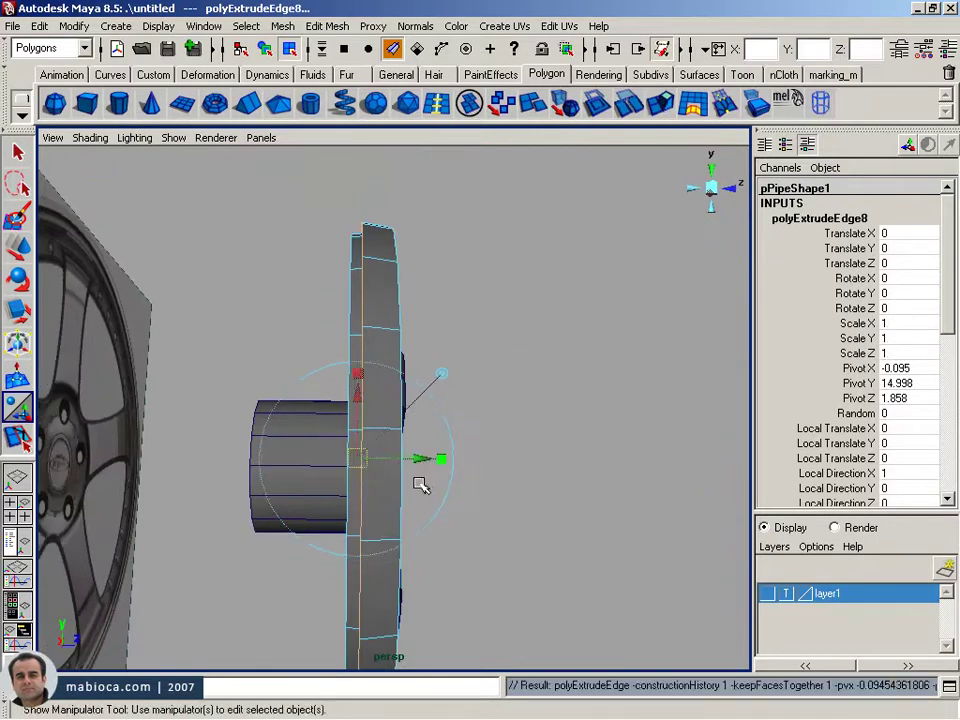
pyautogui.keyDown('alt'); pyautogui.moveTo(469, 241); pyautogui.dragTo(175, 368); pyautogui.keyUp('alt')
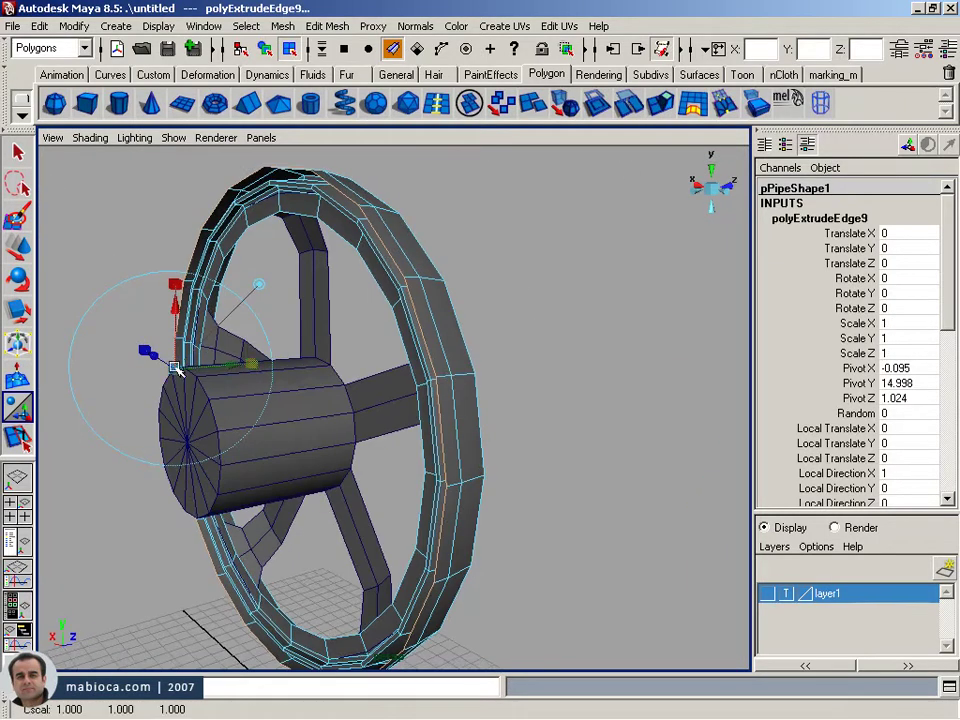
pyautogui.keyDown('alt'); pyautogui.moveTo(271, 431); pyautogui.dragTo(300, 414); pyautogui.keyUp('alt')
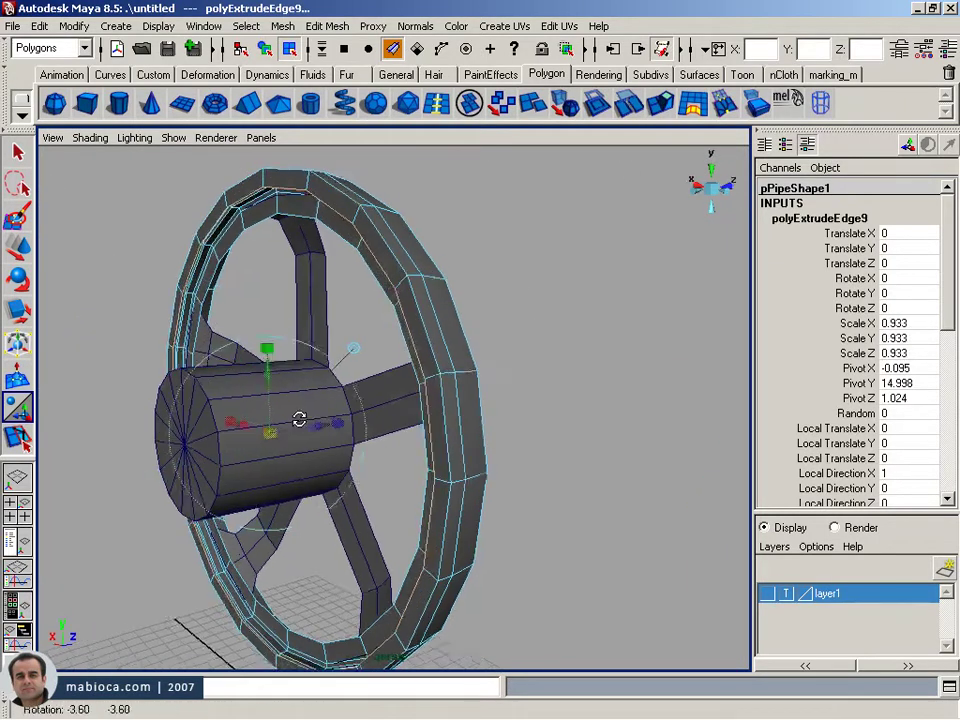
# - Extrude the rim edges and pull them far back to form the deep barrel
pyautogui.press('g')
pyautogui.moveTo(128, 373)
pyautogui.mouseDown()
pyautogui.moveTo(210, 431)
pyautogui.moveTo(276, 453)
pyautogui.mouseUp()
pyautogui.moveTo(384, 377)
pyautogui.mouseDown()
pyautogui.moveTo(281, 392)
pyautogui.moveTo(403, 336)
pyautogui.mouseUp()
pyautogui.keyDown('alt'); pyautogui.moveTo(403, 336); pyautogui.dragTo(178, 298, button='right'); pyautogui.keyUp('alt')
pyautogui.scroll(-8, 850, 400)
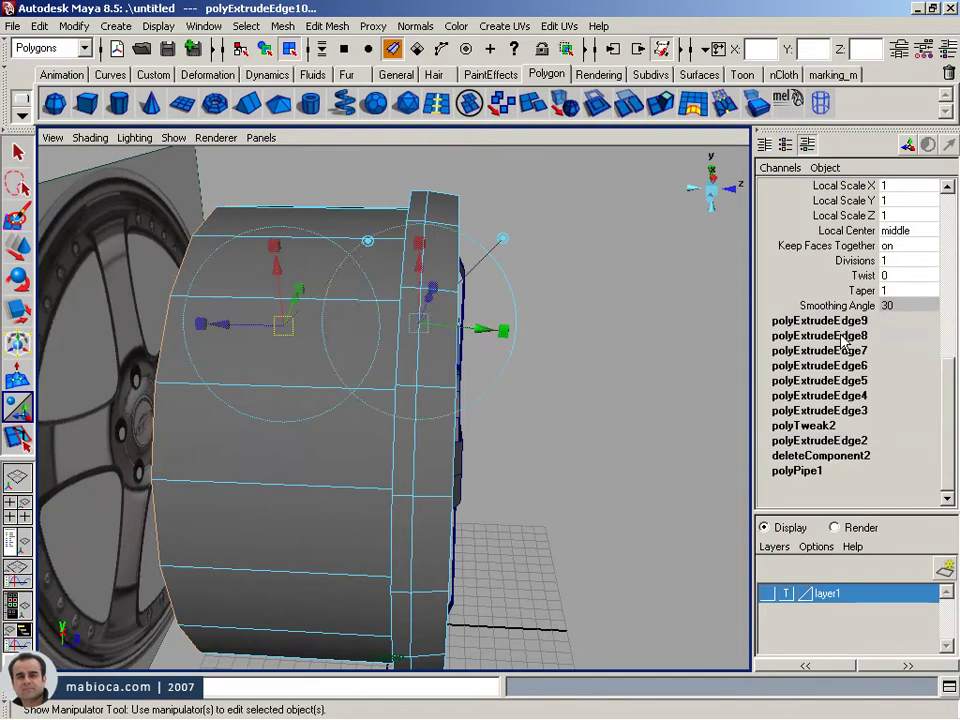
pyautogui.moveTo(505, 325)
pyautogui.keyDown('alt'); pyautogui.mouseDown()
pyautogui.moveTo(433, 334)
pyautogui.moveTo(407, 407)
pyautogui.mouseUp(); pyautogui.keyUp('alt')
pyautogui.keyDown('alt'); pyautogui.moveTo(491, 347); pyautogui.dragTo(410, 345); pyautogui.keyUp('alt')
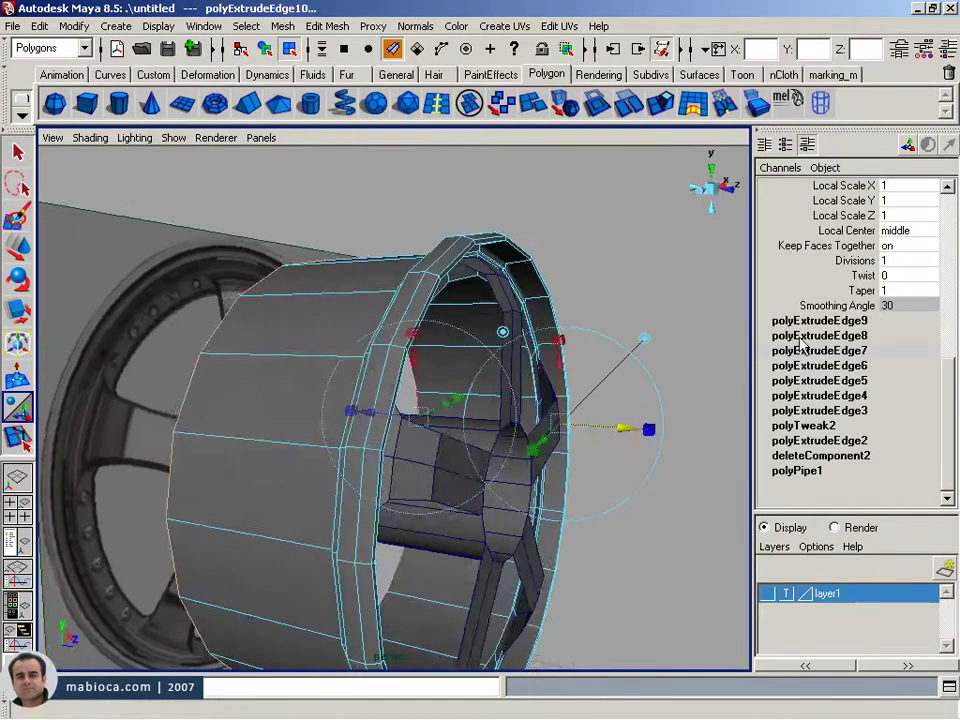
pyautogui.keyDown('alt'); pyautogui.moveTo(640, 360); pyautogui.dragTo(505, 371); pyautogui.keyUp('alt')
pyautogui.moveTo(475, 431)
pyautogui.keyDown('alt'); pyautogui.mouseDown()
pyautogui.moveTo(707, 364)
pyautogui.moveTo(557, 368)
pyautogui.mouseUp(); pyautogui.keyUp('alt')
pyautogui.keyDown('alt'); pyautogui.moveTo(557, 368); pyautogui.dragTo(845, 355, button='right'); pyautogui.keyUp('alt')
pyautogui.keyDown('alt'); pyautogui.moveTo(681, 330); pyautogui.dragTo(322, 379); pyautogui.keyUp('alt')
pyautogui.click(435, 368)
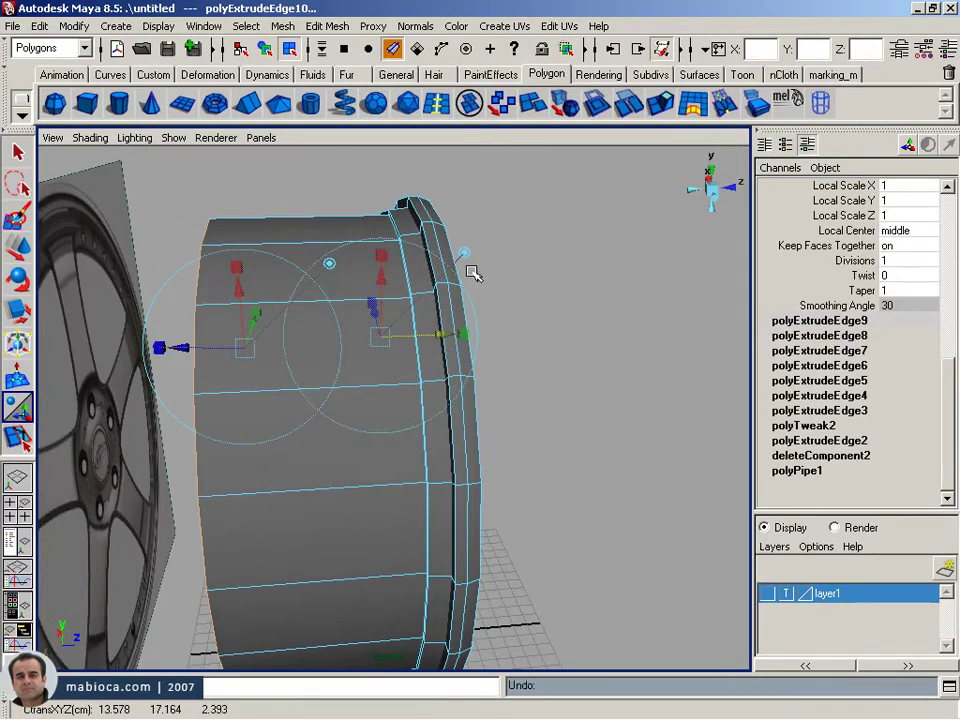
# - Extrude the lip edges once more and inspect the rim in perspective
pyautogui.moveTo(378, 437)
pyautogui.keyDown('alt'); pyautogui.mouseDown()
pyautogui.moveTo(429, 379)
pyautogui.moveTo(493, 268)
pyautogui.mouseUp(); pyautogui.keyUp('alt')
pyautogui.press('g')
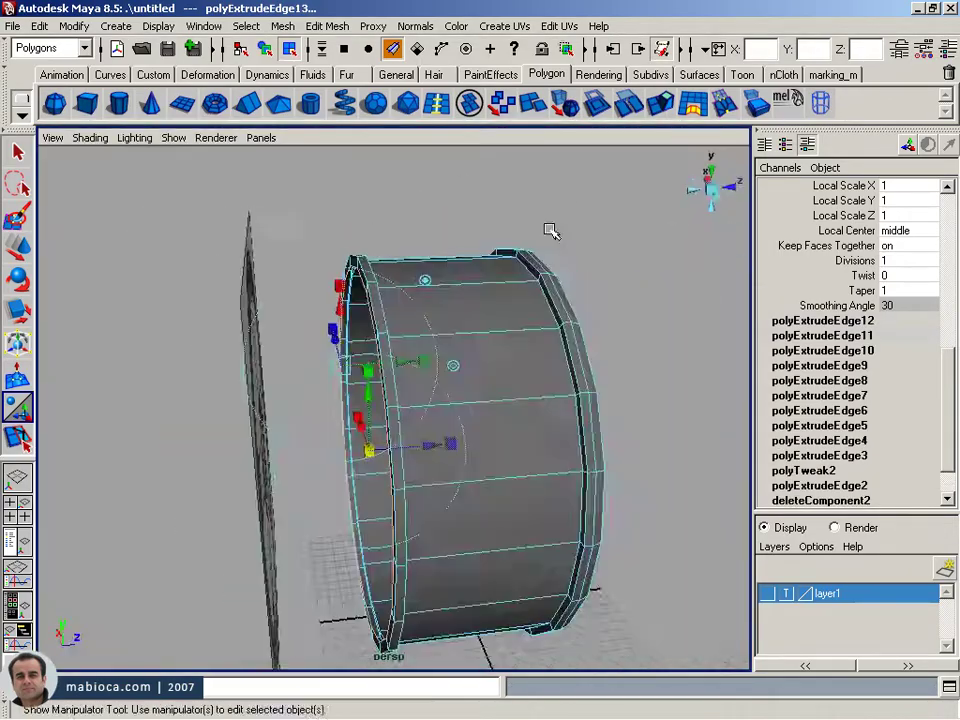
pyautogui.keyDown('alt'); pyautogui.moveTo(546, 229); pyautogui.dragTo(279, 321); pyautogui.keyUp('alt')
pyautogui.keyDown('alt'); pyautogui.moveTo(279, 321); pyautogui.dragTo(479, 367, button='right'); pyautogui.keyUp('alt')
pyautogui.moveTo(479, 367)
pyautogui.keyDown('alt'); pyautogui.mouseDown()
pyautogui.moveTo(469, 343)
pyautogui.moveTo(469, 401)
pyautogui.moveTo(371, 300)
pyautogui.mouseUp(); pyautogui.keyUp('alt')
# - Select the bottom row of rim vertices in the top view with the Move tool
pyautogui.press('space')
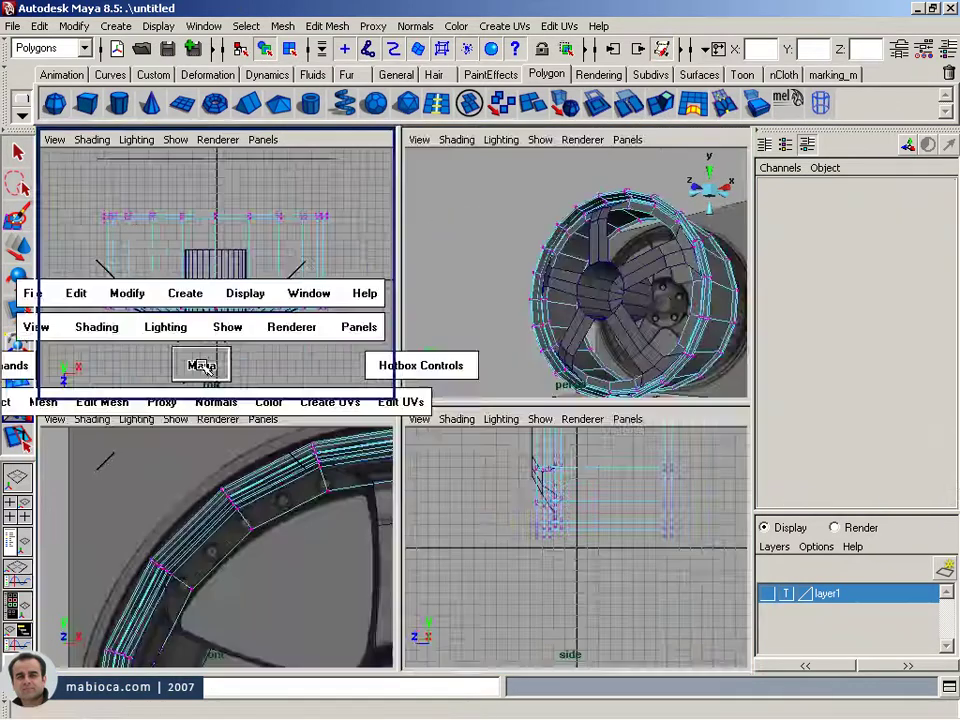
pyautogui.press('space')
pyautogui.press('w')
pyautogui.moveTo(95, 478); pyautogui.dragTo(716, 537)
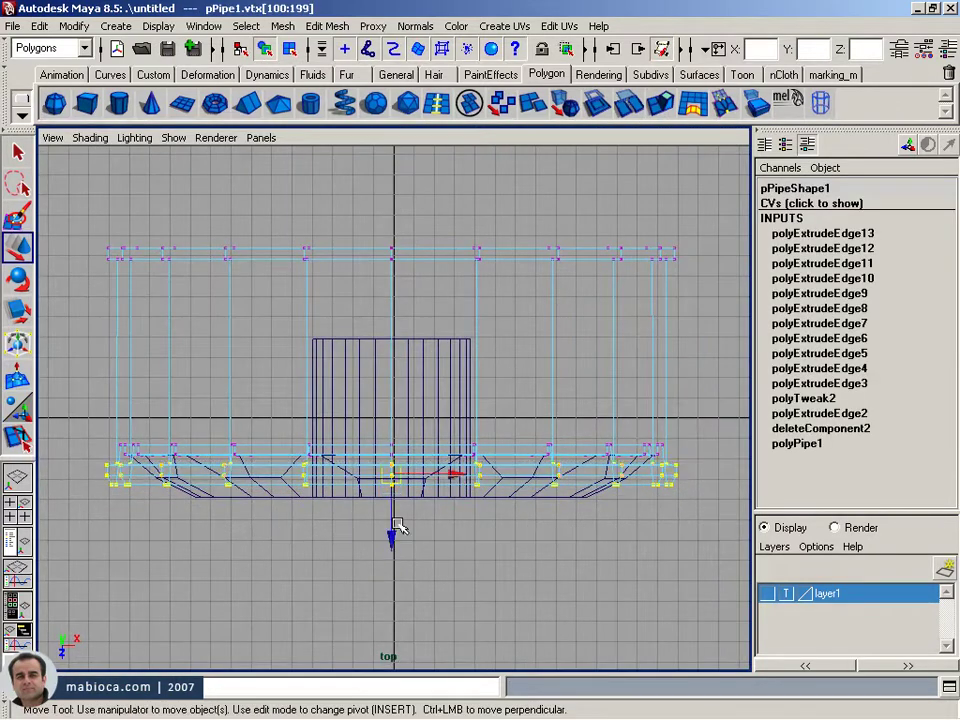
pyautogui.press('space')
pyautogui.press('space')
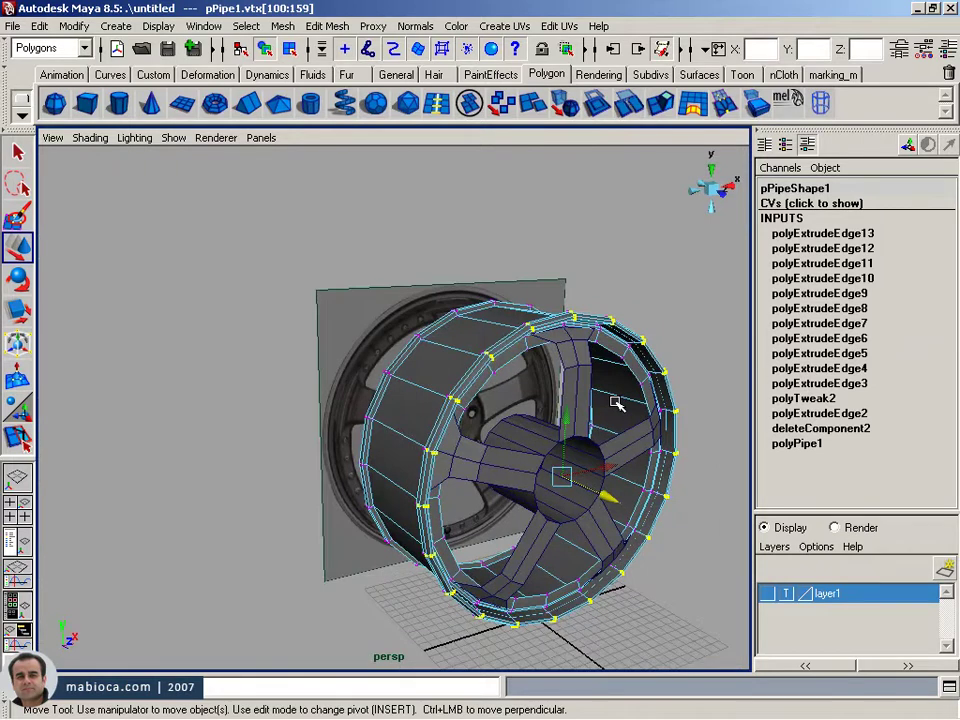
pyautogui.keyDown('alt'); pyautogui.moveTo(597, 330); pyautogui.dragTo(472, 378); pyautogui.keyUp('alt')
pyautogui.moveTo(375, 380)
pyautogui.keyDown('alt'); pyautogui.mouseDown()
pyautogui.moveTo(489, 448)
pyautogui.moveTo(336, 317)
pyautogui.moveTo(238, 335)
pyautogui.moveTo(450, 365)
pyautogui.moveTo(343, 242)
pyautogui.mouseUp(); pyautogui.keyUp('alt')
# - Delete the unneeded faces from the outer rim ring
pyautogui.press('F11')
pyautogui.click(302, 349)
pyautogui.keyDown('shift'); pyautogui.click(238, 335); pyautogui.keyUp('shift')
pyautogui.press('Delete')
pyautogui.click(446, 281)
pyautogui.moveTo(446, 281)
pyautogui.keyDown('alt'); pyautogui.mouseDown()
pyautogui.moveTo(489, 285)
pyautogui.moveTo(162, 352)
pyautogui.moveTo(317, 317)
pyautogui.moveTo(334, 364)
pyautogui.moveTo(280, 530)
pyautogui.moveTo(339, 465)
pyautogui.moveTo(221, 420)
pyautogui.mouseUp(); pyautogui.keyUp('alt')
pyautogui.press('Delete')
pyautogui.click(317, 317)
pyautogui.click(280, 530)
pyautogui.click(268, 444)
pyautogui.click(330, 450)
# - In smooth-shaded view, move the spoke-end vertices outward to meet the rim
pyautogui.press('5')
pyautogui.moveTo(330, 450)
pyautogui.keyDown('alt'); pyautogui.mouseDown()
pyautogui.moveTo(401, 486)
pyautogui.moveTo(324, 394)
pyautogui.moveTo(330, 378)
pyautogui.mouseUp(); pyautogui.keyUp('alt')
pyautogui.keyDown('alt'); pyautogui.moveTo(418, 407); pyautogui.dragTo(386, 371); pyautogui.keyUp('alt')
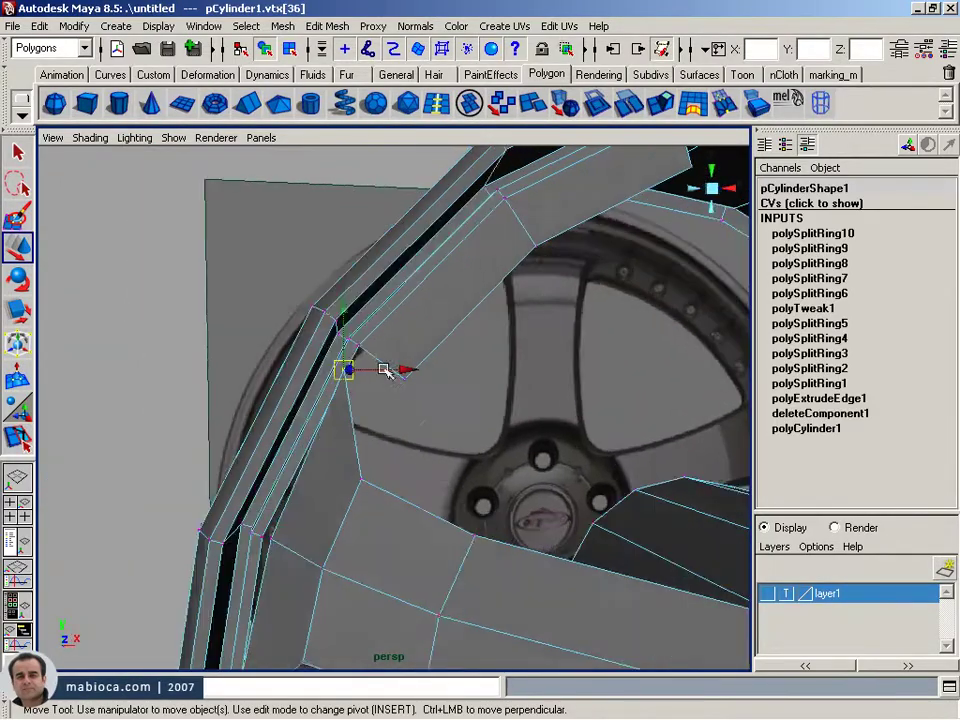
pyautogui.moveTo(364, 400); pyautogui.dragTo(350, 440, button='right')
pyautogui.moveTo(350, 440)
pyautogui.keyDown('alt'); pyautogui.mouseDown()
pyautogui.moveTo(362, 432)
pyautogui.moveTo(381, 510)
pyautogui.mouseUp(); pyautogui.keyUp('alt')
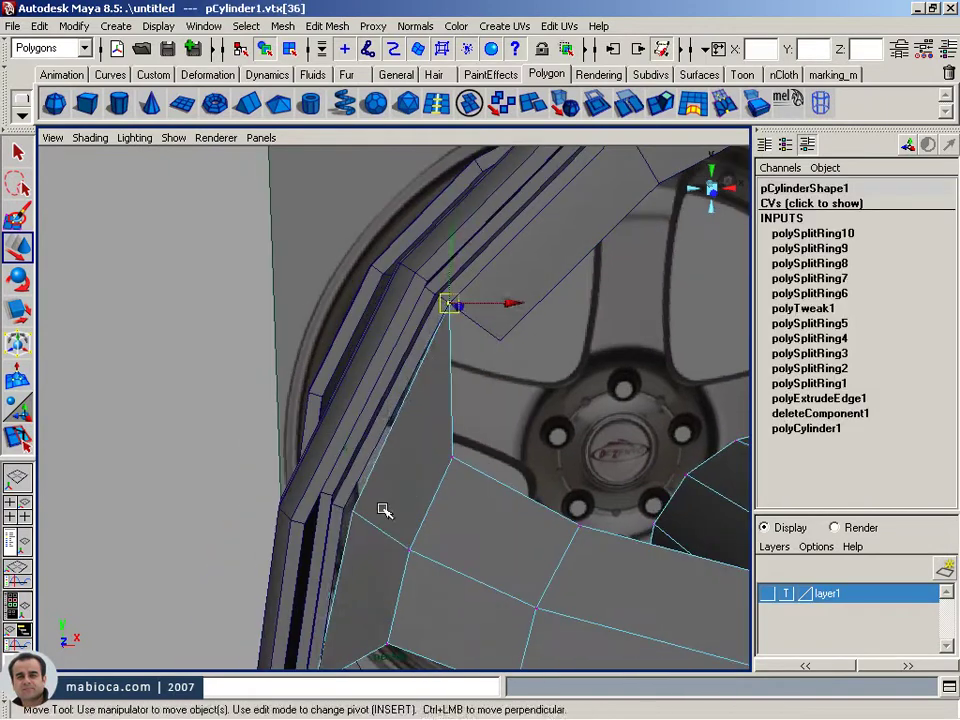
pyautogui.click(360, 420)
pyautogui.keyDown('alt'); pyautogui.moveTo(360, 420); pyautogui.dragTo(386, 377, button='middle'); pyautogui.keyUp('alt')
pyautogui.click(349, 521)
pyautogui.moveTo(349, 521)
pyautogui.keyDown('alt'); pyautogui.mouseDown()
pyautogui.moveTo(427, 485)
pyautogui.moveTo(327, 524)
pyautogui.mouseUp(); pyautogui.keyUp('alt')
pyautogui.click(327, 524)
pyautogui.keyDown('alt'); pyautogui.moveTo(605, 328); pyautogui.dragTo(336, 398, button='right'); pyautogui.keyUp('alt')
pyautogui.moveTo(336, 398)
pyautogui.keyDown('alt'); pyautogui.mouseDown()
pyautogui.moveTo(639, 499)
pyautogui.moveTo(480, 456)
pyautogui.mouseUp(); pyautogui.keyUp('alt')
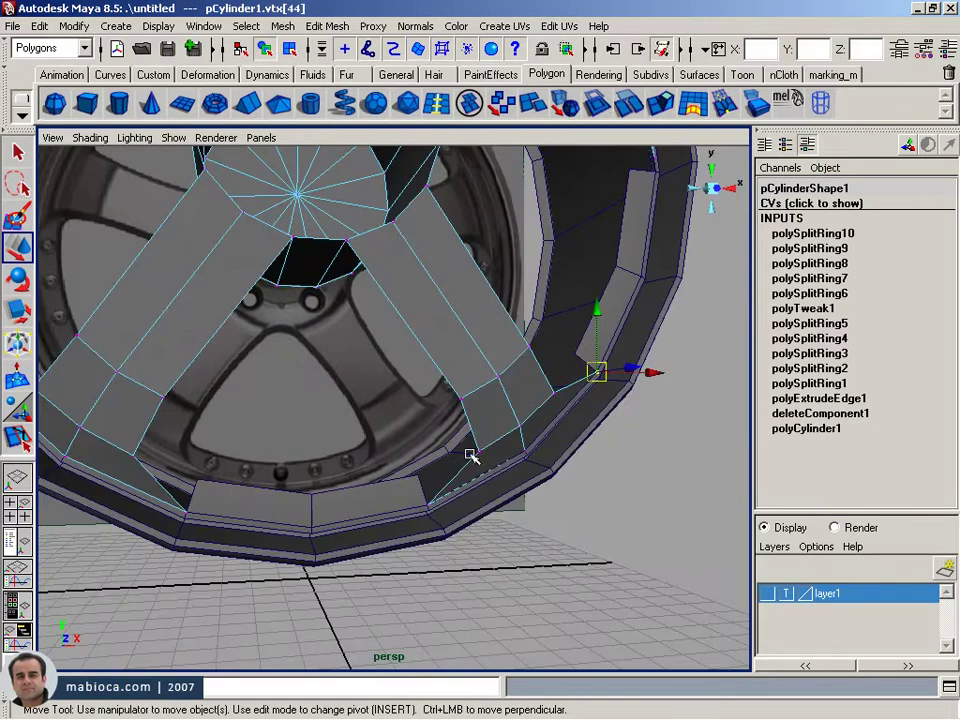
# - Switch the spoke mesh to edge mode and pick an edge at a spoke end
pyautogui.click(386, 507)
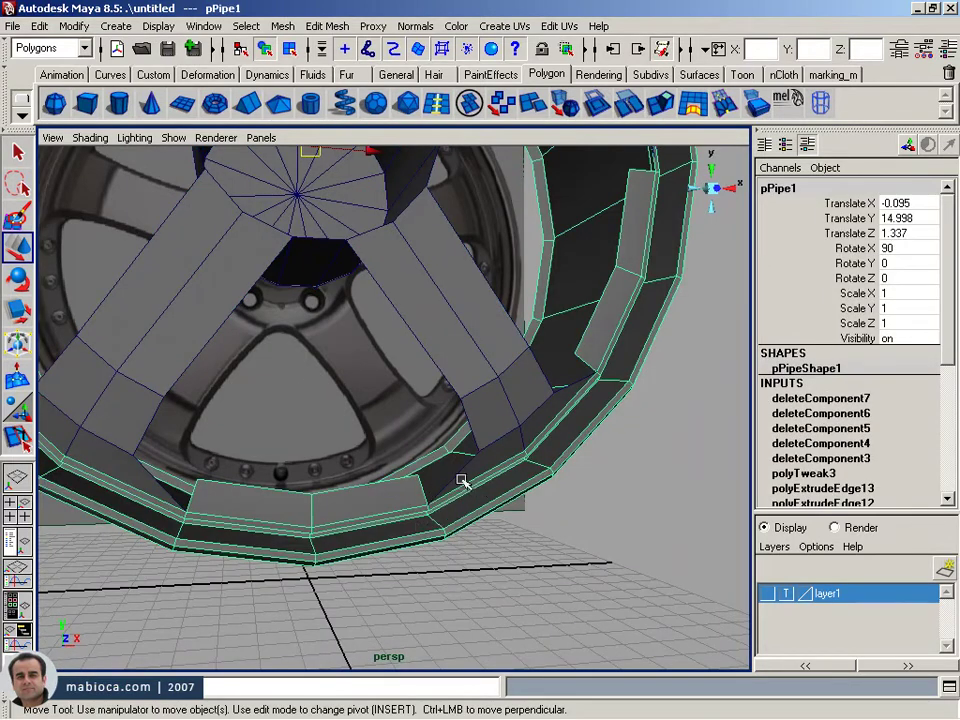
pyautogui.keyDown('alt'); pyautogui.moveTo(462, 481); pyautogui.dragTo(369, 497, button='right'); pyautogui.keyUp('alt')
pyautogui.rightClick(381, 381)
pyautogui.moveTo(381, 381)
pyautogui.keyDown('alt'); pyautogui.mouseDown()
pyautogui.moveTo(557, 296)
pyautogui.moveTo(357, 334)
pyautogui.mouseUp(); pyautogui.keyUp('alt')
pyautogui.click(327, 26)
pyautogui.click(313, 53)
pyautogui.click(454, 364)
pyautogui.moveTo(115, 515)
pyautogui.keyDown('alt'); pyautogui.mouseDown()
pyautogui.moveTo(229, 311)
pyautogui.moveTo(213, 475)
pyautogui.mouseUp(); pyautogui.keyUp('alt')
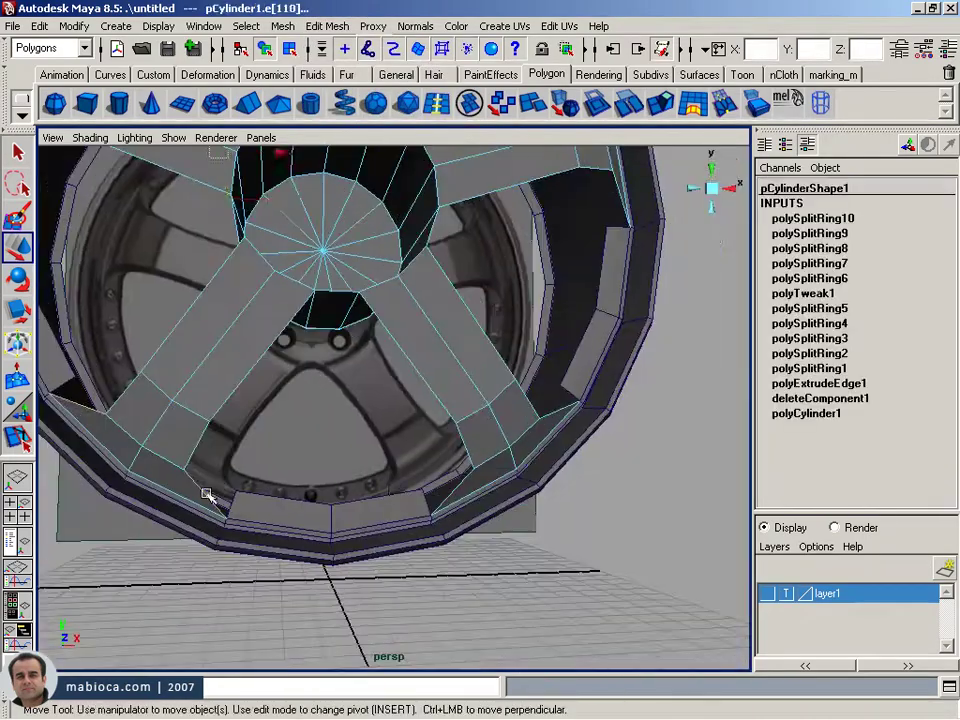
pyautogui.keyDown('alt'); pyautogui.moveTo(558, 413); pyautogui.dragTo(469, 375); pyautogui.keyUp('alt')
# - Lower the 2D/3D angle limits and select the contiguous edges along the spoke ends
pyautogui.click(241, 27)
pyautogui.click(457, 301)
pyautogui.moveTo(760, 84); pyautogui.dragTo(671, 84)
pyautogui.moveTo(731, 104); pyautogui.dragTo(782, 104)
pyautogui.click(647, 322)
pyautogui.click(860, 322)
pyautogui.keyDown('alt'); pyautogui.moveTo(470, 330); pyautogui.dragTo(370, 325); pyautogui.keyUp('alt')
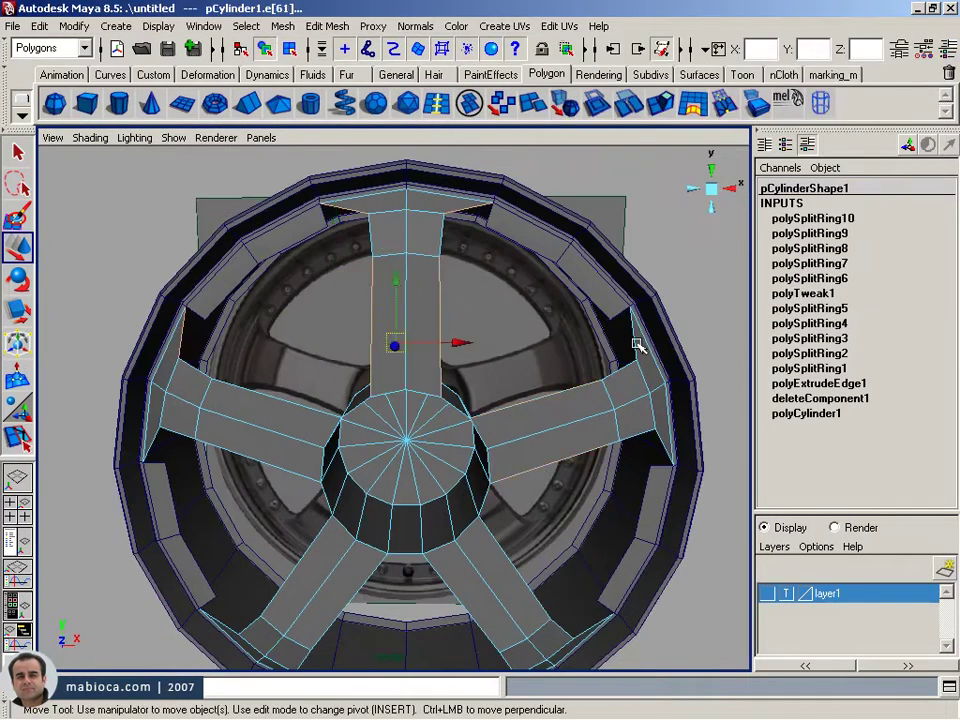
pyautogui.keyDown('alt'); pyautogui.moveTo(648, 360); pyautogui.dragTo(549, 432); pyautogui.keyUp('alt')
pyautogui.click(246, 26)
pyautogui.click(332, 302)
pyautogui.moveTo(300, 400)
pyautogui.keyDown('alt'); pyautogui.mouseDown()
pyautogui.moveTo(171, 508)
pyautogui.moveTo(425, 545)
pyautogui.mouseUp(); pyautogui.keyUp('alt')
pyautogui.moveTo(190, 304)
pyautogui.keyDown('alt'); pyautogui.mouseDown()
pyautogui.moveTo(206, 444)
pyautogui.moveTo(272, 476)
pyautogui.moveTo(388, 396)
pyautogui.mouseUp(); pyautogui.keyUp('alt')
pyautogui.moveTo(245, 401)
pyautogui.keyDown('alt'); pyautogui.mouseDown()
pyautogui.moveTo(339, 461)
pyautogui.moveTo(356, 388)
pyautogui.moveTo(118, 446)
pyautogui.mouseUp(); pyautogui.keyUp('alt')
pyautogui.moveTo(118, 446)
pyautogui.keyDown('alt'); pyautogui.mouseDown(button='right')
pyautogui.moveTo(229, 437)
pyautogui.moveTo(246, 615)
pyautogui.moveTo(476, 598)
pyautogui.mouseUp(button='right'); pyautogui.keyUp('alt')
# - Extrude the spoke-end edges and push them out toward the rim
pyautogui.hotkey('ctrl', 'e')
pyautogui.moveTo(664, 471)
pyautogui.keyDown('alt'); pyautogui.mouseDown()
pyautogui.moveTo(318, 500)
pyautogui.moveTo(343, 484)
pyautogui.moveTo(225, 497)
pyautogui.moveTo(303, 462)
pyautogui.moveTo(360, 414)
pyautogui.moveTo(332, 508)
pyautogui.moveTo(219, 463)
pyautogui.mouseUp(); pyautogui.keyUp('alt')
pyautogui.keyDown('alt'); pyautogui.moveTo(219, 463); pyautogui.dragTo(487, 586, button='right'); pyautogui.keyUp('alt')
pyautogui.keyDown('alt'); pyautogui.moveTo(487, 586); pyautogui.dragTo(321, 512); pyautogui.keyUp('alt')
pyautogui.press('t')
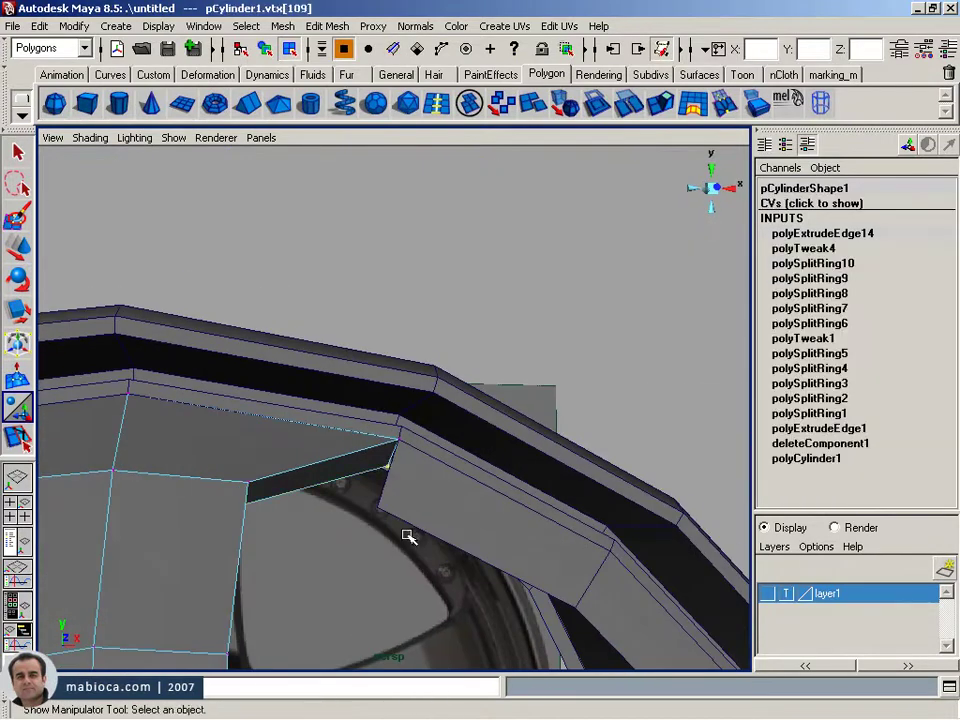
pyautogui.moveTo(394, 516)
pyautogui.keyDown('alt'); pyautogui.mouseDown()
pyautogui.moveTo(280, 552)
pyautogui.moveTo(591, 520)
pyautogui.moveTo(414, 501)
pyautogui.moveTo(167, 538)
pyautogui.moveTo(375, 443)
pyautogui.moveTo(395, 404)
pyautogui.moveTo(364, 461)
pyautogui.moveTo(264, 476)
pyautogui.moveTo(390, 540)
pyautogui.mouseUp(); pyautogui.keyUp('alt')
# - Move the extruded spoke-end vertices onto the inner surface of the rim
pyautogui.click(383, 465)
pyautogui.click(375, 443)
pyautogui.click(364, 461)
pyautogui.click(390, 540)
pyautogui.click(240, 525)
pyautogui.moveTo(580, 547)
pyautogui.keyDown('alt'); pyautogui.mouseDown()
pyautogui.moveTo(240, 525)
pyautogui.moveTo(288, 485)
pyautogui.mouseUp(); pyautogui.keyUp('alt')
pyautogui.moveTo(288, 485); pyautogui.dragTo(344, 513)
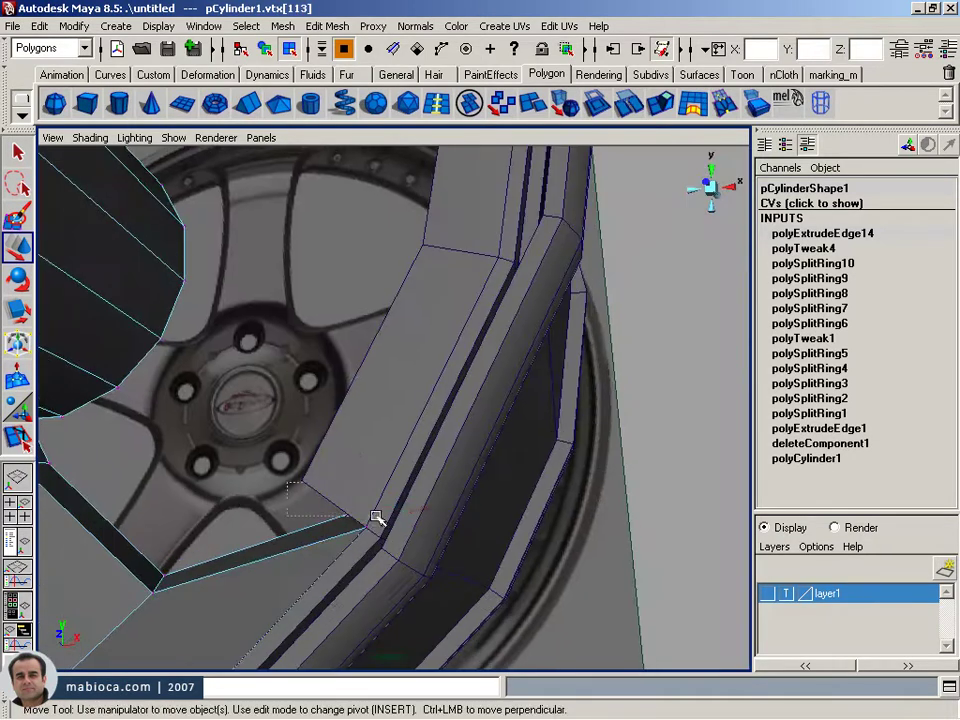
pyautogui.keyDown('alt'); pyautogui.moveTo(335, 414); pyautogui.dragTo(468, 605); pyautogui.keyUp('alt')
pyautogui.moveTo(468, 605); pyautogui.dragTo(489, 632)
pyautogui.keyDown('alt'); pyautogui.moveTo(245, 254); pyautogui.dragTo(420, 300, button='right'); pyautogui.keyUp('alt')
pyautogui.moveTo(499, 343); pyautogui.dragTo(499, 440, button='right')
pyautogui.moveTo(536, 392)
pyautogui.keyDown('alt'); pyautogui.mouseDown()
pyautogui.moveTo(434, 470)
pyautogui.moveTo(585, 437)
pyautogui.moveTo(375, 484)
pyautogui.moveTo(377, 420)
pyautogui.moveTo(480, 486)
pyautogui.moveTo(439, 512)
pyautogui.moveTo(433, 498)
pyautogui.mouseUp(); pyautogui.keyUp('alt')
pyautogui.keyDown('alt'); pyautogui.moveTo(434, 498); pyautogui.dragTo(347, 452, button='right'); pyautogui.keyUp('alt')
pyautogui.moveTo(347, 452)
pyautogui.keyDown('alt'); pyautogui.mouseDown()
pyautogui.moveTo(418, 429)
pyautogui.moveTo(415, 262)
pyautogui.mouseUp(); pyautogui.keyUp('alt')
pyautogui.moveTo(300, 503)
pyautogui.keyDown('alt'); pyautogui.mouseDown()
pyautogui.moveTo(315, 392)
pyautogui.moveTo(424, 259)
pyautogui.moveTo(381, 242)
pyautogui.mouseUp(); pyautogui.keyUp('alt')
# - Combine the spokes and outer rim into one mesh and delete its history
pyautogui.click(381, 242)
pyautogui.click(39, 27)
pyautogui.click(282, 26)
pyautogui.click(305, 45)
pyautogui.click(39, 27)
pyautogui.click(264, 229)
pyautogui.keyDown('alt'); pyautogui.moveTo(400, 300); pyautogui.dragTo(376, 338, button='right'); pyautogui.keyUp('alt')
# - Merge the overlapping spoke and rim vertices and check the merged seam
pyautogui.keyDown('alt'); pyautogui.moveTo(376, 338); pyautogui.dragTo(576, 463); pyautogui.keyUp('alt')
pyautogui.click(327, 26)
pyautogui.click(461, 343)
pyautogui.click(540, 321)
pyautogui.keyDown('alt'); pyautogui.moveTo(317, 413); pyautogui.dragTo(507, 345, button='right'); pyautogui.keyUp('alt')
pyautogui.click(507, 345)
pyautogui.moveTo(507, 345)
pyautogui.keyDown('alt'); pyautogui.mouseDown()
pyautogui.moveTo(553, 411)
pyautogui.moveTo(483, 390)
pyautogui.moveTo(450, 403)
pyautogui.moveTo(446, 350)
pyautogui.moveTo(328, 285)
pyautogui.moveTo(429, 135)
pyautogui.moveTo(458, 247)
pyautogui.mouseUp(); pyautogui.keyUp('alt')
pyautogui.click(483, 390)
pyautogui.press('F8')
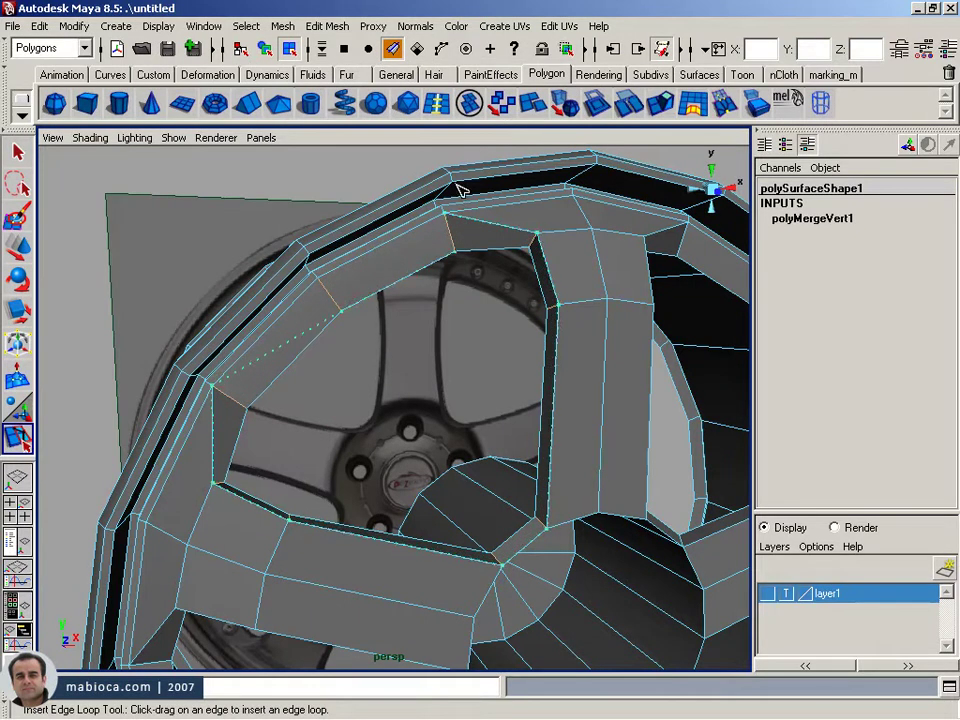
# - Display face normals on the combined wheel mesh
pyautogui.moveTo(450, 245)
pyautogui.keyDown('alt'); pyautogui.mouseDown()
pyautogui.moveTo(474, 261)
pyautogui.moveTo(542, 274)
pyautogui.moveTo(520, 290)
pyautogui.mouseUp(); pyautogui.keyUp('alt')
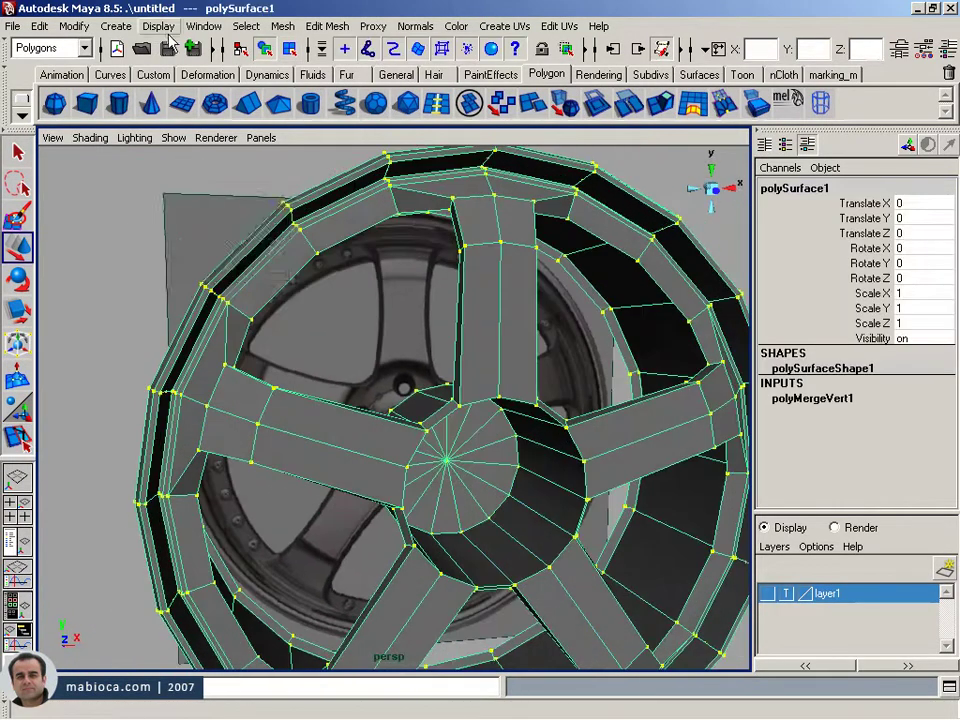
pyautogui.click(158, 26)
pyautogui.click(327, 330)
pyautogui.keyDown('alt'); pyautogui.moveTo(327, 330); pyautogui.dragTo(260, 300); pyautogui.keyUp('alt')
pyautogui.click(158, 26)
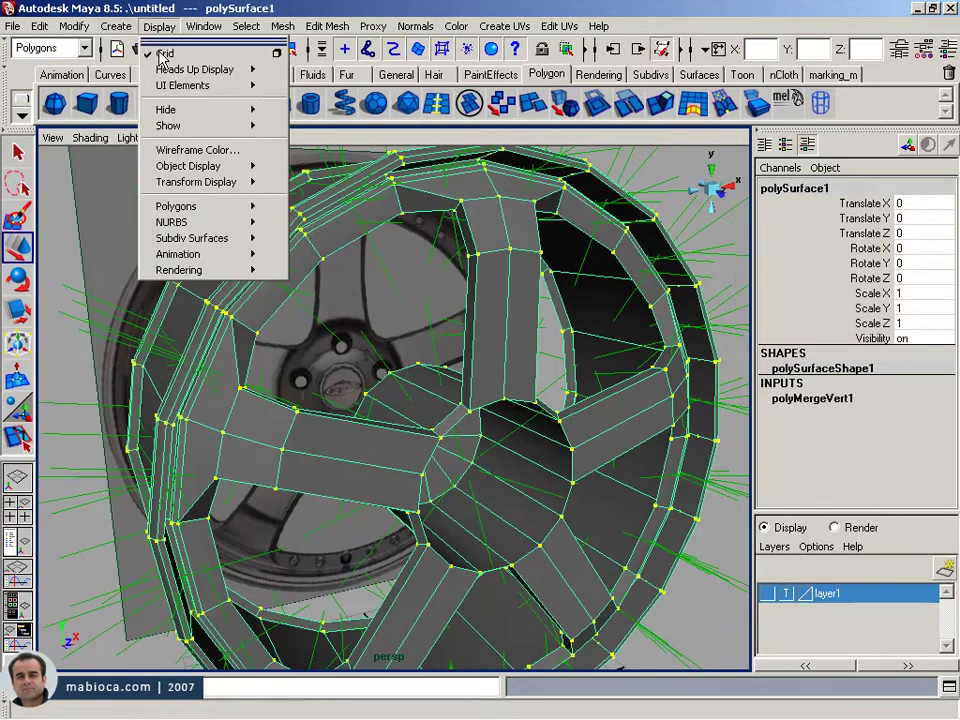
pyautogui.click(309, 375)
pyautogui.moveTo(540, 320)
pyautogui.keyDown('alt'); pyautogui.mouseDown()
pyautogui.moveTo(521, 411)
pyautogui.moveTo(327, 362)
pyautogui.mouseUp(); pyautogui.keyUp('alt')
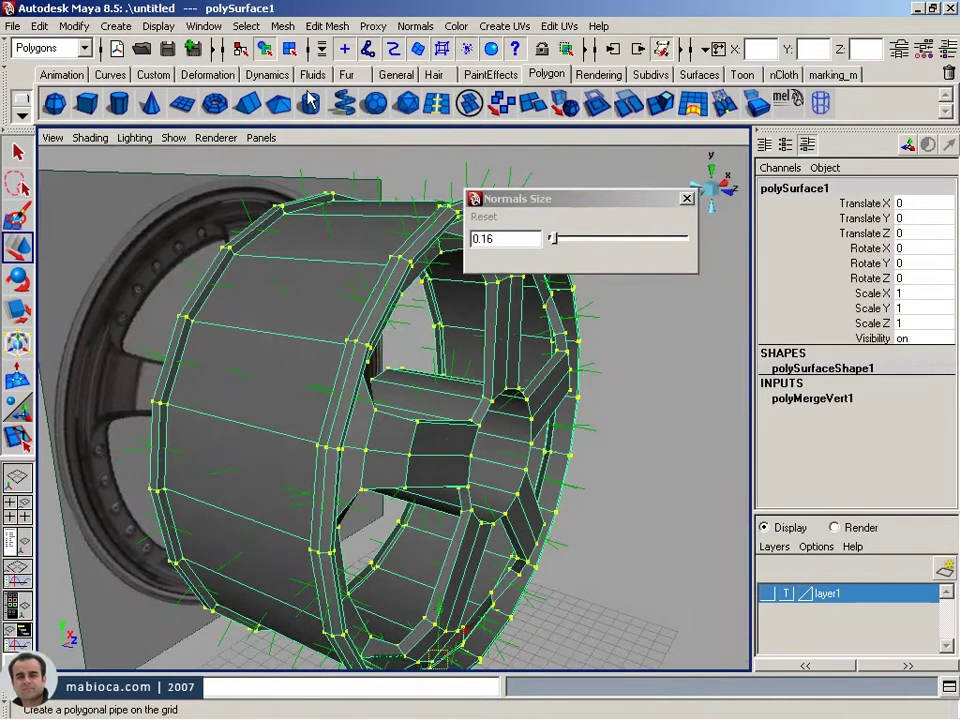
pyautogui.moveTo(300, 380)
pyautogui.keyDown('alt'); pyautogui.mouseDown()
pyautogui.moveTo(390, 432)
pyautogui.moveTo(381, 412)
pyautogui.mouseUp(); pyautogui.keyUp('alt')
pyautogui.scroll(3, 390, 432)
pyautogui.scroll(-2, 381, 412)
pyautogui.moveTo(383, 186)
pyautogui.keyDown('alt'); pyautogui.mouseDown()
pyautogui.moveTo(356, 216)
pyautogui.moveTo(453, 328)
pyautogui.mouseUp(); pyautogui.keyUp('alt')
# - Conform the wheel's normals, then hide the face normal display
pyautogui.click(688, 199)
pyautogui.click(415, 26)
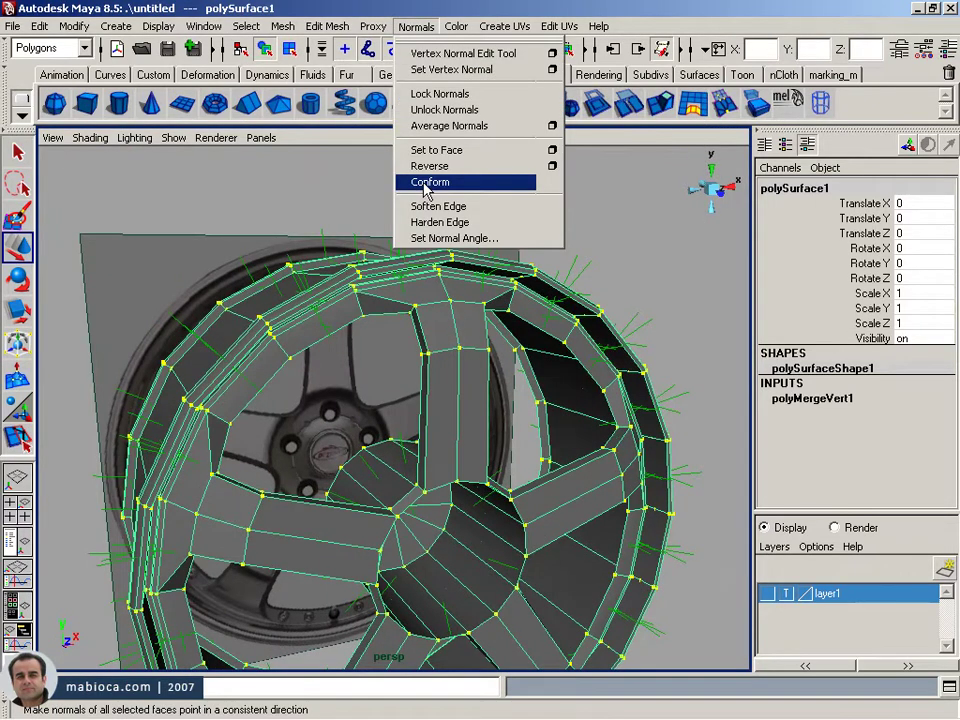
pyautogui.click(428, 182)
pyautogui.moveTo(437, 369)
pyautogui.keyDown('alt'); pyautogui.mouseDown()
pyautogui.moveTo(369, 407)
pyautogui.moveTo(403, 272)
pyautogui.mouseUp(); pyautogui.keyUp('alt')
pyautogui.click(403, 272)
pyautogui.click(158, 26)
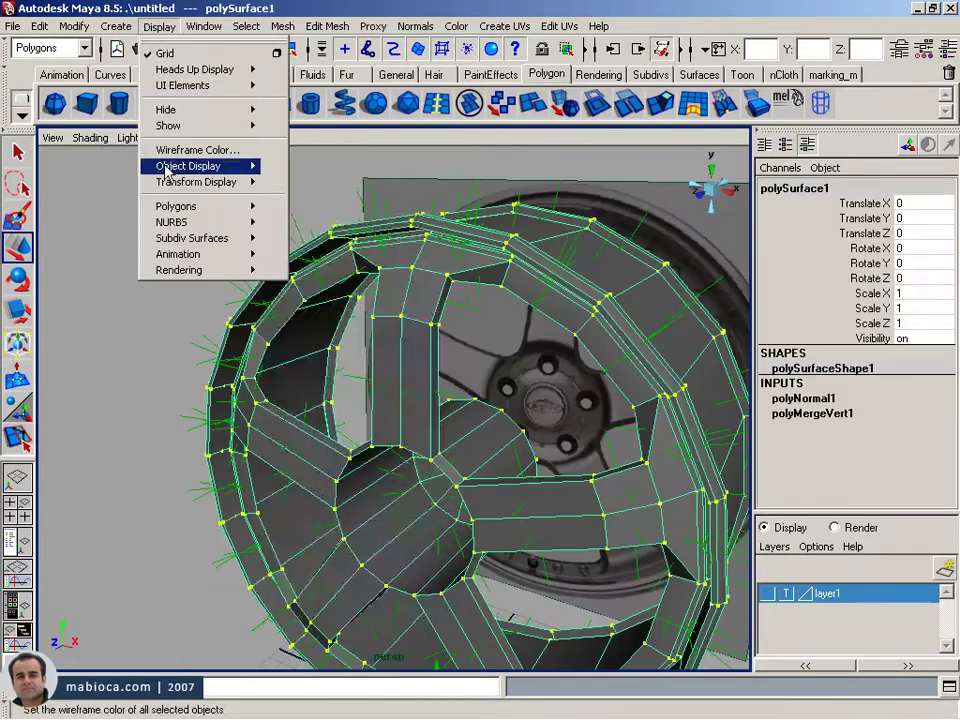
pyautogui.click(310, 328)
pyautogui.moveTo(310, 328)
pyautogui.keyDown('alt'); pyautogui.mouseDown()
pyautogui.moveTo(429, 317)
pyautogui.moveTo(555, 209)
pyautogui.moveTo(358, 384)
pyautogui.mouseUp(); pyautogui.keyUp('alt')
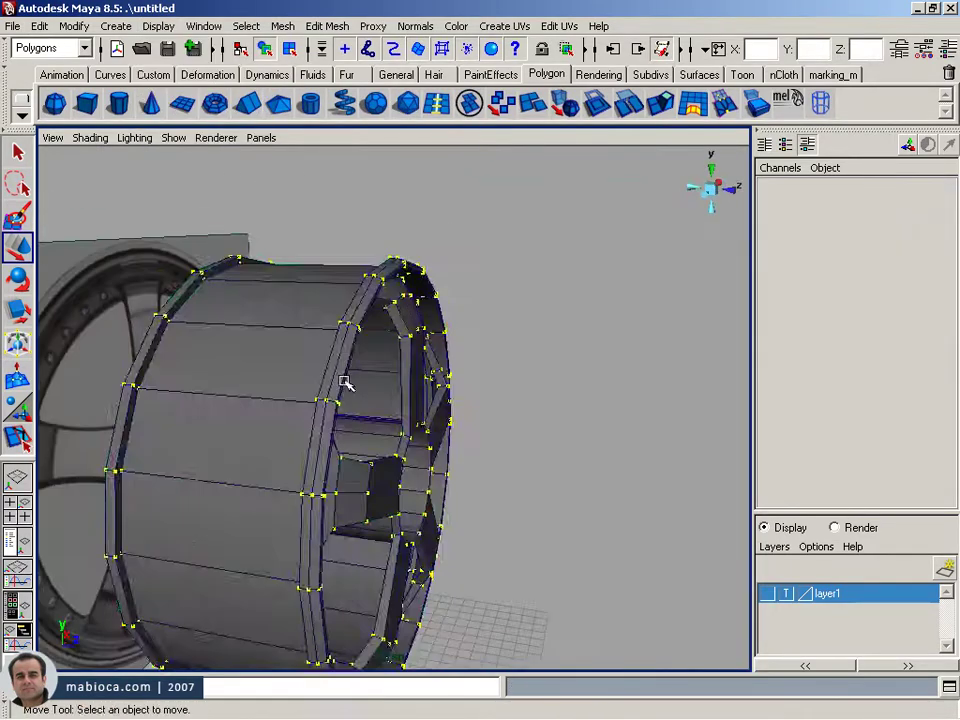
pyautogui.click(358, 384)
# - Save the scene as wheel_01.mb
pyautogui.click(505, 274)
pyautogui.hotkey('ctrl', 's')
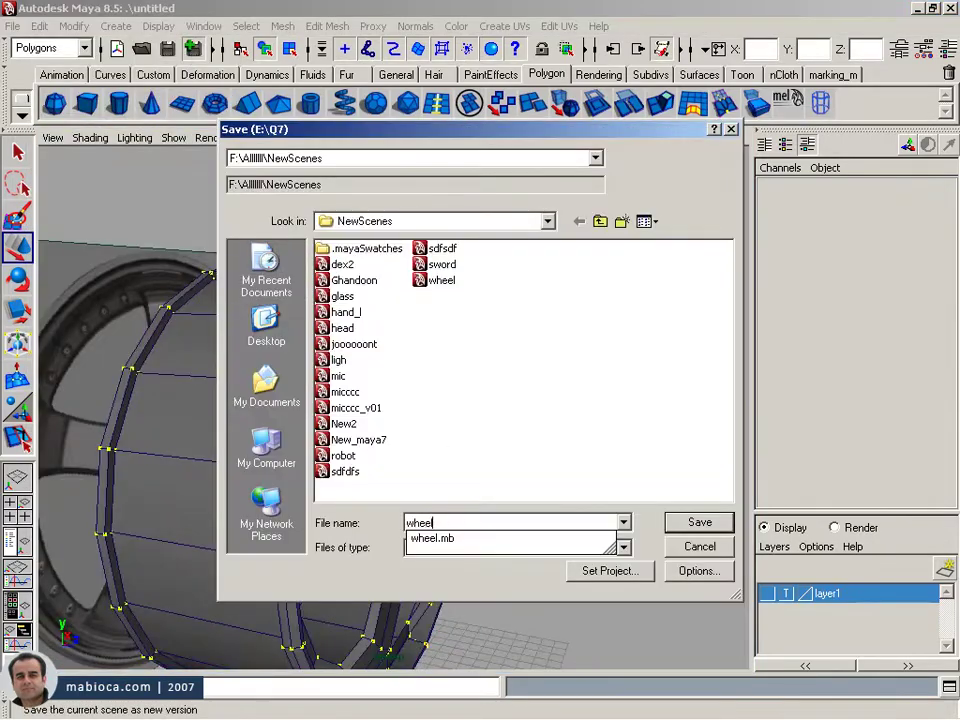
pyautogui.write('_01')
pyautogui.press('Return')
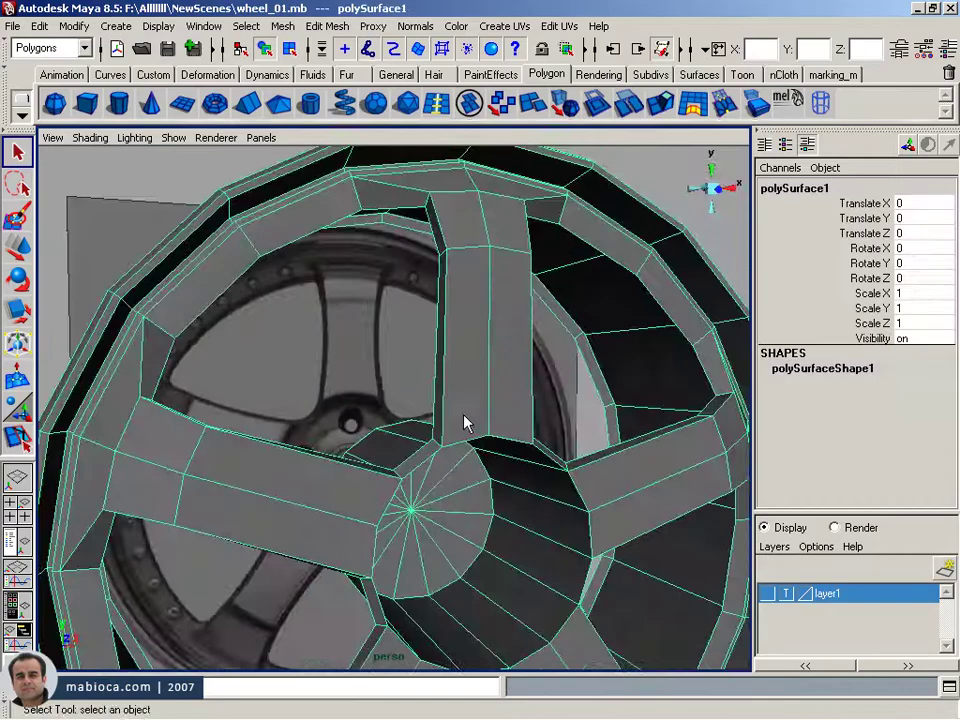
# - Scale the first spoke's vertices in front view to taper it like the reference
pyautogui.keyDown('alt'); pyautogui.moveTo(465, 420); pyautogui.dragTo(279, 443, button='middle'); pyautogui.keyUp('alt')
pyautogui.press('space')
pyautogui.moveTo(471, 214)
pyautogui.keyDown('alt'); pyautogui.mouseDown()
pyautogui.moveTo(283, 433)
pyautogui.moveTo(536, 381)
pyautogui.moveTo(396, 519)
pyautogui.mouseUp(); pyautogui.keyUp('alt')
pyautogui.press('r')
pyautogui.press('space')
pyautogui.press('space')
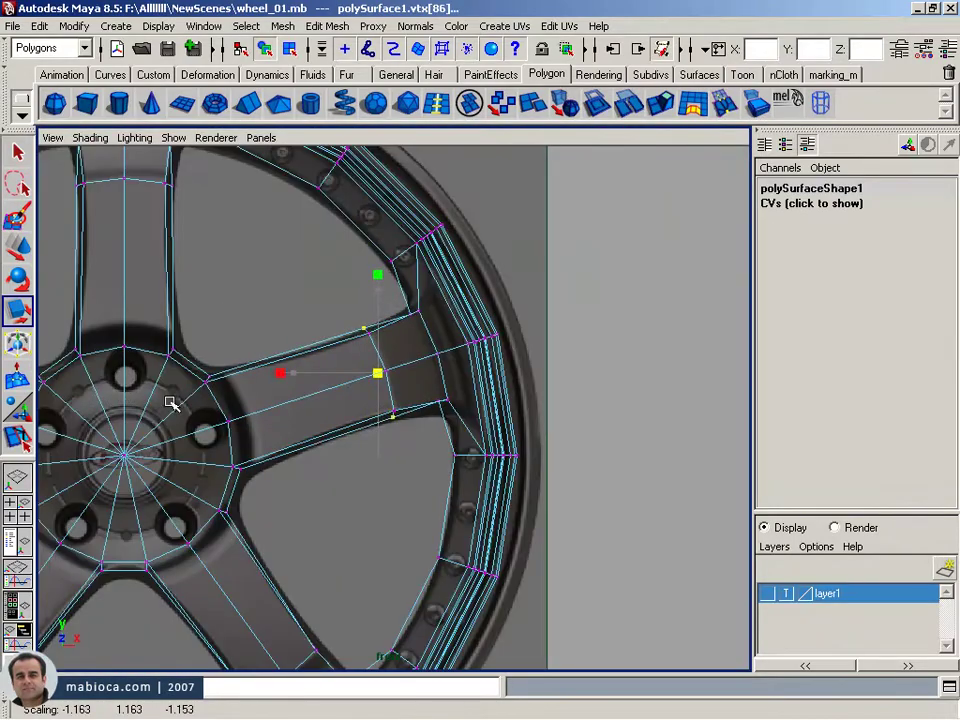
pyautogui.press('space')
pyautogui.keyDown('alt'); pyautogui.moveTo(236, 465); pyautogui.dragTo(379, 525); pyautogui.keyUp('alt')
pyautogui.press('space')
pyautogui.press('space')
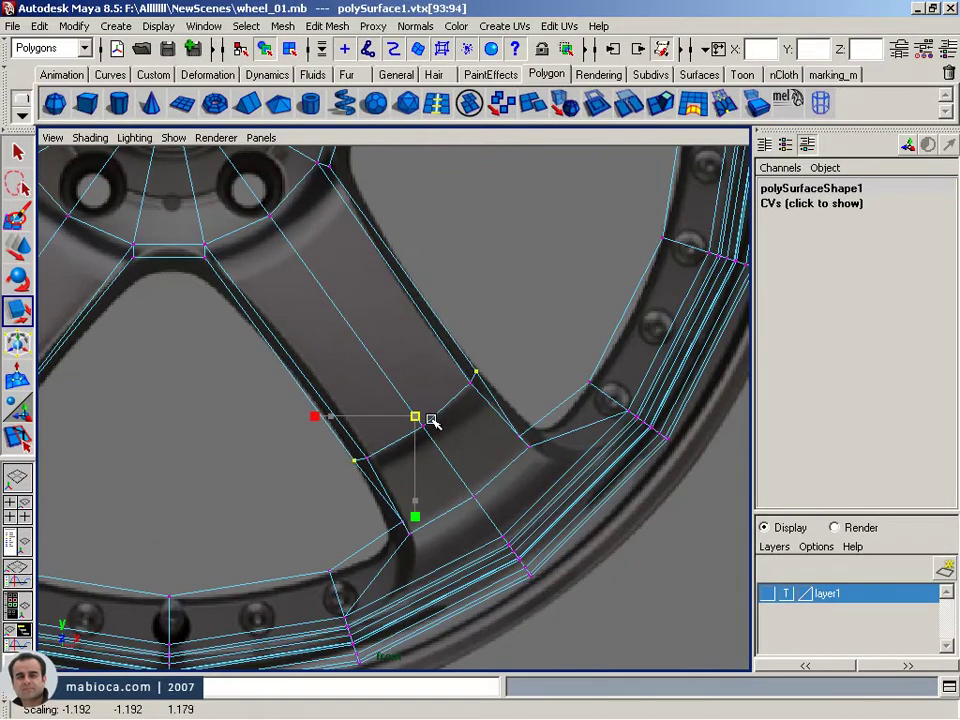
pyautogui.press('space')
# - Taper the remaining spokes, including the top vertical and diagonal ones, the same way
pyautogui.press('space')
pyautogui.keyDown('alt'); pyautogui.moveTo(429, 634); pyautogui.dragTo(336, 561); pyautogui.keyUp('alt')
pyautogui.press('space')
pyautogui.press('space')
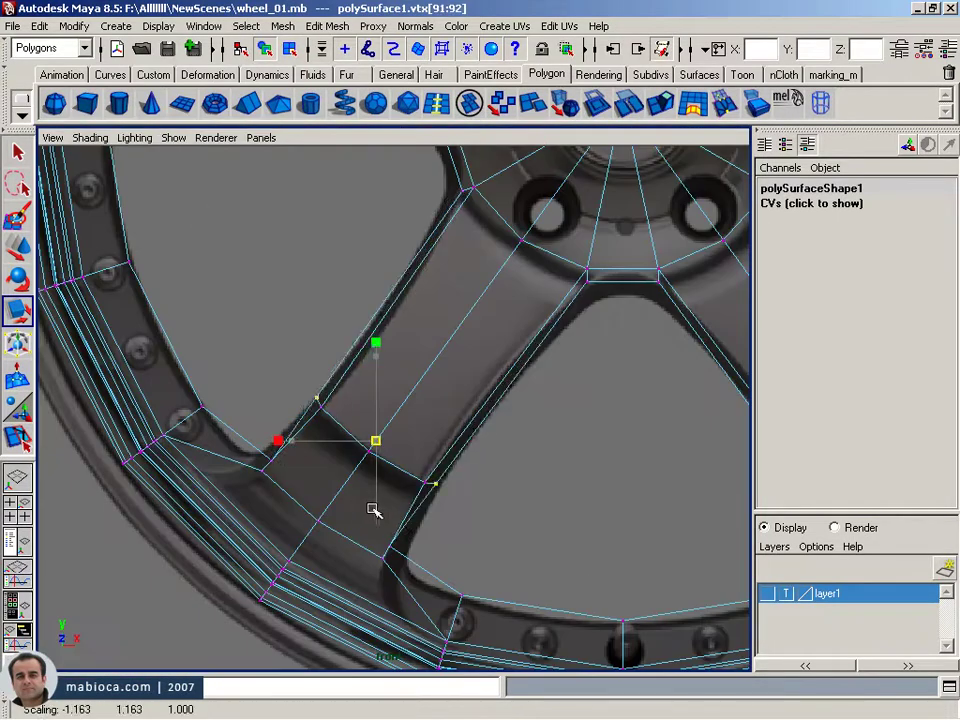
pyautogui.press('space')
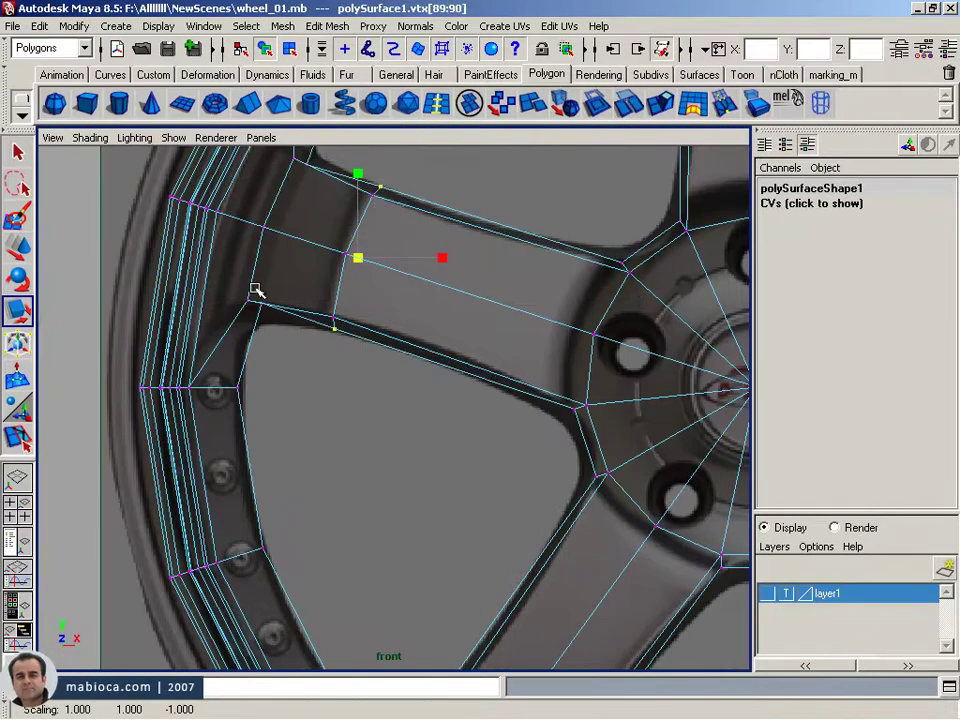
pyautogui.keyDown('alt'); pyautogui.moveTo(343, 330); pyautogui.dragTo(311, 528, button='middle'); pyautogui.keyUp('alt')
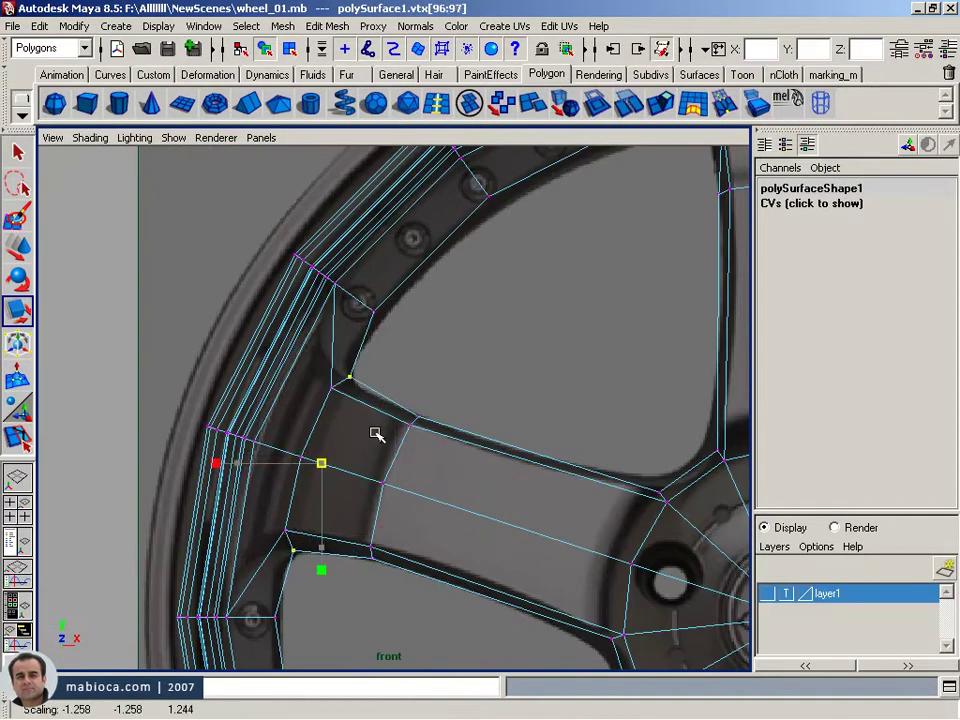
pyautogui.keyDown('alt'); pyautogui.moveTo(375, 433); pyautogui.dragTo(383, 302, button='middle'); pyautogui.keyUp('alt')
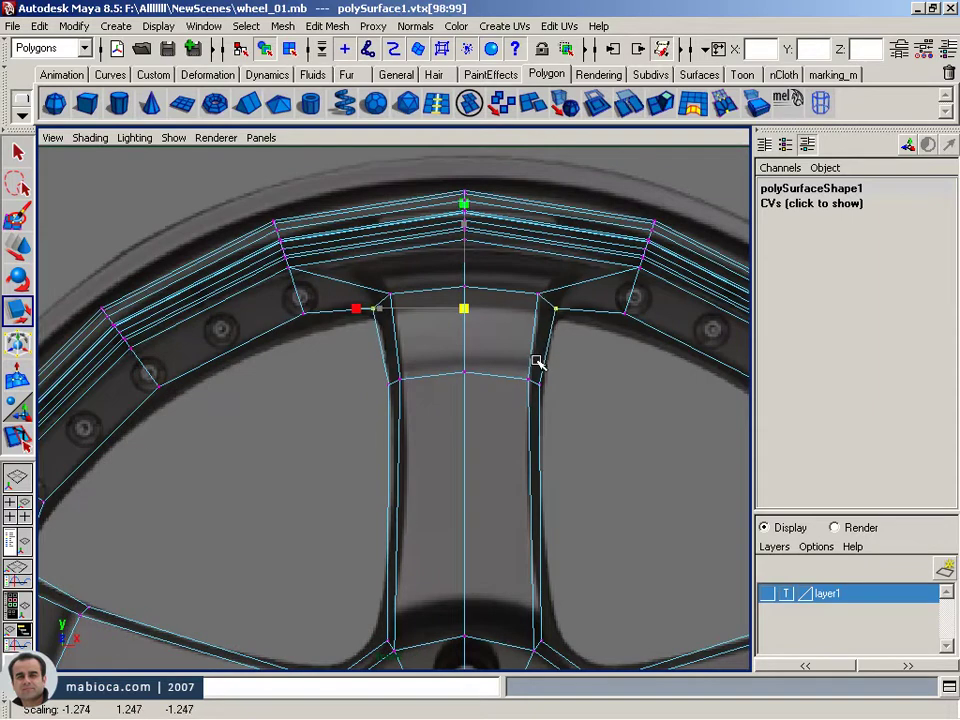
pyautogui.press('f')
pyautogui.keyDown('alt'); pyautogui.moveTo(352, 431); pyautogui.dragTo(494, 429, button='middle'); pyautogui.keyUp('alt')
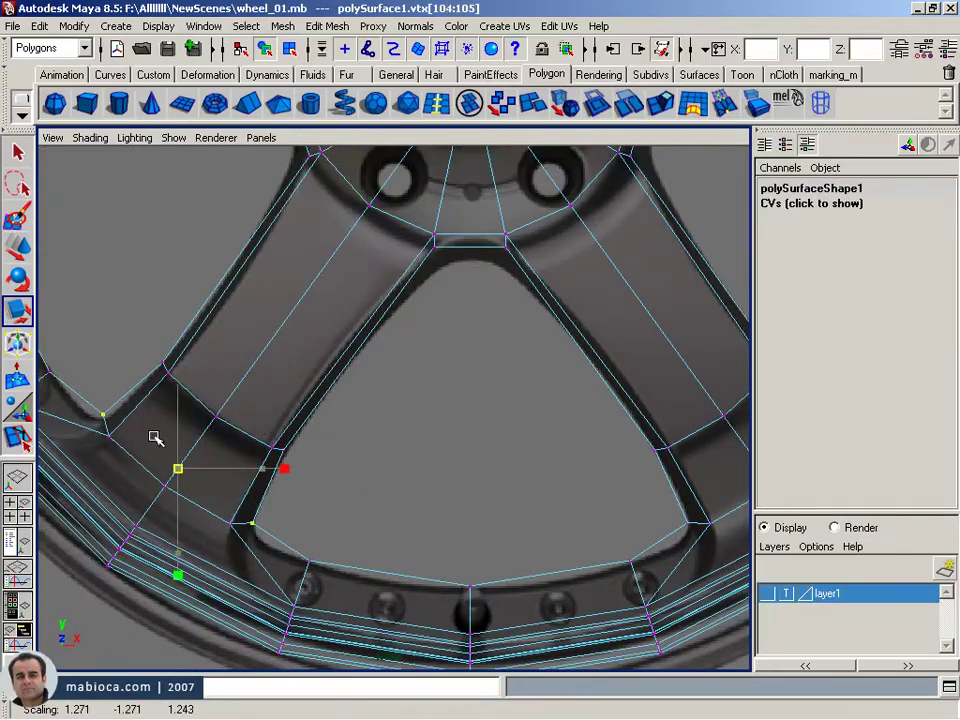
pyautogui.keyDown('alt'); pyautogui.moveTo(155, 438); pyautogui.dragTo(263, 437, button='right'); pyautogui.keyUp('alt')
pyautogui.moveTo(263, 437)
pyautogui.keyDown('alt'); pyautogui.mouseDown()
pyautogui.moveTo(349, 317)
pyautogui.moveTo(418, 401)
pyautogui.moveTo(422, 486)
pyautogui.mouseUp(); pyautogui.keyUp('alt')
pyautogui.press('space')
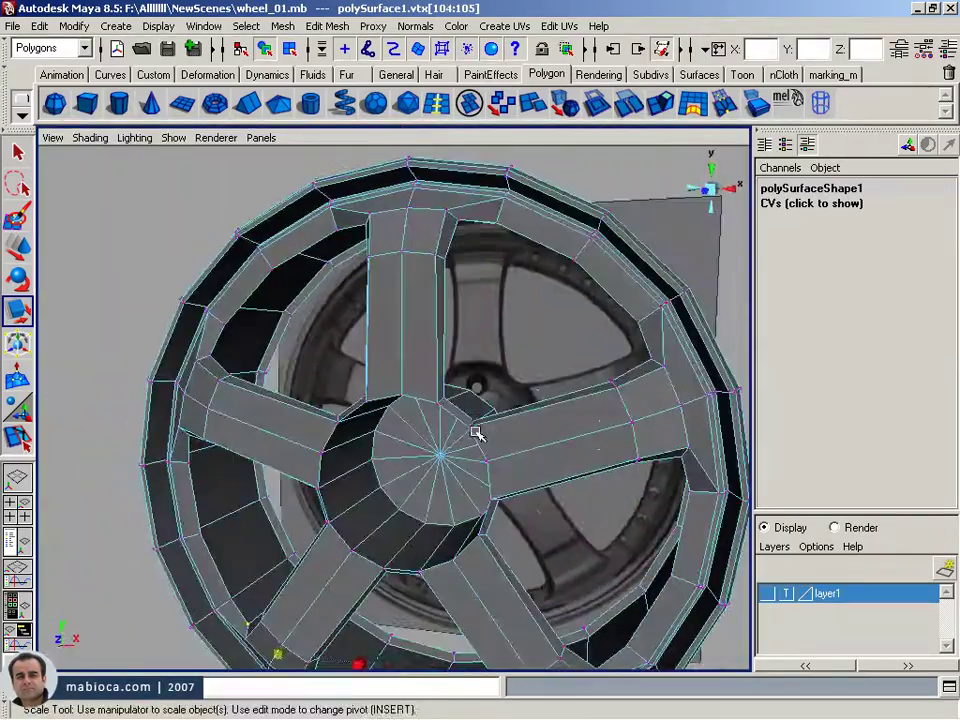
pyautogui.moveTo(413, 441); pyautogui.dragTo(478, 585)
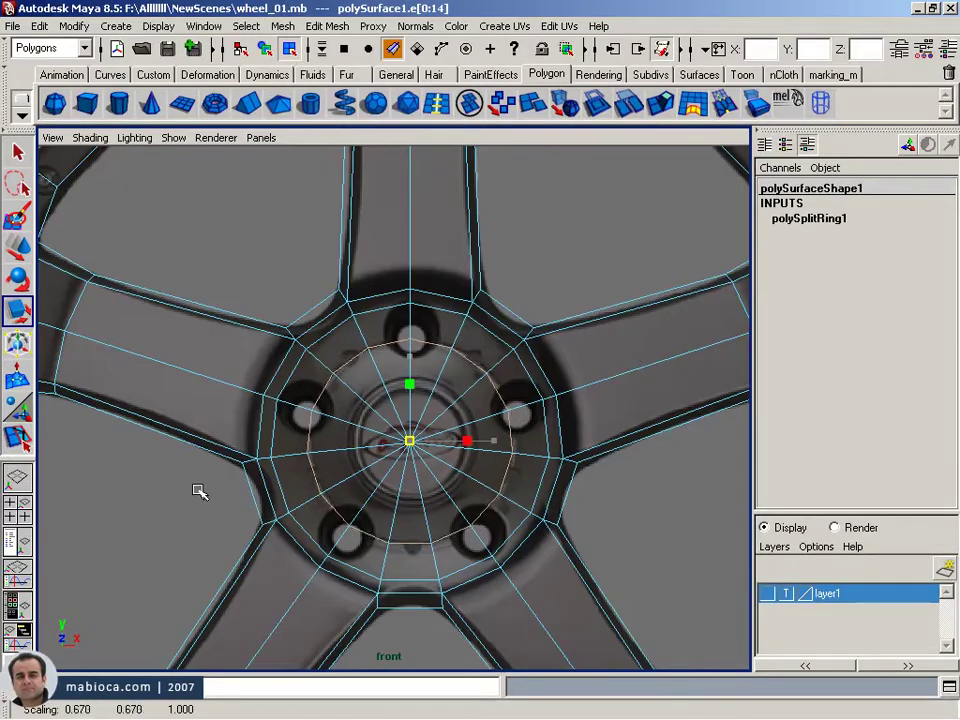
# - Insert an edge loop around the hub
pyautogui.press('space')
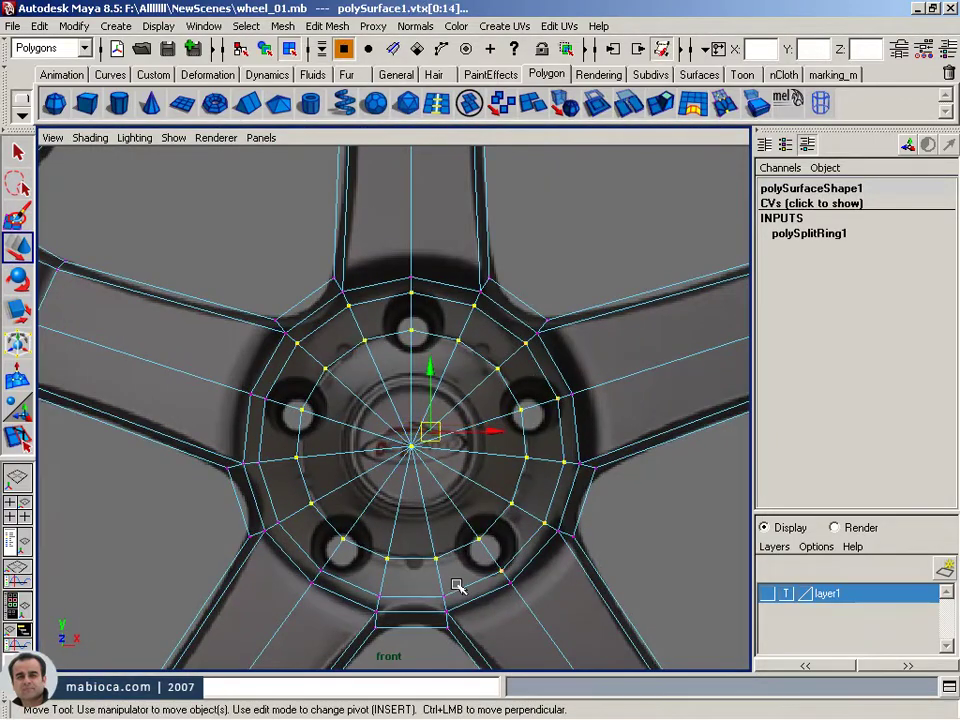
pyautogui.moveTo(563, 373)
pyautogui.keyDown('alt'); pyautogui.mouseDown()
pyautogui.moveTo(304, 349)
pyautogui.moveTo(240, 333)
pyautogui.moveTo(339, 388)
pyautogui.moveTo(377, 259)
pyautogui.moveTo(231, 347)
pyautogui.moveTo(361, 271)
pyautogui.moveTo(452, 373)
pyautogui.moveTo(471, 336)
pyautogui.moveTo(450, 407)
pyautogui.mouseUp(); pyautogui.keyUp('alt')
pyautogui.scroll(5, 240, 333)
pyautogui.click(245, 307)
pyautogui.press('w')
# - Insert another edge loop near the hub edge and slide it into position
pyautogui.scroll(3, 497, 490)
pyautogui.press('g')
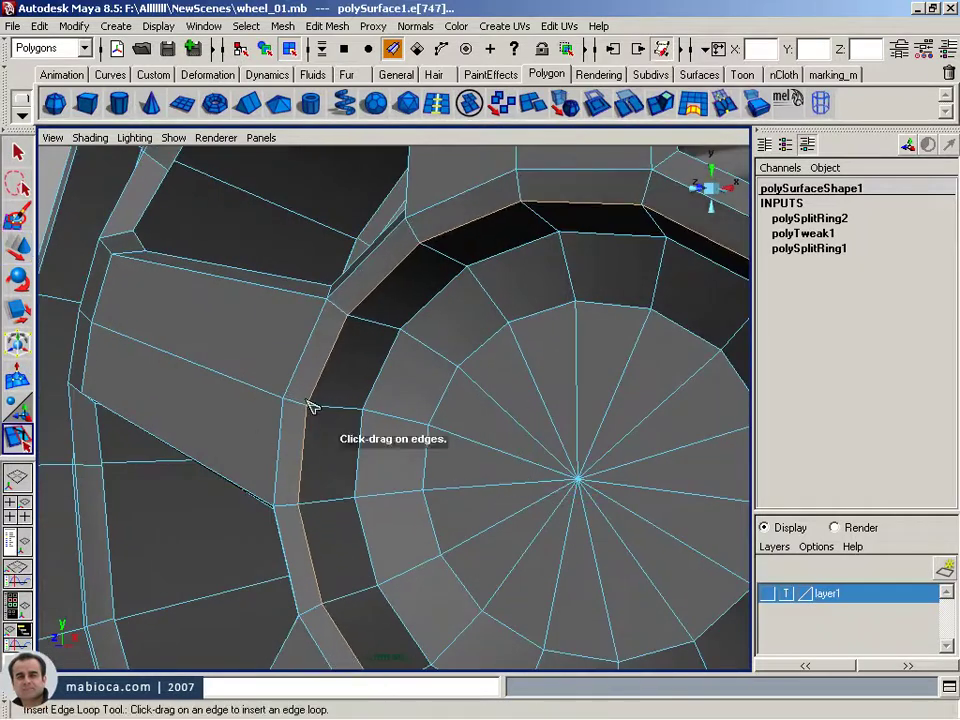
pyautogui.click(327, 413)
pyautogui.keyDown('alt'); pyautogui.moveTo(327, 413); pyautogui.dragTo(321, 377); pyautogui.keyUp('alt')
pyautogui.press('w')
# - Inspect the rim edge up close with the Move tool, returning to a front hub view
pyautogui.click(313, 26)
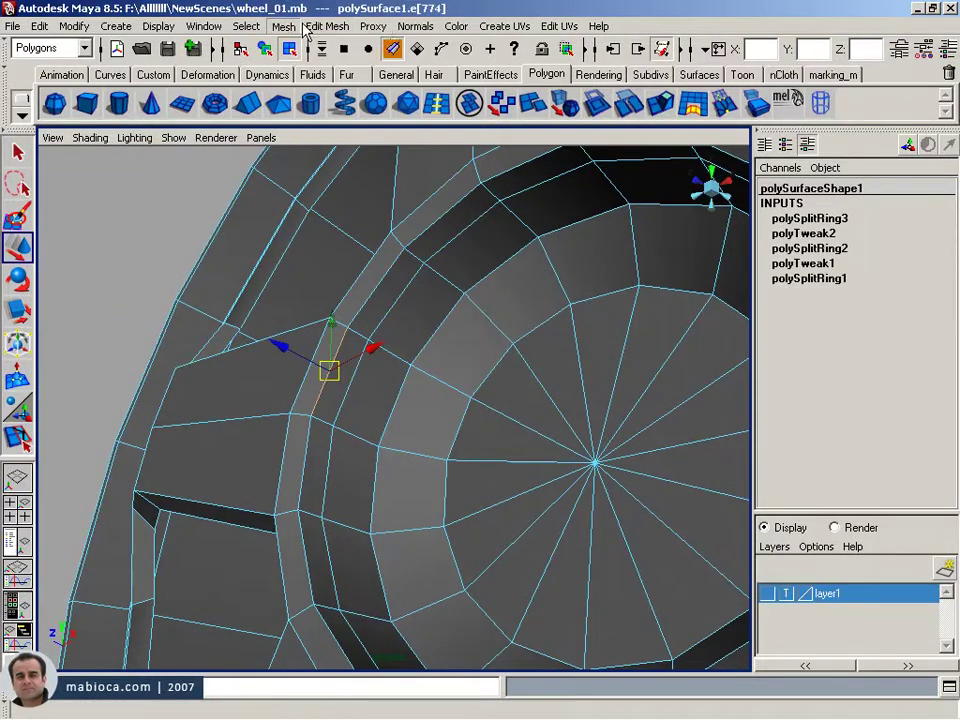
pyautogui.keyDown('alt'); pyautogui.moveTo(407, 357); pyautogui.dragTo(514, 375); pyautogui.keyUp('alt')
pyautogui.keyDown('alt'); pyautogui.moveTo(514, 375); pyautogui.dragTo(528, 309, button='right'); pyautogui.keyUp('alt')
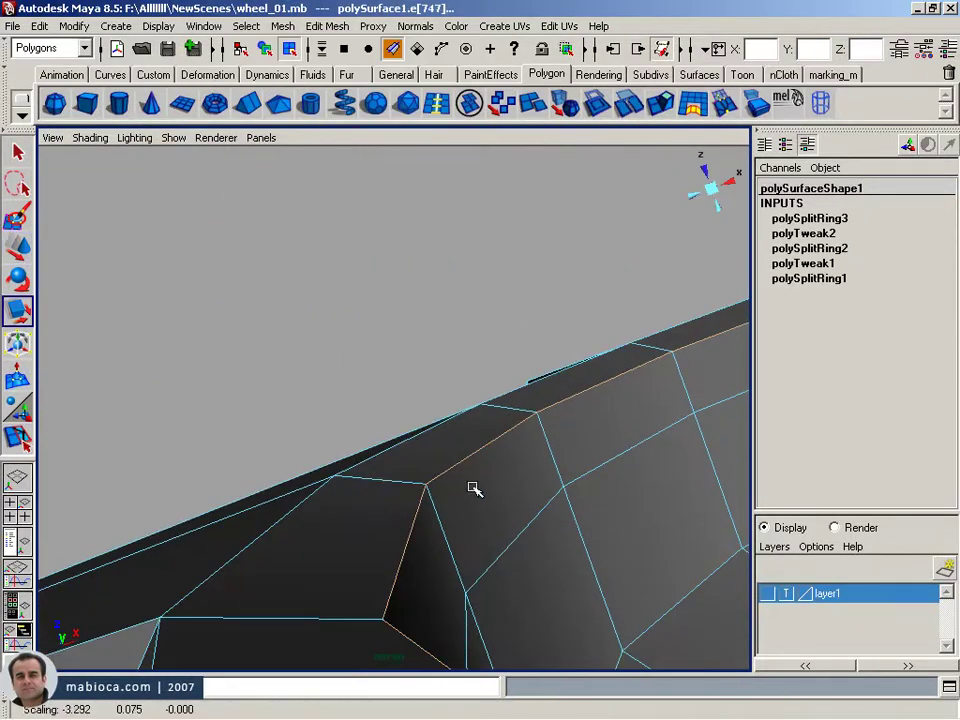
pyautogui.moveTo(516, 507)
pyautogui.keyDown('alt'); pyautogui.mouseDown()
pyautogui.moveTo(454, 418)
pyautogui.moveTo(656, 317)
pyautogui.mouseUp(); pyautogui.keyUp('alt')
pyautogui.press('w')
pyautogui.keyDown('alt'); pyautogui.moveTo(381, 421); pyautogui.dragTo(578, 427, button='right'); pyautogui.keyUp('alt')
pyautogui.press('w')
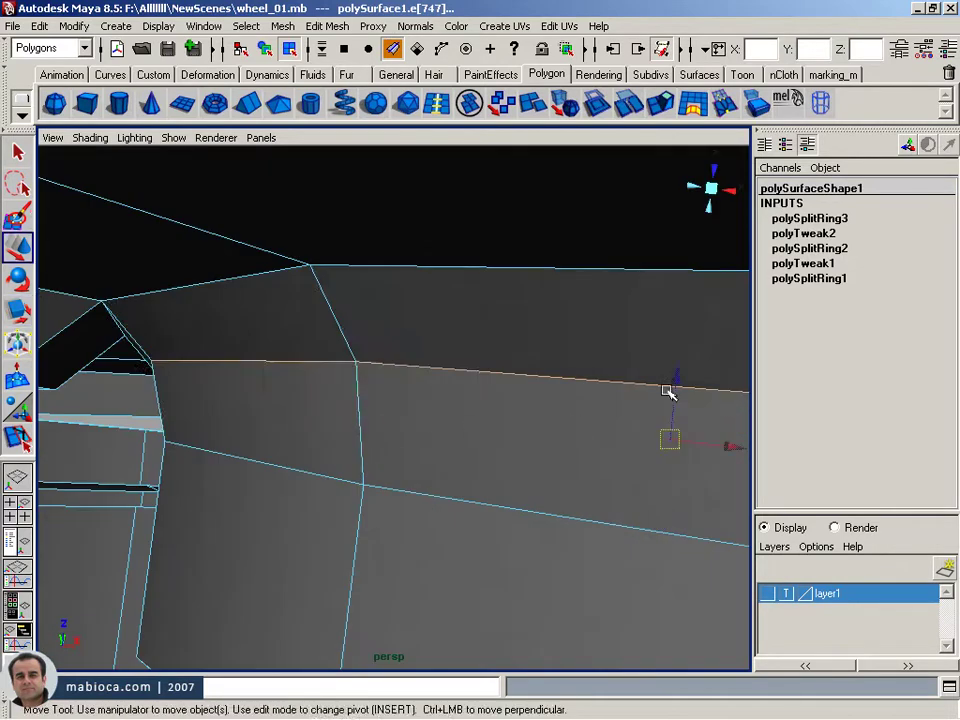
pyautogui.moveTo(676, 376)
pyautogui.keyDown('alt'); pyautogui.mouseDown()
pyautogui.moveTo(193, 221)
pyautogui.moveTo(467, 354)
pyautogui.mouseUp(); pyautogui.keyUp('alt')
pyautogui.moveTo(467, 354)
pyautogui.keyDown('alt'); pyautogui.mouseDown(button='right')
pyautogui.moveTo(146, 360)
pyautogui.moveTo(626, 516)
pyautogui.mouseUp(button='right'); pyautogui.keyUp('alt')
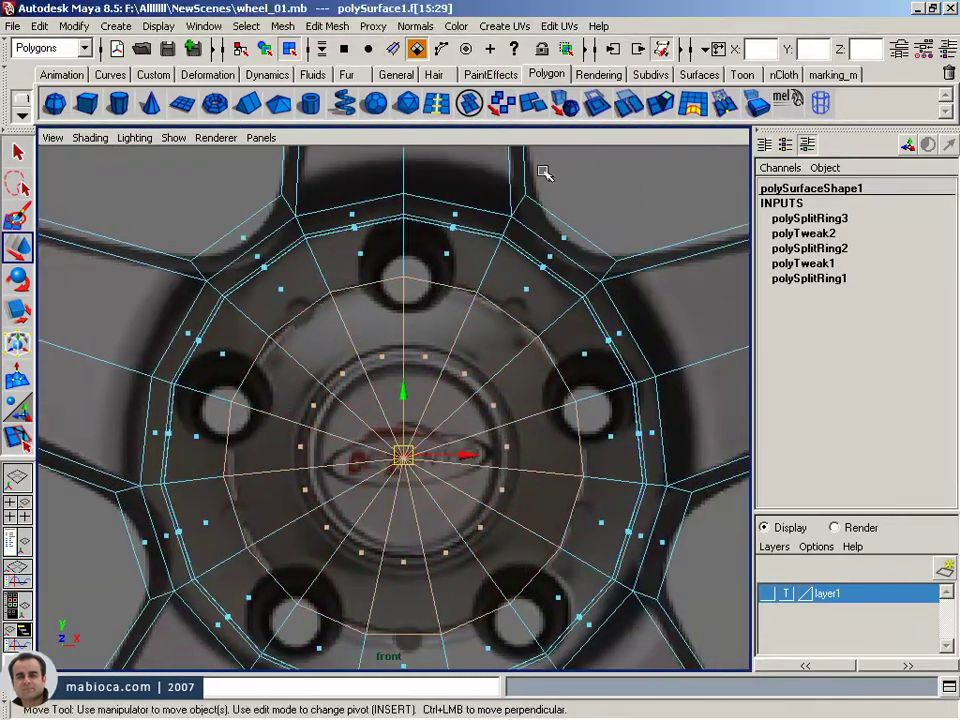
# - Extrude the hub's central ring of faces twice
pyautogui.hotkey('ctrl', 'e')
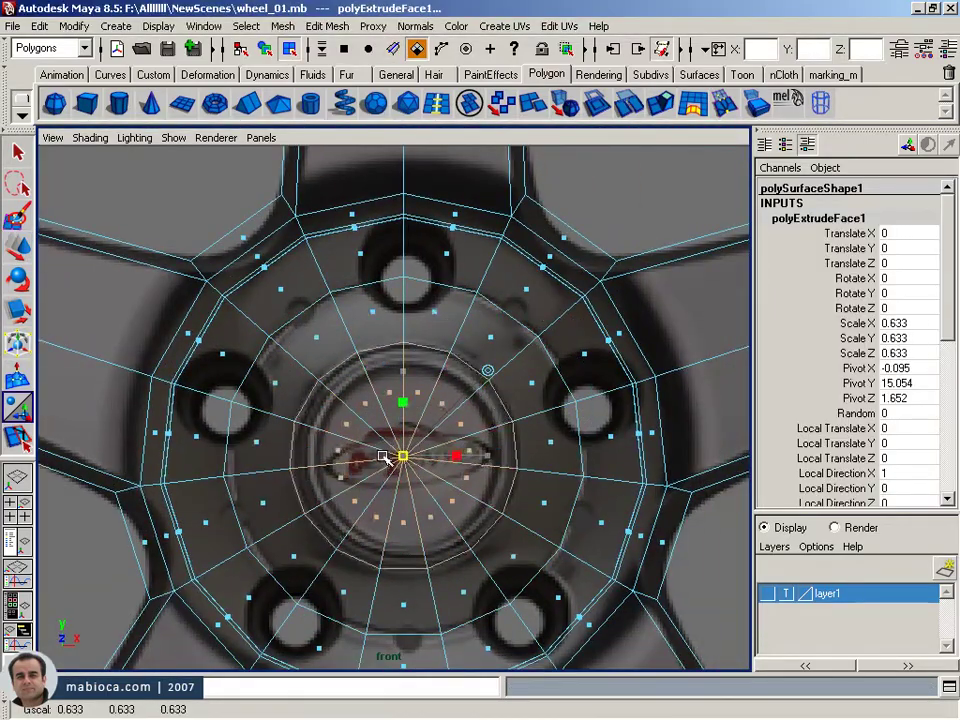
pyautogui.press('space')
pyautogui.press('space')
pyautogui.hotkey('ctrl', 'e')
pyautogui.moveTo(454, 489)
pyautogui.keyDown('alt'); pyautogui.mouseDown()
pyautogui.moveTo(470, 430)
pyautogui.moveTo(476, 476)
pyautogui.mouseUp(); pyautogui.keyUp('alt')
pyautogui.keyDown('alt'); pyautogui.moveTo(476, 476); pyautogui.dragTo(560, 470, button='right'); pyautogui.keyUp('alt')
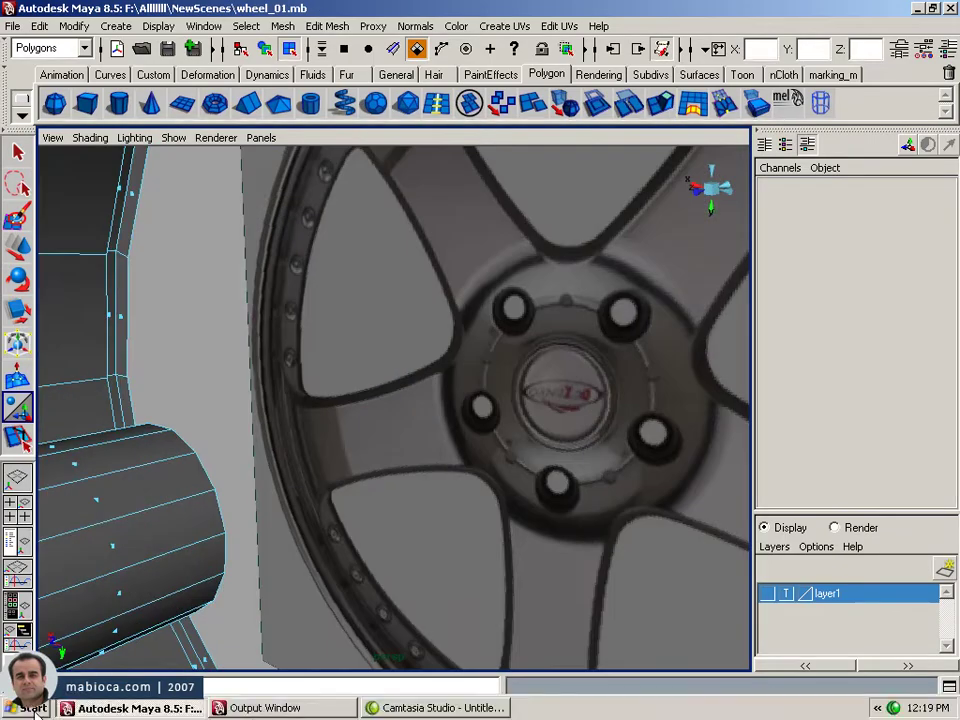
# - Open the wheel reference image from E:\Q7\sourceimages in FCheck
pyautogui.press('super+r')
pyautogui.write('E:')
pyautogui.press('Return')
pyautogui.doubleClick(628, 122)
pyautogui.doubleClick(484, 193)
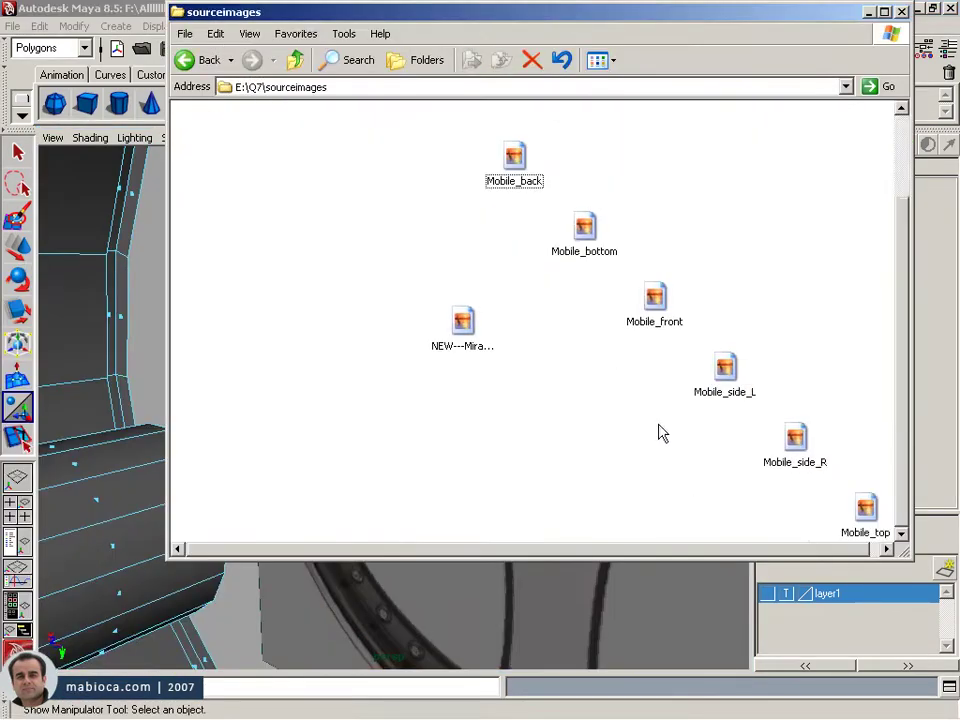
pyautogui.scroll(2, 660, 435)
pyautogui.rightClick(205, 117)
pyautogui.click(228, 128)
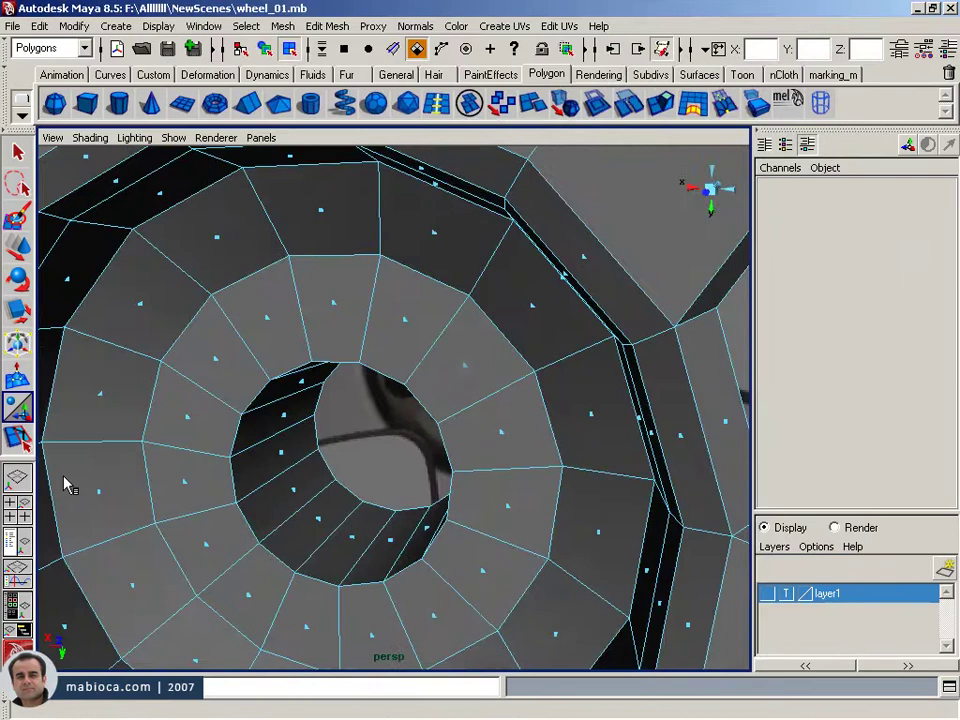
# - Insert an edge loop around the hub's centre hole and compare it with the reference image
pyautogui.click(69, 410)
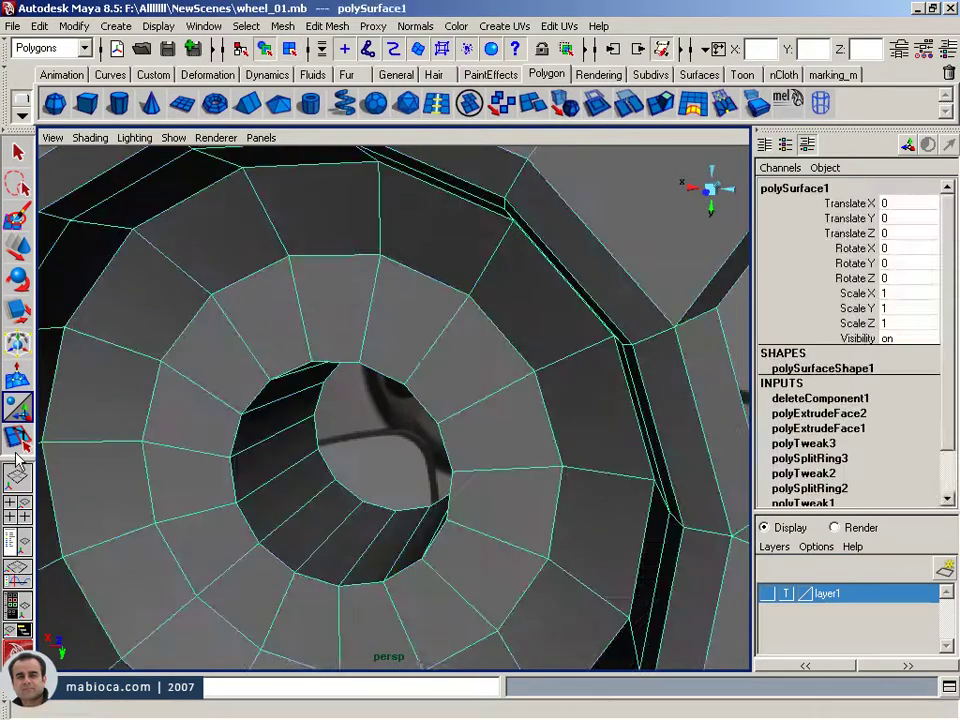
pyautogui.moveTo(358, 349); pyautogui.dragTo(358, 349)
pyautogui.press('space')
pyautogui.press('space')
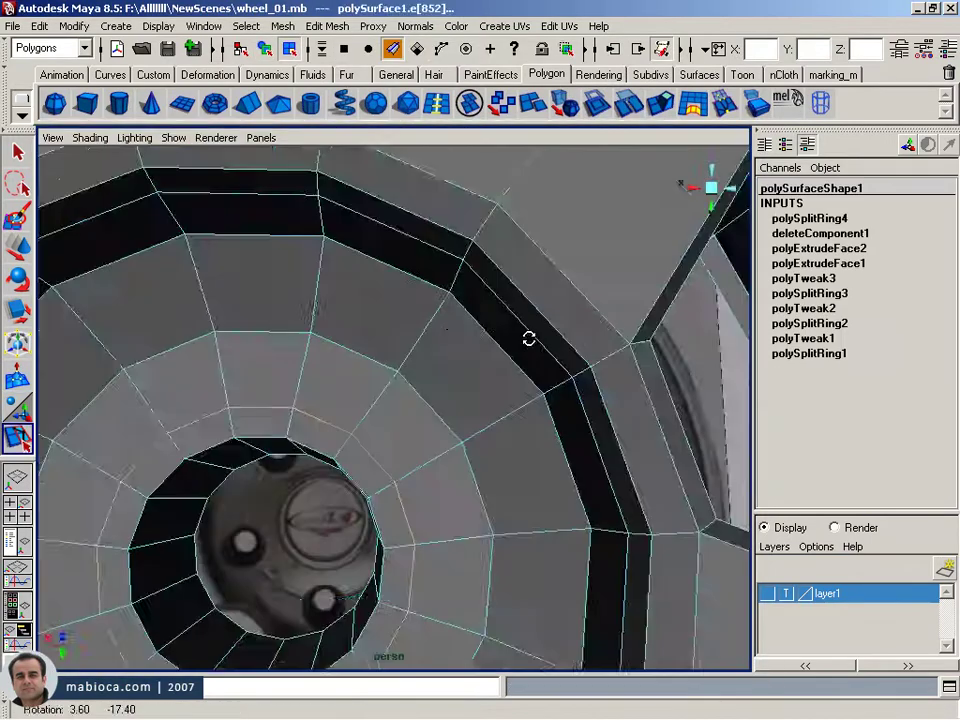
pyautogui.press('w')
pyautogui.hotkey('alt', 'Tab')
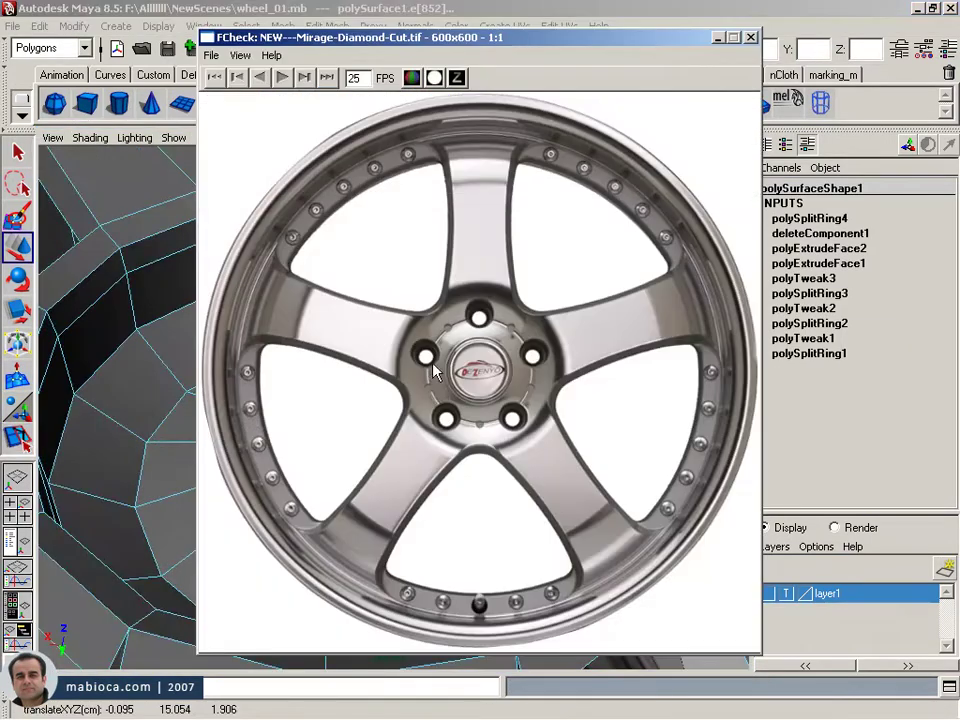
pyautogui.hotkey('alt', 'Tab')
# - Add an edge loop inside the centre hole and slide it along the hole's depth
pyautogui.moveTo(190, 430); pyautogui.dragTo(190, 430)
pyautogui.keyDown('alt'); pyautogui.moveTo(332, 446); pyautogui.dragTo(262, 452); pyautogui.keyUp('alt')
pyautogui.hotkey('alt', 'Tab')
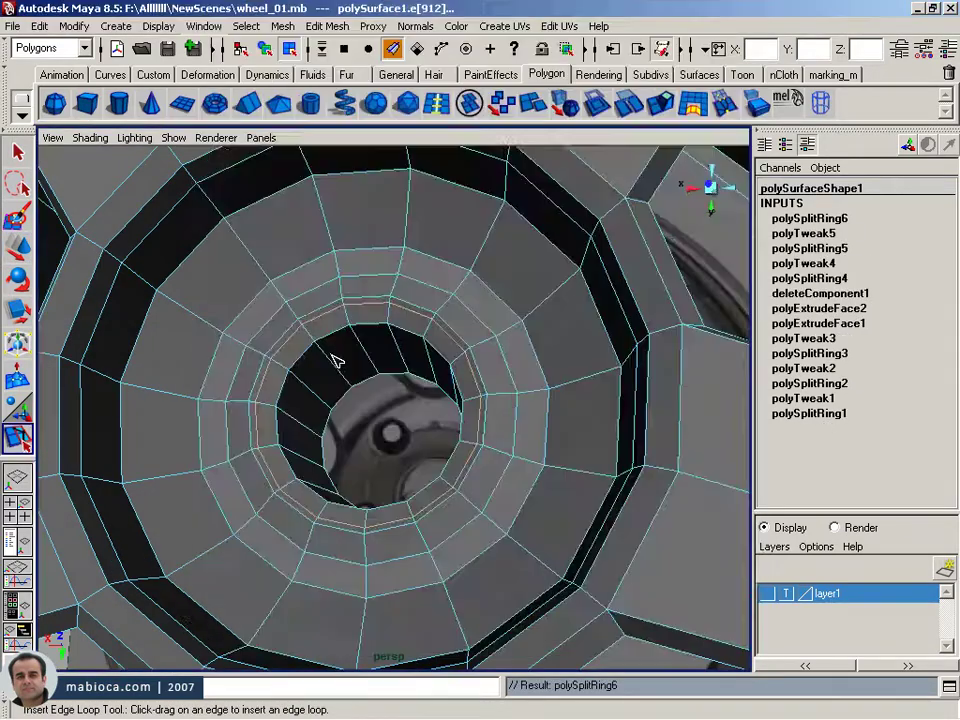
pyautogui.hotkey('alt', 'Tab')
pyautogui.press('w')
pyautogui.keyDown('alt'); pyautogui.moveTo(229, 407); pyautogui.dragTo(400, 381); pyautogui.keyUp('alt')
pyautogui.keyDown('alt'); pyautogui.moveTo(400, 381); pyautogui.dragTo(270, 458, button='right'); pyautogui.keyUp('alt')
pyautogui.keyDown('alt'); pyautogui.moveTo(270, 458); pyautogui.dragTo(221, 441); pyautogui.keyUp('alt')
pyautogui.keyDown('alt'); pyautogui.moveTo(289, 466); pyautogui.dragTo(259, 484); pyautogui.keyUp('alt')
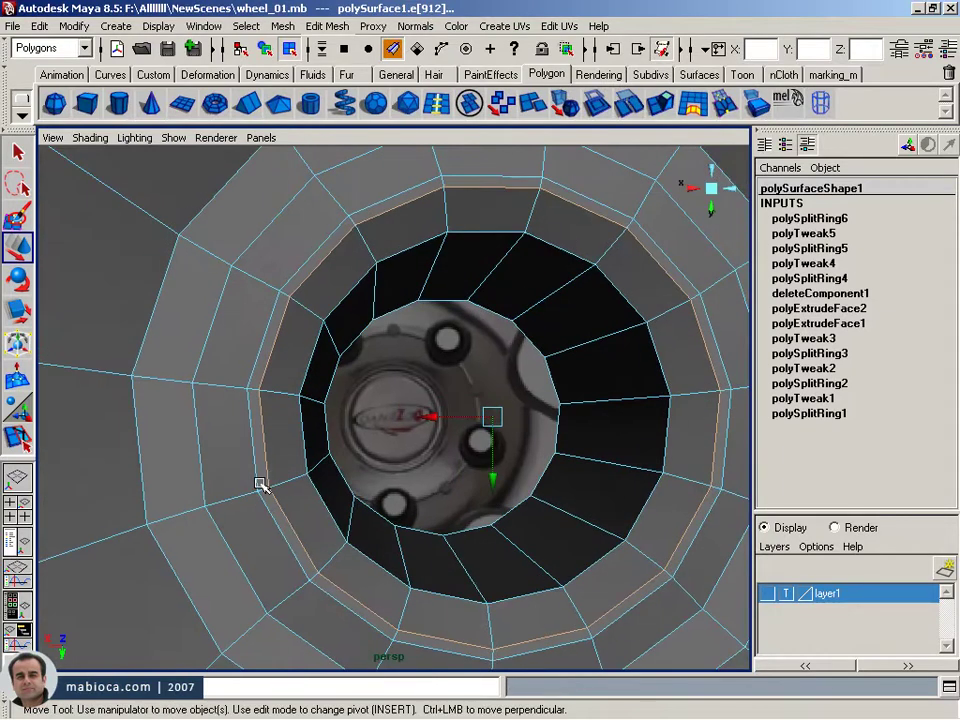
# - Insert an edge loop around the hole rim and check it against the reference
pyautogui.click(245, 395)
pyautogui.press('w')
pyautogui.moveTo(300, 420)
pyautogui.keyDown('alt'); pyautogui.mouseDown()
pyautogui.moveTo(480, 449)
pyautogui.moveTo(306, 474)
pyautogui.mouseUp(); pyautogui.keyUp('alt')
pyautogui.hotkey('alt', 'Tab')
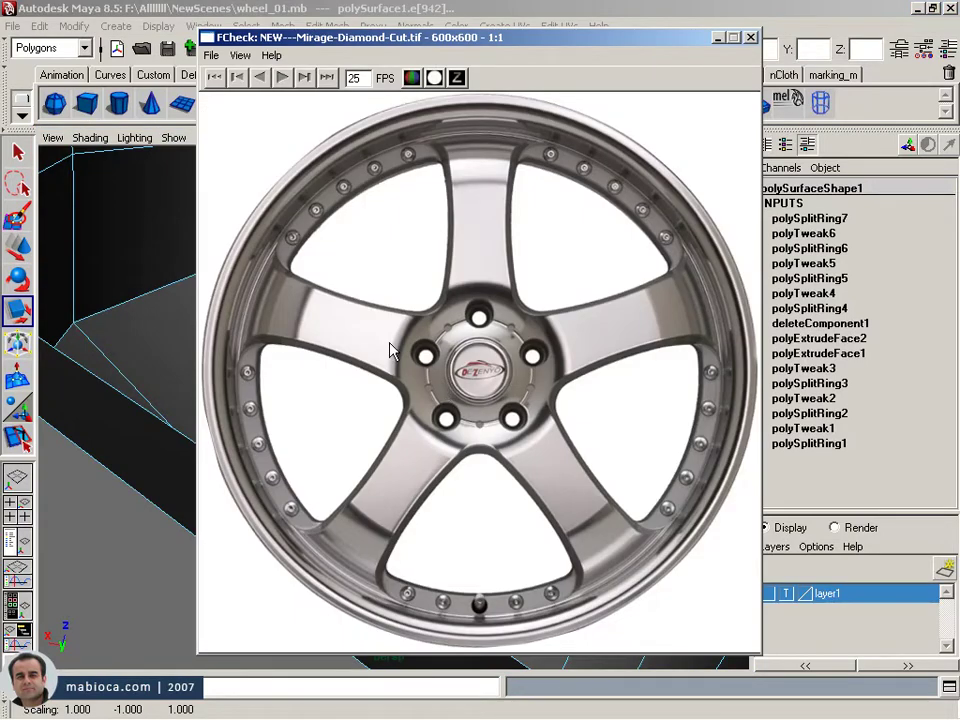
pyautogui.hotkey('alt', 'Tab')
pyautogui.moveTo(448, 471)
pyautogui.keyDown('alt'); pyautogui.mouseDown()
pyautogui.moveTo(379, 466)
pyautogui.moveTo(351, 444)
pyautogui.moveTo(501, 377)
pyautogui.moveTo(60, 392)
pyautogui.mouseUp(); pyautogui.keyUp('alt')
pyautogui.hotkey('alt', 'Tab')
# - Add an edge loop along the inner lip of the hub opening, ready for scaling
pyautogui.hotkey('alt', 'Tab')
pyautogui.click(18, 437)
pyautogui.hotkey('alt', 'Tab')
pyautogui.hotkey('alt', 'Tab')
pyautogui.keyDown('alt'); pyautogui.moveTo(250, 420); pyautogui.dragTo(313, 433); pyautogui.keyUp('alt')
pyautogui.hotkey('alt', 'Tab')
pyautogui.hotkey('alt', 'Tab')
pyautogui.hotkey('alt', 'Tab')
pyautogui.hotkey('alt', 'Tab')
pyautogui.keyDown('alt'); pyautogui.moveTo(377, 467); pyautogui.dragTo(257, 429); pyautogui.keyUp('alt')
pyautogui.press('space')
pyautogui.hotkey('alt', 'Tab')
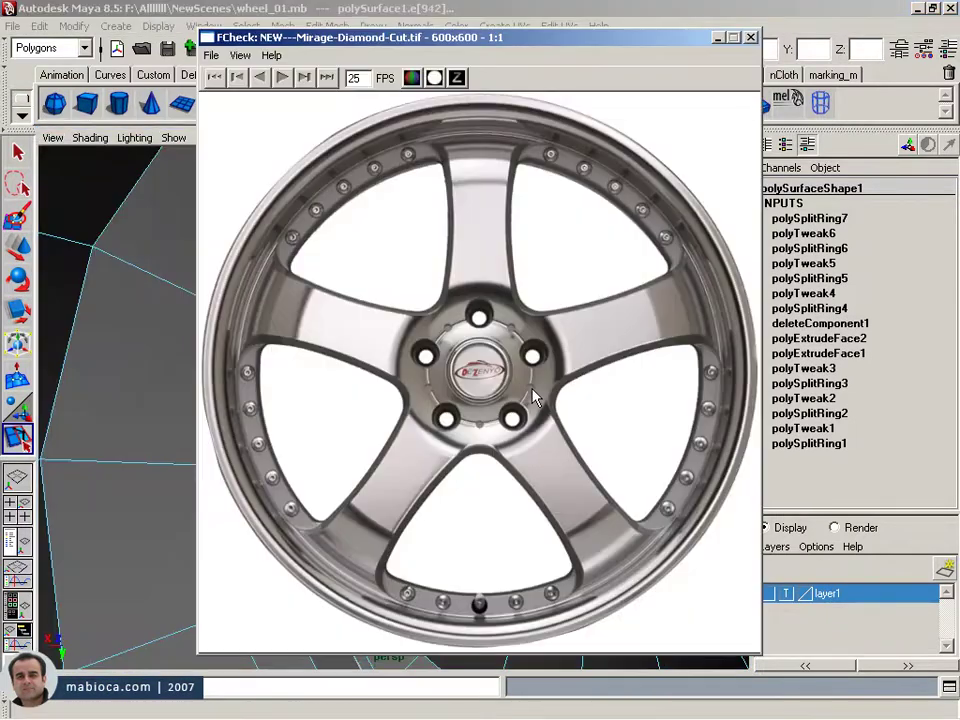
pyautogui.hotkey('alt', 'Tab')
pyautogui.press('r')
pyautogui.moveTo(381, 407)
pyautogui.keyDown('alt'); pyautogui.mouseDown()
pyautogui.moveTo(431, 495)
pyautogui.moveTo(354, 454)
pyautogui.moveTo(475, 472)
pyautogui.mouseUp(); pyautogui.keyUp('alt')
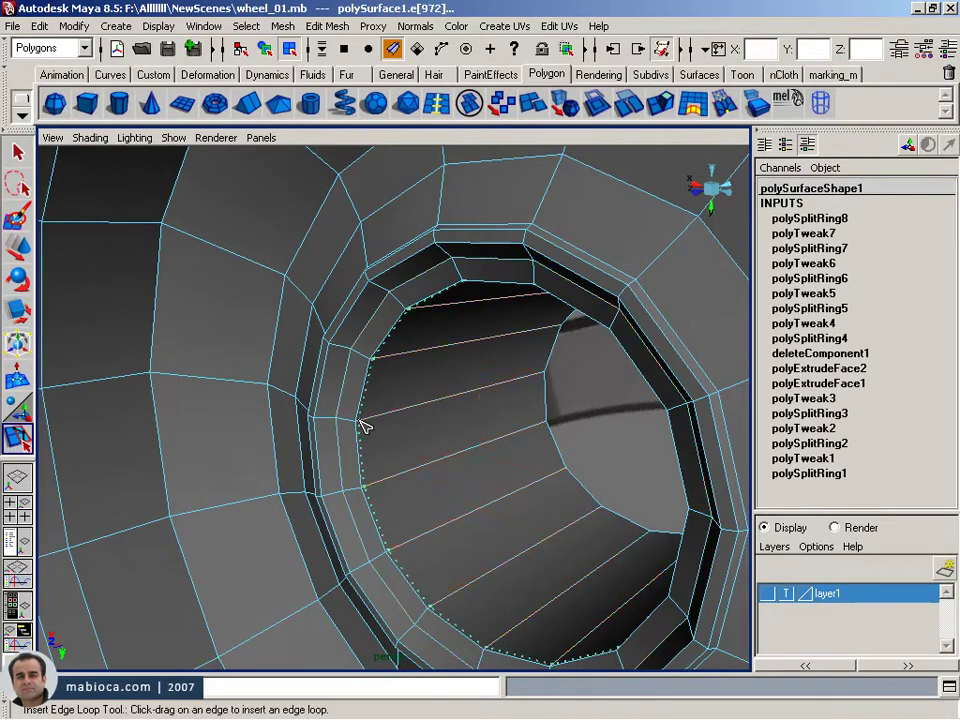
# - Insert edge loops inside the hole and in the hub's outer band
pyautogui.click(365, 427)
pyautogui.keyDown('alt'); pyautogui.moveTo(365, 427); pyautogui.dragTo(393, 378); pyautogui.keyUp('alt')
pyautogui.click(271, 333)
pyautogui.press('r')
pyautogui.keyDown('alt'); pyautogui.moveTo(275, 365); pyautogui.dragTo(356, 399); pyautogui.keyUp('alt')
pyautogui.keyDown('alt'); pyautogui.moveTo(590, 466); pyautogui.dragTo(422, 422); pyautogui.keyUp('alt')
pyautogui.hotkey('alt', 'Tab')
pyautogui.click(309, 8)
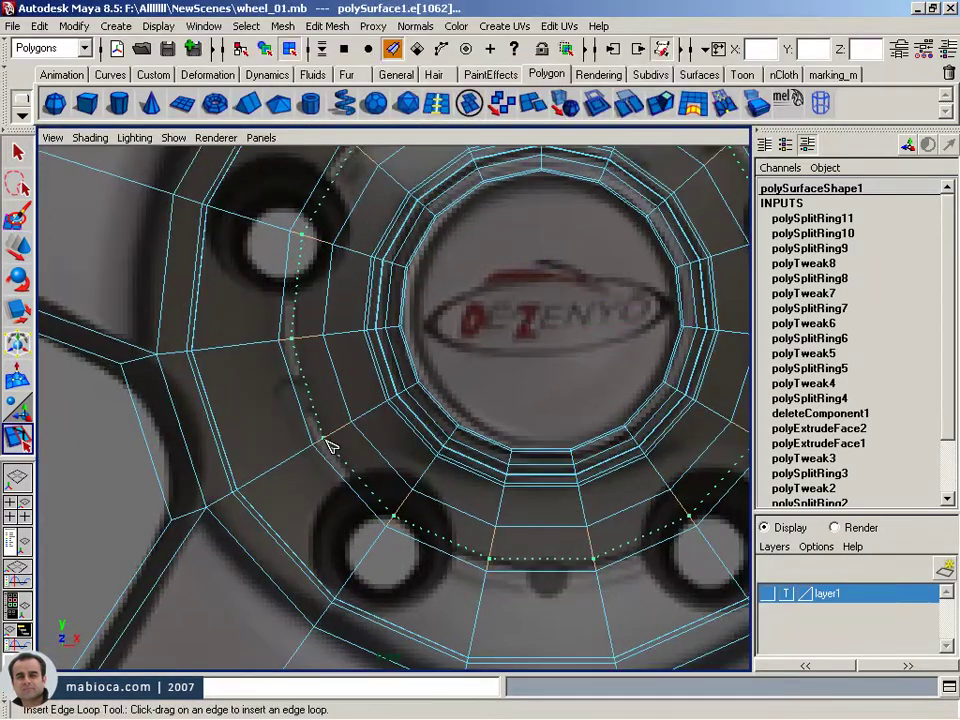
# - Extrude the inner ring of hub faces and recess them by Z -0.124
pyautogui.hotkey('alt', 'Tab')
pyautogui.hotkey('alt', 'Tab')
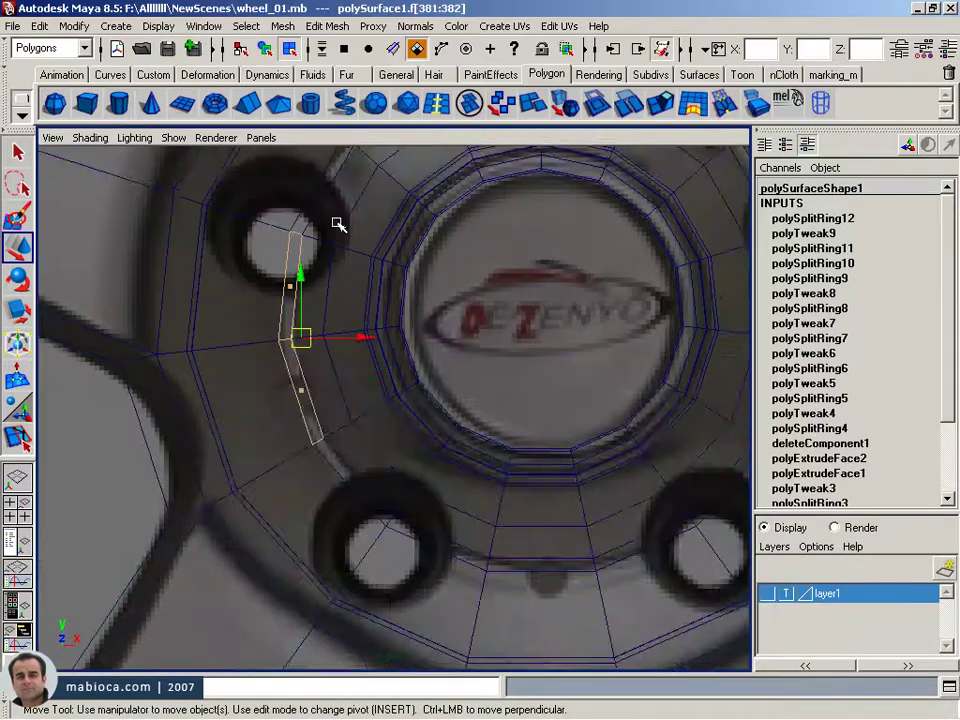
pyautogui.keyDown('alt'); pyautogui.moveTo(326, 193); pyautogui.dragTo(420, 373); pyautogui.keyUp('alt')
pyautogui.moveTo(635, 392)
pyautogui.keyDown('alt'); pyautogui.mouseDown()
pyautogui.moveTo(617, 551)
pyautogui.moveTo(549, 583)
pyautogui.mouseUp(); pyautogui.keyUp('alt')
pyautogui.keyDown('alt'); pyautogui.moveTo(549, 583); pyautogui.dragTo(490, 530, button='right'); pyautogui.keyUp('alt')
pyautogui.moveTo(490, 530); pyautogui.dragTo(370, 548)
pyautogui.keyDown('alt'); pyautogui.moveTo(395, 491); pyautogui.dragTo(418, 364, button='right'); pyautogui.keyUp('alt')
pyautogui.hotkey('ctrl', 'e')
pyautogui.moveTo(418, 364)
pyautogui.keyDown('alt'); pyautogui.mouseDown()
pyautogui.moveTo(296, 456)
pyautogui.moveTo(308, 326)
pyautogui.moveTo(450, 428)
pyautogui.mouseUp(); pyautogui.keyUp('alt')
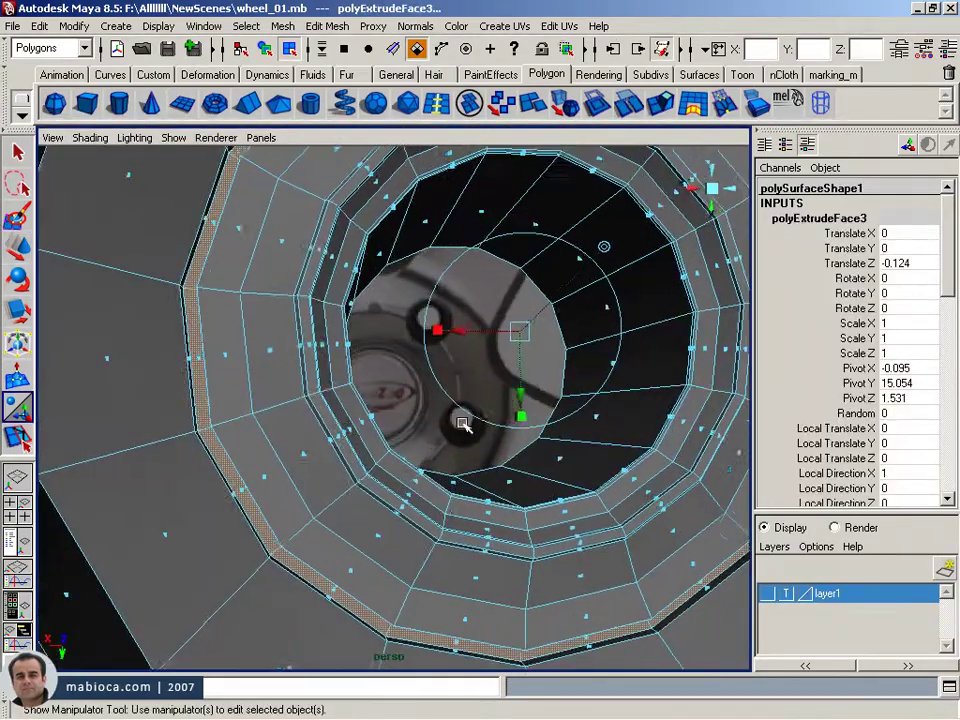
# - Add two edge loops around the recessed hub rim
pyautogui.keyDown('alt'); pyautogui.moveTo(599, 245); pyautogui.dragTo(210, 519); pyautogui.keyUp('alt')
pyautogui.moveTo(251, 488)
pyautogui.keyDown('alt'); pyautogui.mouseDown()
pyautogui.moveTo(306, 435)
pyautogui.moveTo(306, 418)
pyautogui.mouseUp(); pyautogui.keyUp('alt')
pyautogui.click(366, 439)
pyautogui.moveTo(366, 439)
pyautogui.keyDown('alt'); pyautogui.mouseDown()
pyautogui.moveTo(447, 422)
pyautogui.moveTo(381, 450)
pyautogui.moveTo(428, 446)
pyautogui.moveTo(583, 401)
pyautogui.moveTo(352, 383)
pyautogui.mouseUp(); pyautogui.keyUp('alt')
pyautogui.press('w')
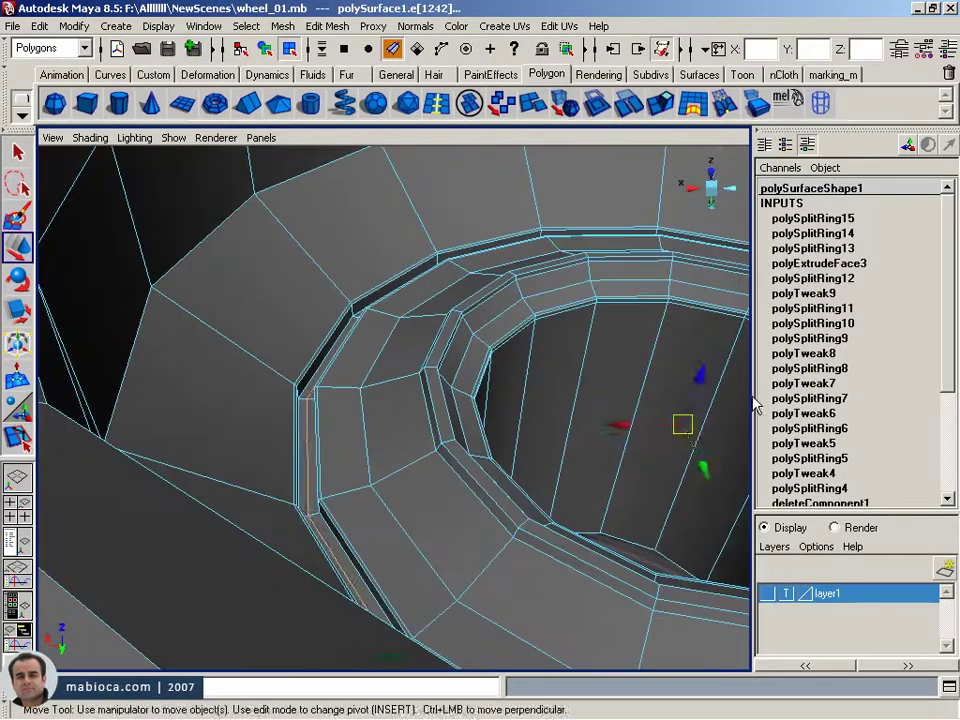
pyautogui.moveTo(700, 378)
pyautogui.keyDown('alt'); pyautogui.mouseDown()
pyautogui.moveTo(296, 476)
pyautogui.moveTo(405, 448)
pyautogui.moveTo(315, 420)
pyautogui.mouseUp(); pyautogui.keyUp('alt')
# - Switch to shortest-edge-path selection and insert edge loops along the rim groove
pyautogui.click(246, 26)
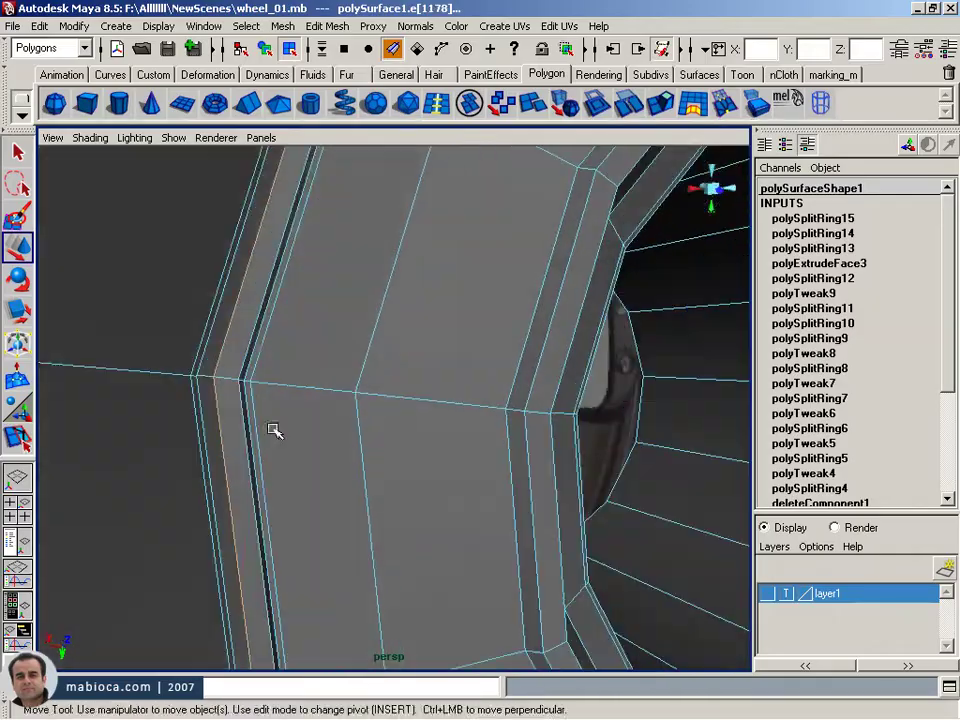
pyautogui.click(276, 214)
pyautogui.moveTo(276, 214)
pyautogui.keyDown('alt'); pyautogui.mouseDown()
pyautogui.moveTo(319, 420)
pyautogui.moveTo(621, 407)
pyautogui.moveTo(497, 317)
pyautogui.moveTo(215, 464)
pyautogui.moveTo(302, 354)
pyautogui.moveTo(321, 493)
pyautogui.mouseUp(); pyautogui.keyUp('alt')
pyautogui.moveTo(321, 493)
pyautogui.keyDown('alt'); pyautogui.mouseDown(button='right')
pyautogui.moveTo(3, 455)
pyautogui.moveTo(197, 285)
pyautogui.mouseUp(button='right'); pyautogui.keyUp('alt')
pyautogui.keyDown('alt'); pyautogui.moveTo(197, 285); pyautogui.dragTo(332, 336, button='middle'); pyautogui.keyUp('alt')
pyautogui.keyDown('alt'); pyautogui.moveTo(332, 336); pyautogui.dragTo(520, 489, button='right'); pyautogui.keyUp('alt')
pyautogui.keyDown('alt'); pyautogui.moveTo(520, 489); pyautogui.dragTo(272, 496, button='middle'); pyautogui.keyUp('alt')
pyautogui.keyDown('alt'); pyautogui.moveTo(272, 496); pyautogui.dragTo(311, 448, button='right'); pyautogui.keyUp('alt')
pyautogui.keyDown('alt'); pyautogui.moveTo(311, 448); pyautogui.dragTo(437, 420, button='middle'); pyautogui.keyUp('alt')
pyautogui.keyDown('alt'); pyautogui.moveTo(437, 420); pyautogui.dragTo(507, 355); pyautogui.keyUp('alt')
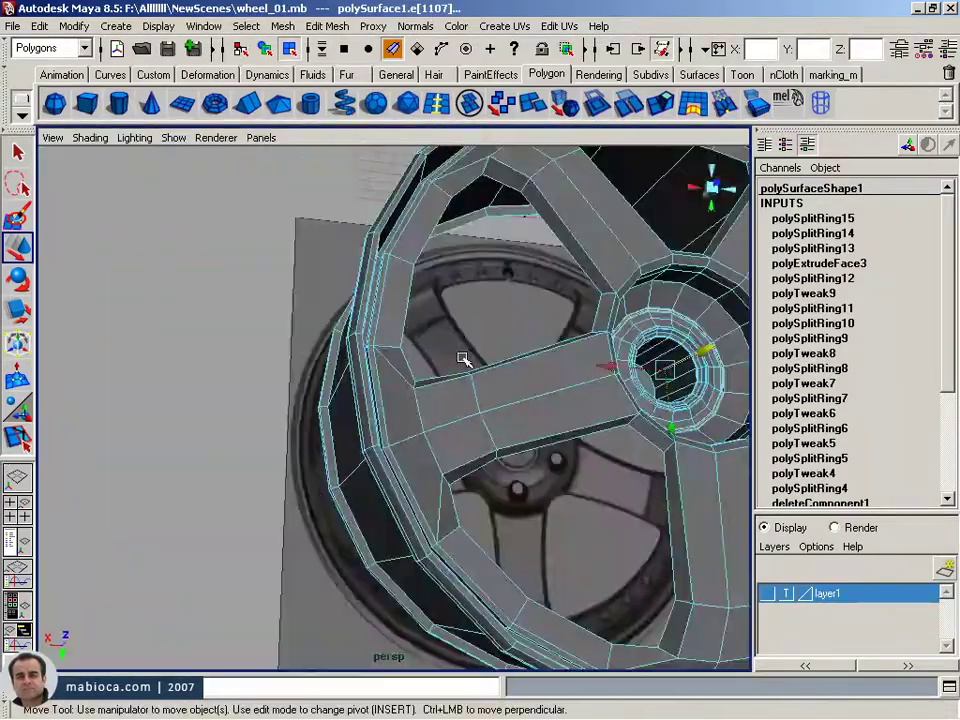
pyautogui.moveTo(526, 424)
pyautogui.keyDown('alt'); pyautogui.mouseDown()
pyautogui.moveTo(435, 471)
pyautogui.moveTo(396, 531)
pyautogui.moveTo(318, 412)
pyautogui.moveTo(311, 450)
pyautogui.mouseUp(); pyautogui.keyUp('alt')
pyautogui.keyDown('alt'); pyautogui.moveTo(311, 450); pyautogui.dragTo(388, 383, button='right'); pyautogui.keyUp('alt')
# - Insert several edge loops along the rim groove
pyautogui.click(475, 383)
pyautogui.moveTo(475, 383)
pyautogui.keyDown('alt'); pyautogui.mouseDown(button='right')
pyautogui.moveTo(332, 426)
pyautogui.moveTo(336, 448)
pyautogui.moveTo(378, 414)
pyautogui.mouseUp(button='right'); pyautogui.keyUp('alt')
pyautogui.keyDown('alt'); pyautogui.moveTo(568, 560); pyautogui.dragTo(418, 467); pyautogui.keyUp('alt')
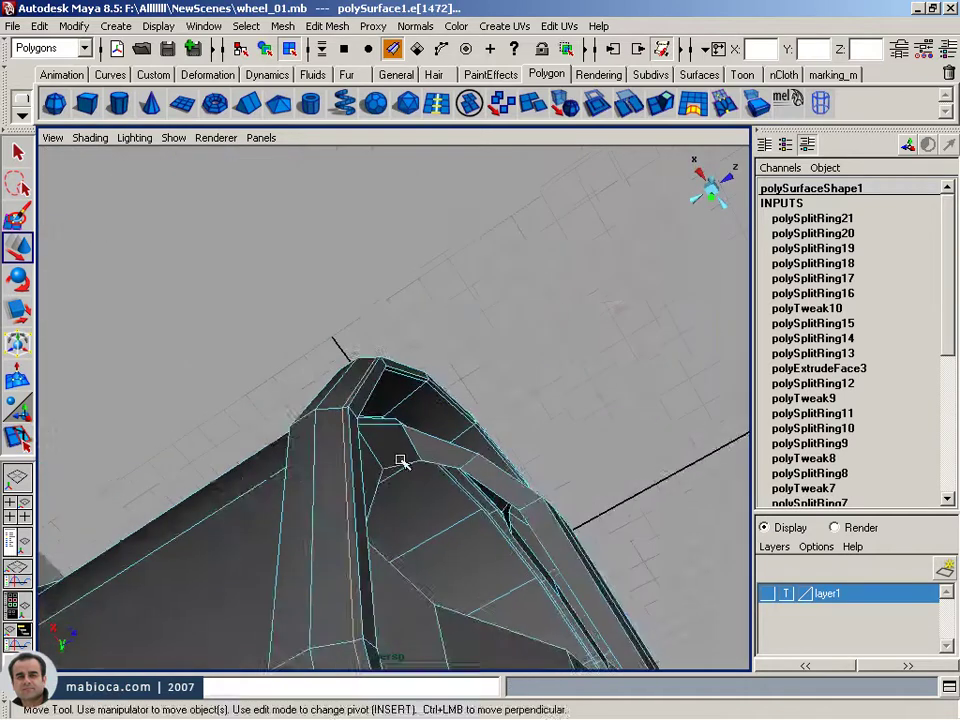
pyautogui.keyDown('alt'); pyautogui.moveTo(395, 543); pyautogui.dragTo(279, 465); pyautogui.keyUp('alt')
pyautogui.click(279, 465)
pyautogui.moveTo(279, 465)
pyautogui.keyDown('alt'); pyautogui.mouseDown(button='right')
pyautogui.moveTo(302, 454)
pyautogui.moveTo(337, 462)
pyautogui.moveTo(81, 422)
pyautogui.moveTo(330, 409)
pyautogui.moveTo(258, 477)
pyautogui.moveTo(193, 493)
pyautogui.mouseUp(button='right'); pyautogui.keyUp('alt')
pyautogui.click(302, 454)
pyautogui.click(337, 462)
# - Add more edge loops around the rim
pyautogui.click(318, 465)
pyautogui.click(258, 477)
pyautogui.click(193, 493)
pyautogui.keyDown('alt'); pyautogui.moveTo(193, 493); pyautogui.dragTo(135, 476); pyautogui.keyUp('alt')
pyautogui.click(135, 476)
pyautogui.click(240, 512)
# - Add edge loops near the hub and on the rim, undoing one misplaced loop
pyautogui.moveTo(88, 527)
pyautogui.keyDown('alt'); pyautogui.mouseDown(button='right')
pyautogui.moveTo(317, 525)
pyautogui.moveTo(439, 546)
pyautogui.moveTo(360, 467)
pyautogui.moveTo(279, 420)
pyautogui.moveTo(397, 452)
pyautogui.mouseUp(button='right'); pyautogui.keyUp('alt')
pyautogui.click(428, 553)
pyautogui.click(439, 546)
pyautogui.keyDown('alt'); pyautogui.moveTo(397, 452); pyautogui.dragTo(333, 537); pyautogui.keyUp('alt')
pyautogui.click(316, 527)
pyautogui.moveTo(316, 527)
pyautogui.keyDown('alt'); pyautogui.mouseDown(button='right')
pyautogui.moveTo(491, 551)
pyautogui.moveTo(414, 521)
pyautogui.mouseUp(button='right'); pyautogui.keyUp('alt')
pyautogui.press('z')
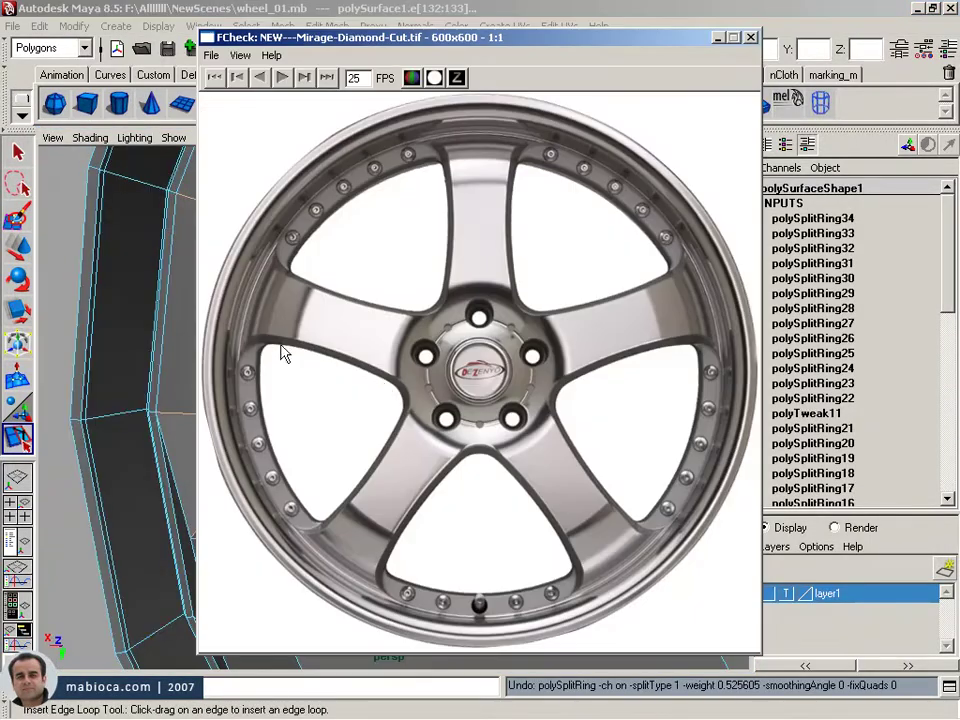
pyautogui.moveTo(396, 542)
pyautogui.keyDown('alt'); pyautogui.mouseDown()
pyautogui.moveTo(379, 446)
pyautogui.moveTo(503, 568)
pyautogui.moveTo(388, 478)
pyautogui.moveTo(343, 336)
pyautogui.moveTo(408, 476)
pyautogui.moveTo(300, 400)
pyautogui.moveTo(169, 354)
pyautogui.moveTo(448, 347)
pyautogui.mouseUp(); pyautogui.keyUp('alt')
pyautogui.click(408, 476)
# - Insert an edge loop across a wheel spoke after checking the reference
pyautogui.hotkey('alt', 'Tab')
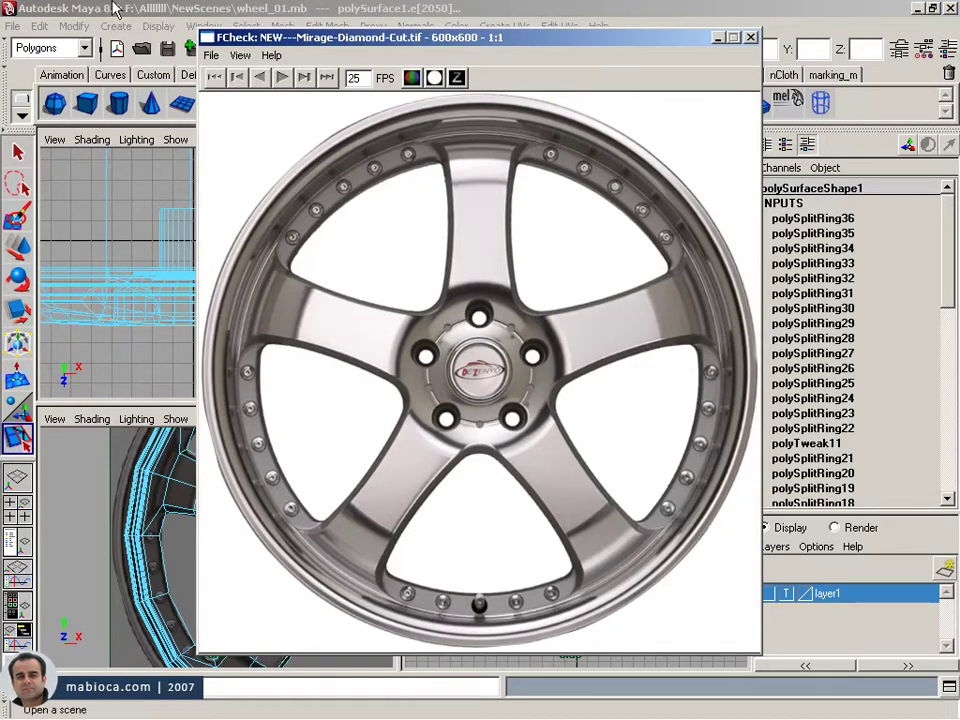
pyautogui.click(113, 8)
pyautogui.press('space')
pyautogui.keyDown('alt'); pyautogui.moveTo(678, 545); pyautogui.dragTo(405, 540, button='right'); pyautogui.keyUp('alt')
pyautogui.moveTo(405, 540)
pyautogui.keyDown('alt'); pyautogui.mouseDown()
pyautogui.moveTo(439, 253)
pyautogui.moveTo(536, 497)
pyautogui.moveTo(340, 607)
pyautogui.moveTo(396, 553)
pyautogui.moveTo(514, 508)
pyautogui.moveTo(443, 514)
pyautogui.moveTo(337, 463)
pyautogui.mouseUp(); pyautogui.keyUp('alt')
pyautogui.click(340, 607)
pyautogui.moveTo(388, 513)
pyautogui.keyDown('alt'); pyautogui.mouseDown()
pyautogui.moveTo(388, 559)
pyautogui.moveTo(328, 486)
pyautogui.moveTo(396, 441)
pyautogui.moveTo(472, 461)
pyautogui.mouseUp(); pyautogui.keyUp('alt')
# - Switch to the front view and frame the whole wheel
pyautogui.press('w')
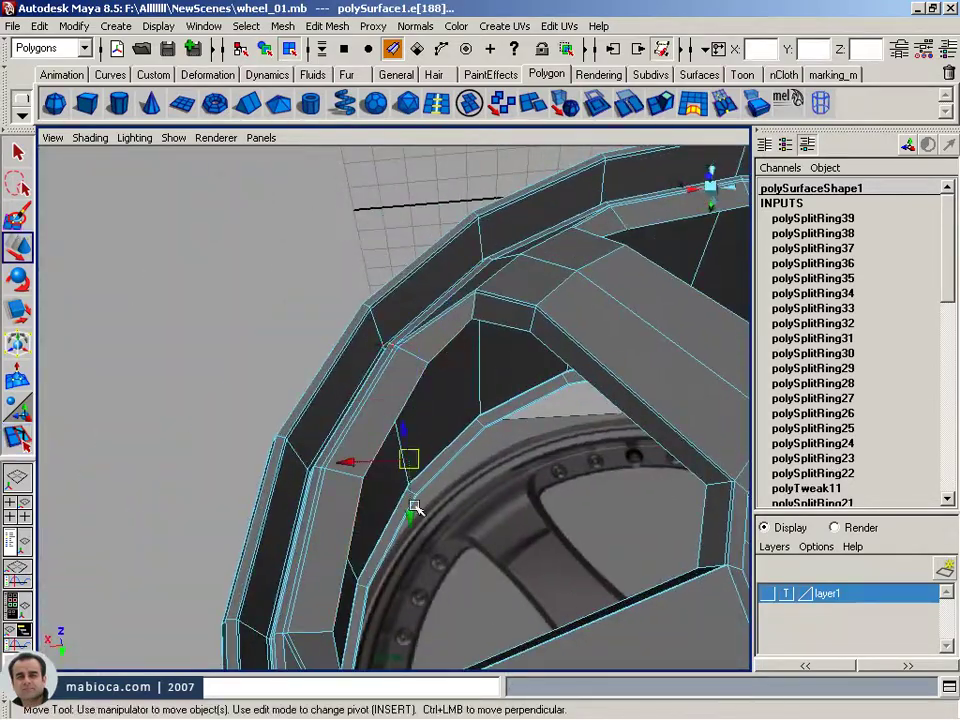
pyautogui.press('space')
pyautogui.press('space')
pyautogui.keyDown('alt'); pyautogui.moveTo(178, 411); pyautogui.dragTo(184, 503, button='middle'); pyautogui.keyUp('alt')
pyautogui.keyDown('alt'); pyautogui.moveTo(184, 503); pyautogui.dragTo(392, 520, button='right'); pyautogui.keyUp('alt')
pyautogui.keyDown('alt'); pyautogui.moveTo(392, 520); pyautogui.dragTo(553, 268, button='middle'); pyautogui.keyUp('alt')
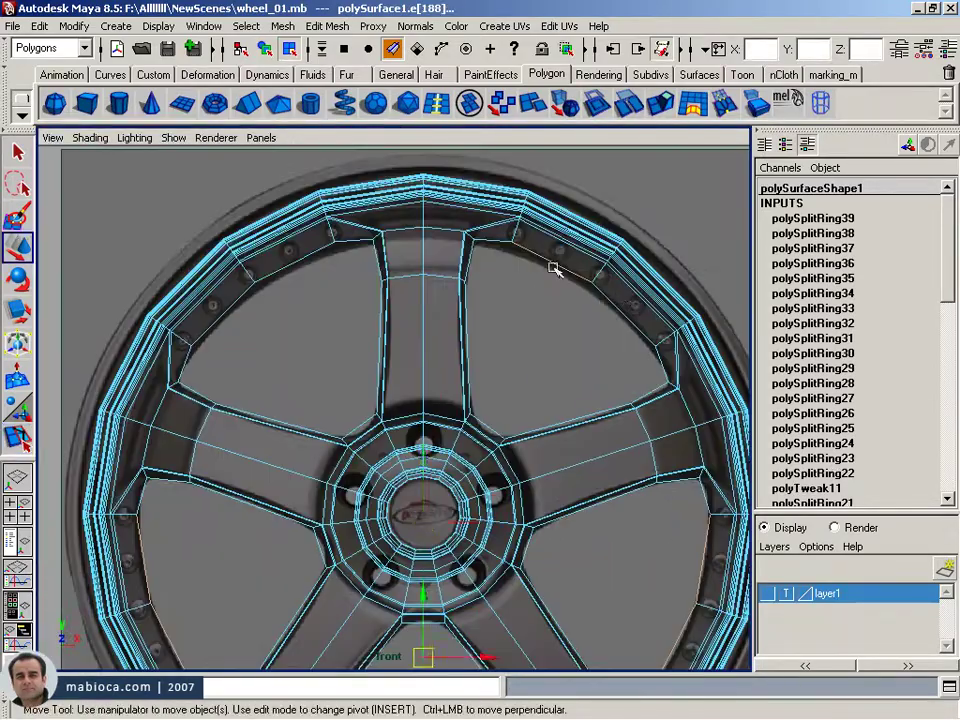
pyautogui.moveTo(264, 306)
pyautogui.keyDown('alt'); pyautogui.mouseDown(button='middle')
pyautogui.moveTo(146, 422)
pyautogui.moveTo(282, 513)
pyautogui.mouseUp(button='middle'); pyautogui.keyUp('alt')
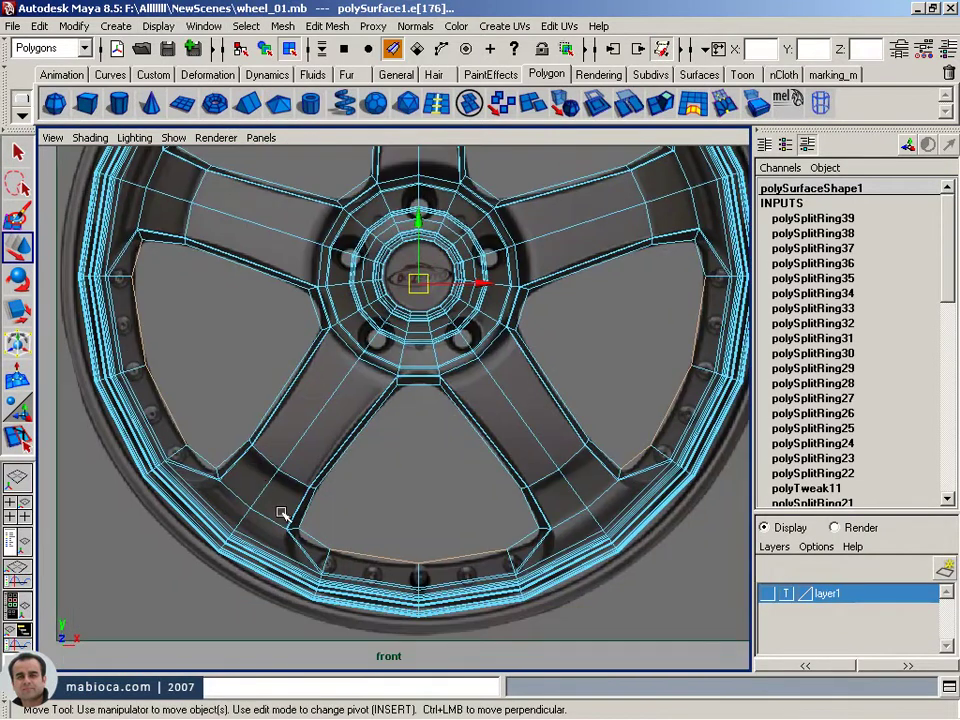
pyautogui.keyDown('alt'); pyautogui.moveTo(637, 452); pyautogui.dragTo(564, 559, button='middle'); pyautogui.keyUp('alt')
pyautogui.keyDown('alt'); pyautogui.moveTo(287, 115); pyautogui.dragTo(296, 268, button='middle'); pyautogui.keyUp('alt')
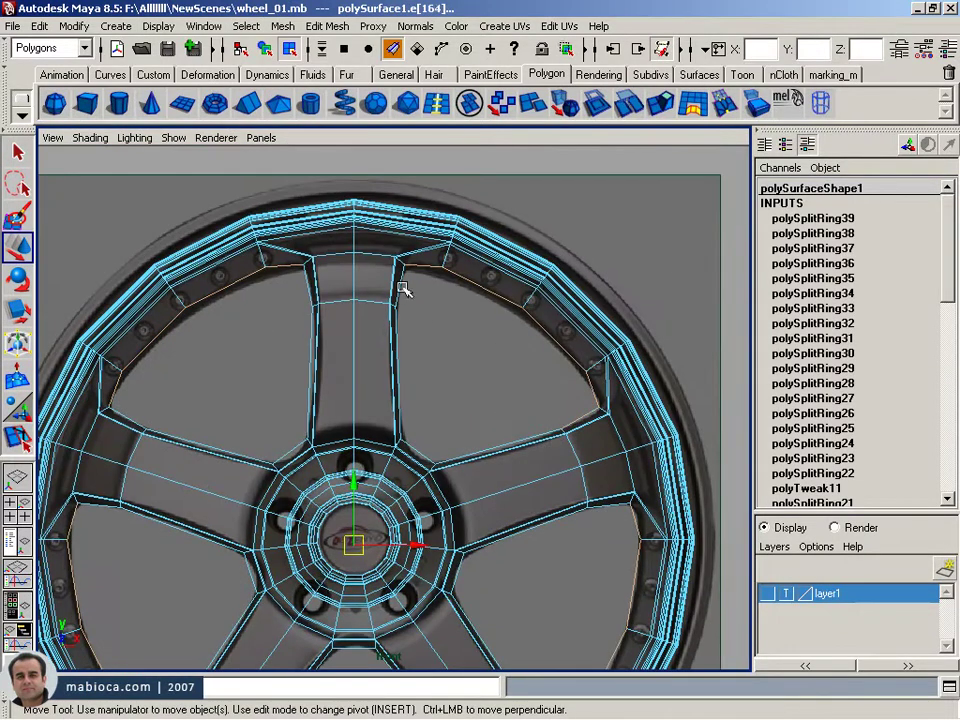
pyautogui.keyDown('alt'); pyautogui.moveTo(178, 465); pyautogui.dragTo(283, 483, button='middle'); pyautogui.keyUp('alt')
# - Select the edges around the spoke openings with Select Contiguous Edges and its angle limits
pyautogui.keyDown('alt'); pyautogui.moveTo(651, 465); pyautogui.dragTo(543, 515, button='middle'); pyautogui.keyUp('alt')
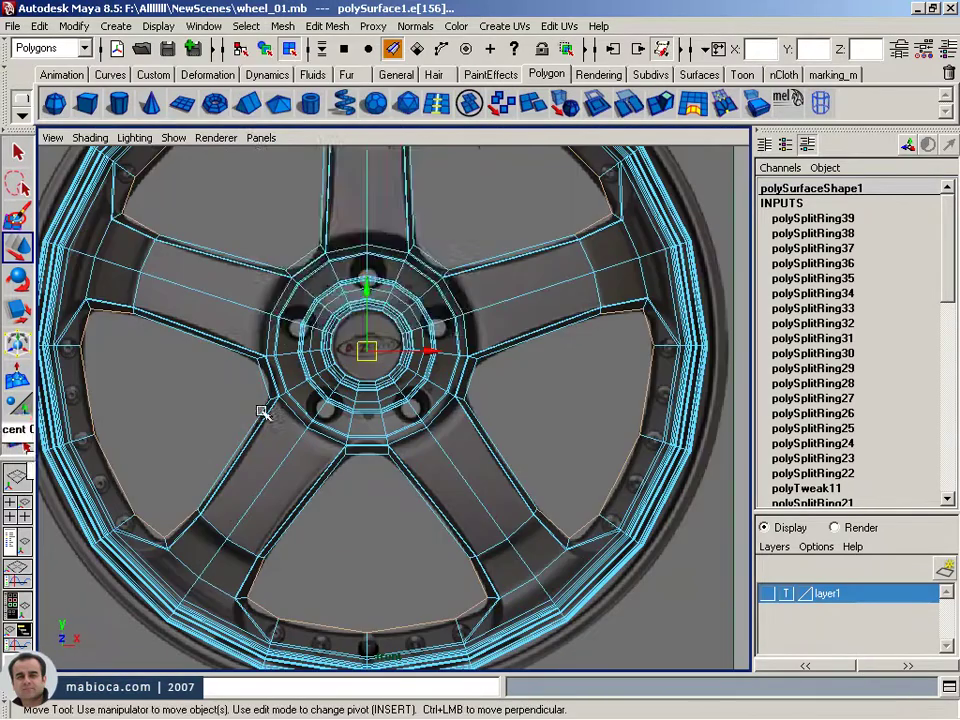
pyautogui.click(247, 26)
pyautogui.click(461, 306)
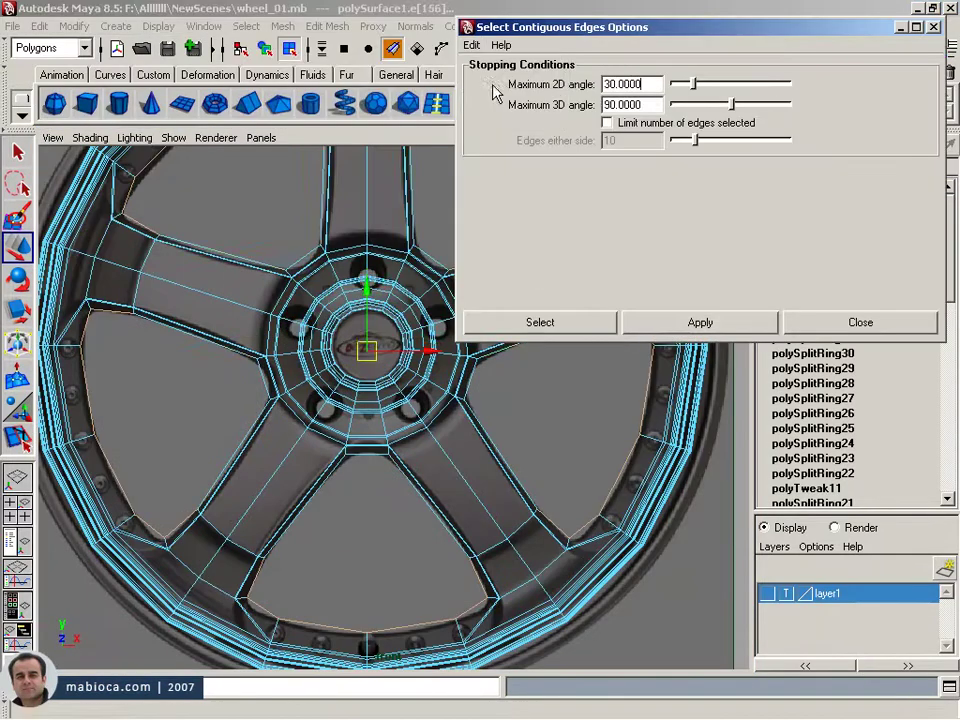
pyautogui.click(540, 321)
pyautogui.keyDown('alt'); pyautogui.moveTo(244, 605); pyautogui.dragTo(253, 543, button='middle'); pyautogui.keyUp('alt')
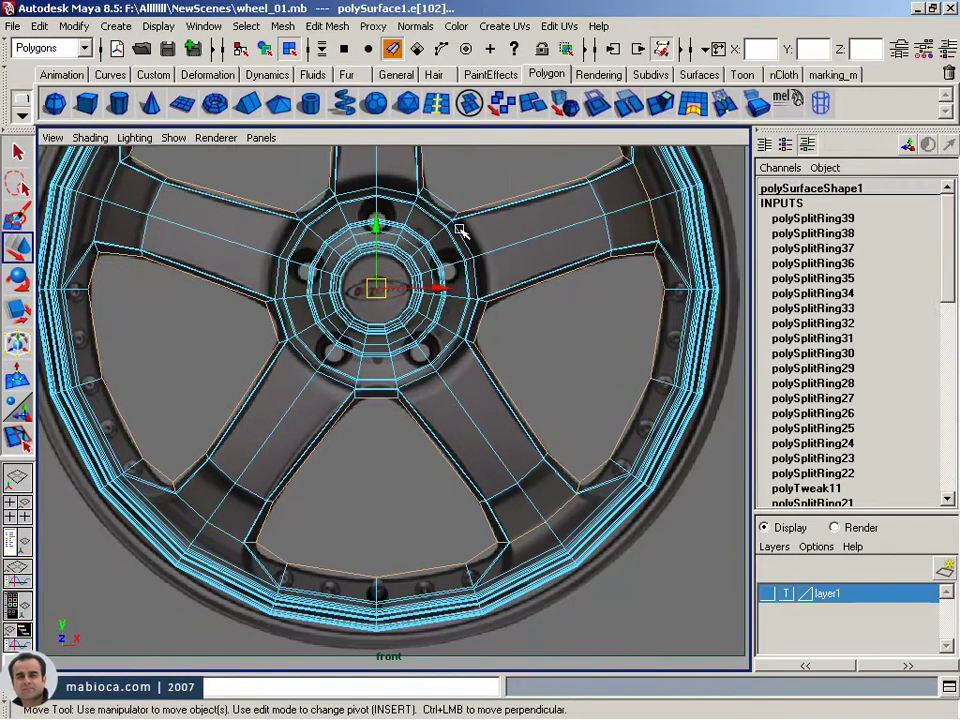
# - Check the selection in the front view, then return to a single perspective view
pyautogui.keyDown('alt'); pyautogui.moveTo(254, 362); pyautogui.dragTo(290, 292, button='middle'); pyautogui.keyUp('alt')
pyautogui.moveTo(229, 327)
pyautogui.keyDown('alt'); pyautogui.mouseDown(button='middle')
pyautogui.moveTo(289, 306)
pyautogui.moveTo(306, 516)
pyautogui.moveTo(310, 432)
pyautogui.mouseUp(button='middle'); pyautogui.keyUp('alt')
pyautogui.keyDown('alt'); pyautogui.moveTo(310, 432); pyautogui.dragTo(317, 551, button='right'); pyautogui.keyUp('alt')
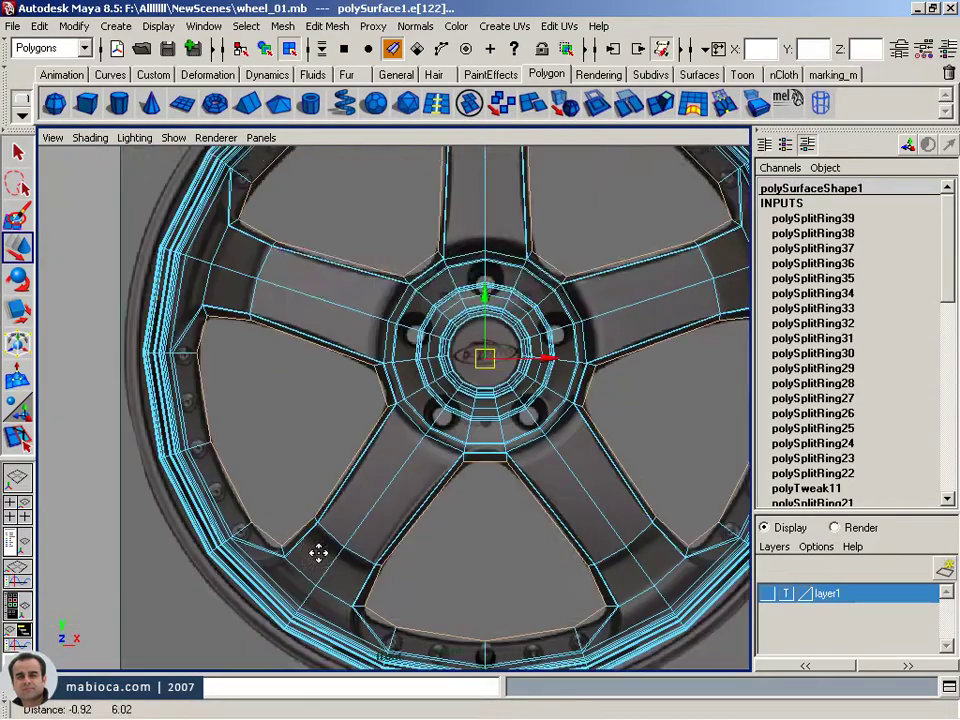
pyautogui.press('space')
pyautogui.press('space')
pyautogui.keyDown('alt'); pyautogui.moveTo(667, 446); pyautogui.dragTo(594, 396, button='right'); pyautogui.keyUp('alt')
pyautogui.keyDown('alt'); pyautogui.moveTo(594, 396); pyautogui.dragTo(598, 406); pyautogui.keyUp('alt')
pyautogui.press('space')
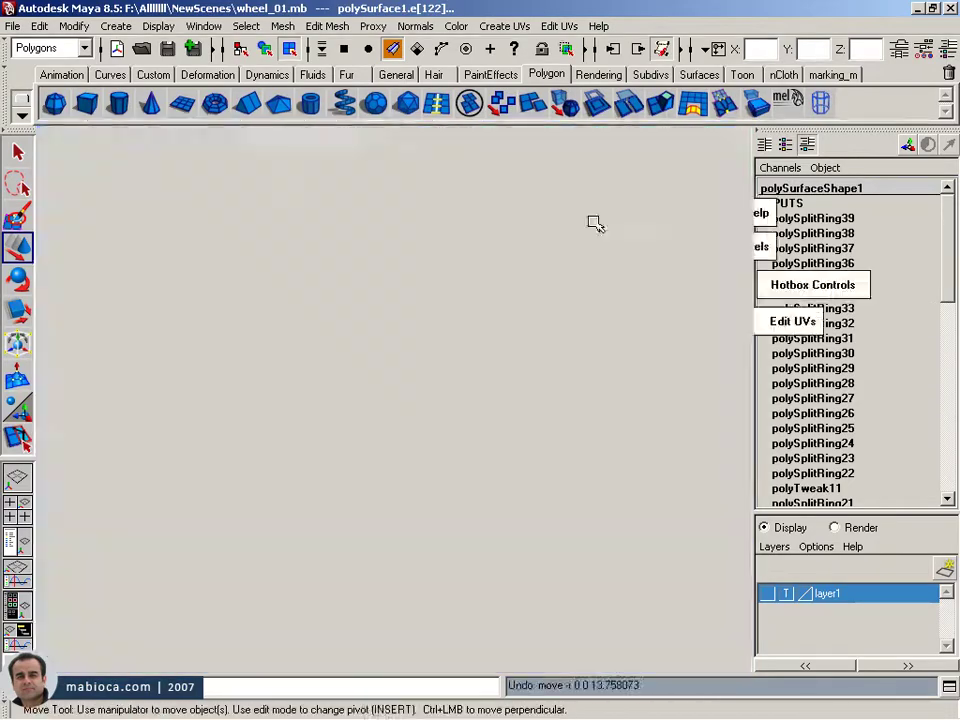
pyautogui.press('space')
# - Extrude the selected opening edges at a spoke-to-hub junction
pyautogui.moveTo(300, 428)
pyautogui.keyDown('alt'); pyautogui.mouseDown()
pyautogui.moveTo(359, 442)
pyautogui.moveTo(300, 300)
pyautogui.mouseUp(); pyautogui.keyUp('alt')
pyautogui.click(173, 137)
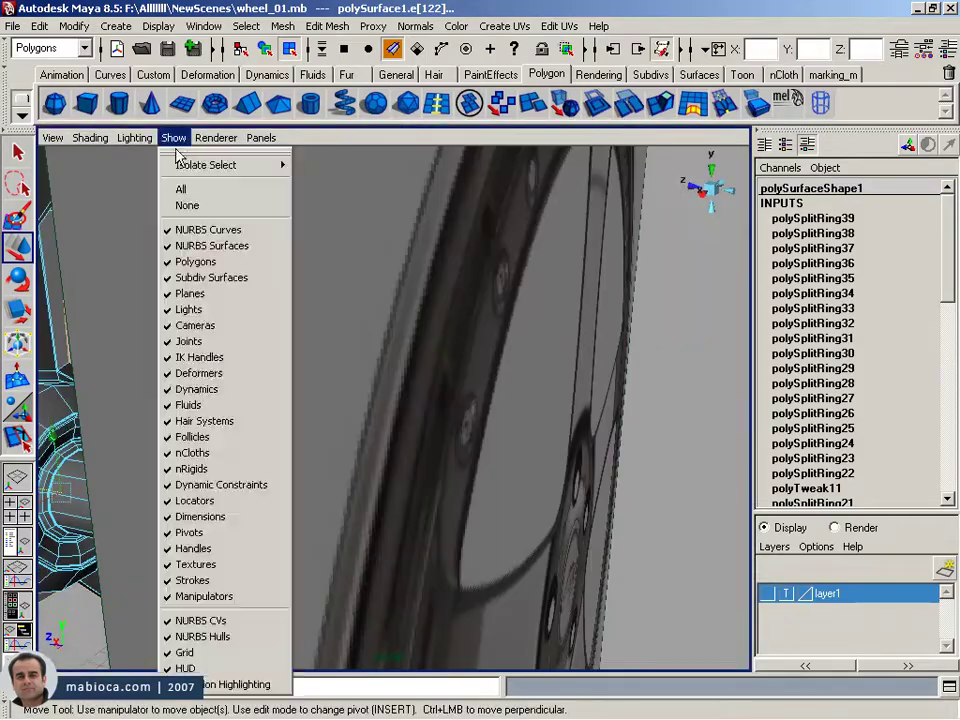
pyautogui.keyDown('alt'); pyautogui.moveTo(180, 152); pyautogui.dragTo(332, 531); pyautogui.keyUp('alt')
pyautogui.keyDown('alt'); pyautogui.moveTo(332, 531); pyautogui.dragTo(340, 480, button='right'); pyautogui.keyUp('alt')
pyautogui.keyDown('alt'); pyautogui.moveTo(340, 480); pyautogui.dragTo(420, 400); pyautogui.keyUp('alt')
pyautogui.hotkey('ctrl', 'e')
pyautogui.moveTo(600, 300)
pyautogui.keyDown('alt'); pyautogui.mouseDown()
pyautogui.moveTo(561, 420)
pyautogui.moveTo(552, 395)
pyautogui.moveTo(621, 345)
pyautogui.moveTo(285, 336)
pyautogui.moveTo(336, 464)
pyautogui.moveTo(197, 357)
pyautogui.mouseUp(); pyautogui.keyUp('alt')
# - Extrude the opening edges of the wheel a second time
pyautogui.hotkey('ctrl', 'e')
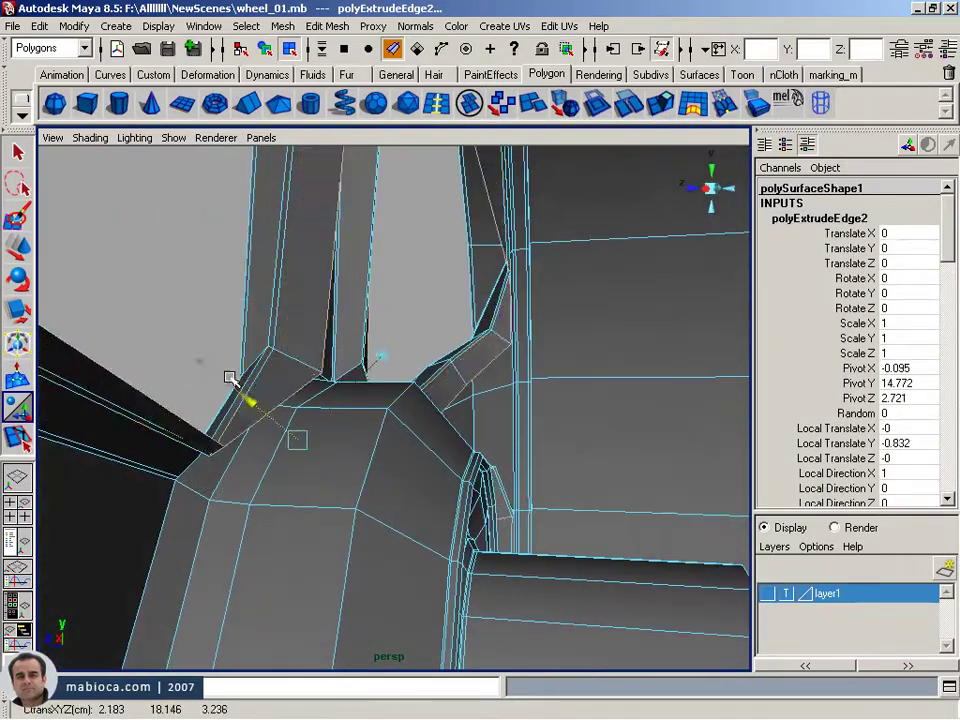
pyautogui.moveTo(275, 378)
pyautogui.keyDown('alt'); pyautogui.mouseDown()
pyautogui.moveTo(497, 386)
pyautogui.moveTo(381, 429)
pyautogui.moveTo(440, 474)
pyautogui.mouseUp(); pyautogui.keyUp('alt')
pyautogui.moveTo(392, 418)
pyautogui.keyDown('alt'); pyautogui.mouseDown(button='right')
pyautogui.moveTo(373, 403)
pyautogui.moveTo(390, 428)
pyautogui.mouseUp(button='right'); pyautogui.keyUp('alt')
pyautogui.moveTo(390, 428)
pyautogui.keyDown('alt'); pyautogui.mouseDown()
pyautogui.moveTo(259, 491)
pyautogui.moveTo(282, 404)
pyautogui.mouseUp(); pyautogui.keyUp('alt')
pyautogui.keyDown('alt'); pyautogui.moveTo(282, 404); pyautogui.dragTo(489, 369, button='right'); pyautogui.keyUp('alt')
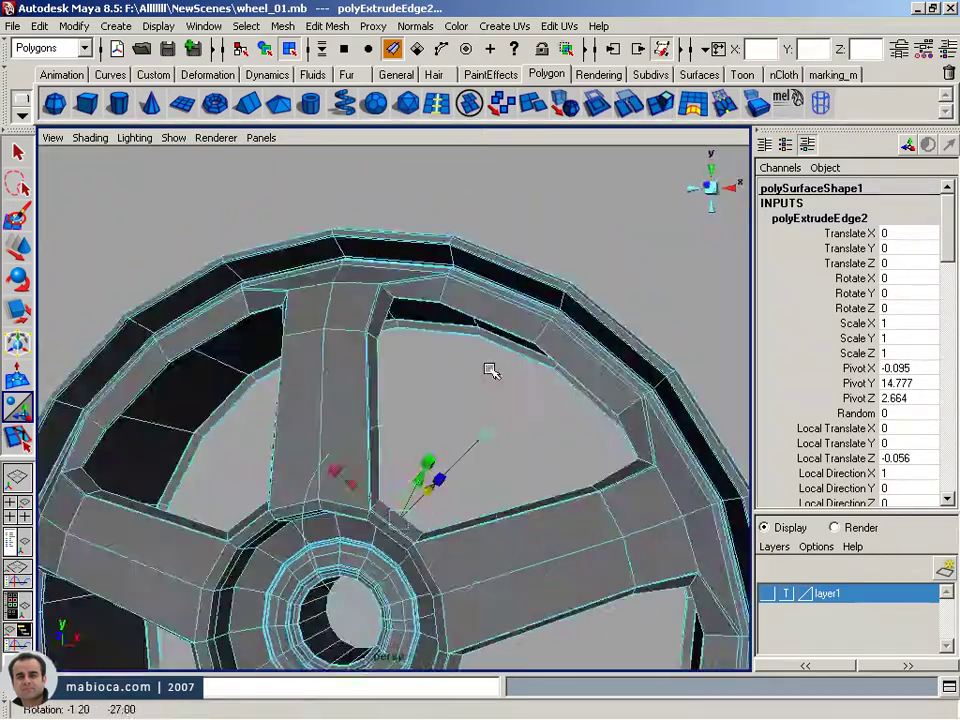
pyautogui.press('F8')
pyautogui.moveTo(467, 429)
pyautogui.keyDown('alt'); pyautogui.mouseDown()
pyautogui.moveTo(455, 248)
pyautogui.moveTo(360, 420)
pyautogui.moveTo(433, 388)
pyautogui.moveTo(596, 398)
pyautogui.moveTo(372, 386)
pyautogui.moveTo(372, 430)
pyautogui.mouseUp(); pyautogui.keyUp('alt')
# - Insert another edge loop on the wheel mesh
pyautogui.press('y')
pyautogui.click(455, 248)
pyautogui.press('w')
pyautogui.keyDown('alt'); pyautogui.moveTo(372, 430); pyautogui.dragTo(416, 440, button='right'); pyautogui.keyUp('alt')
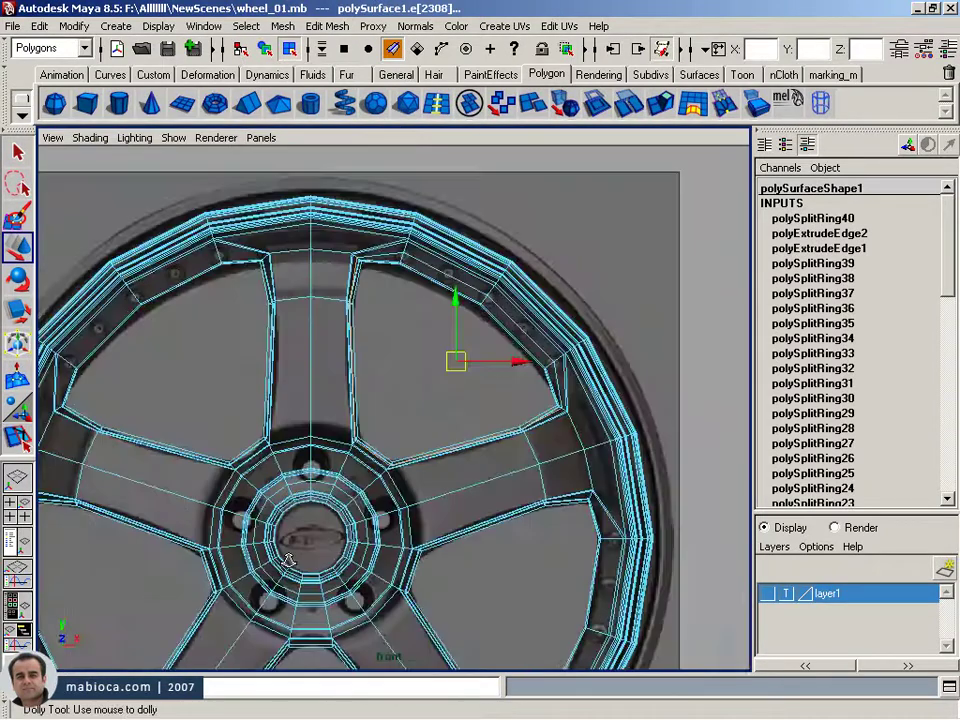
pyautogui.press('Insert')
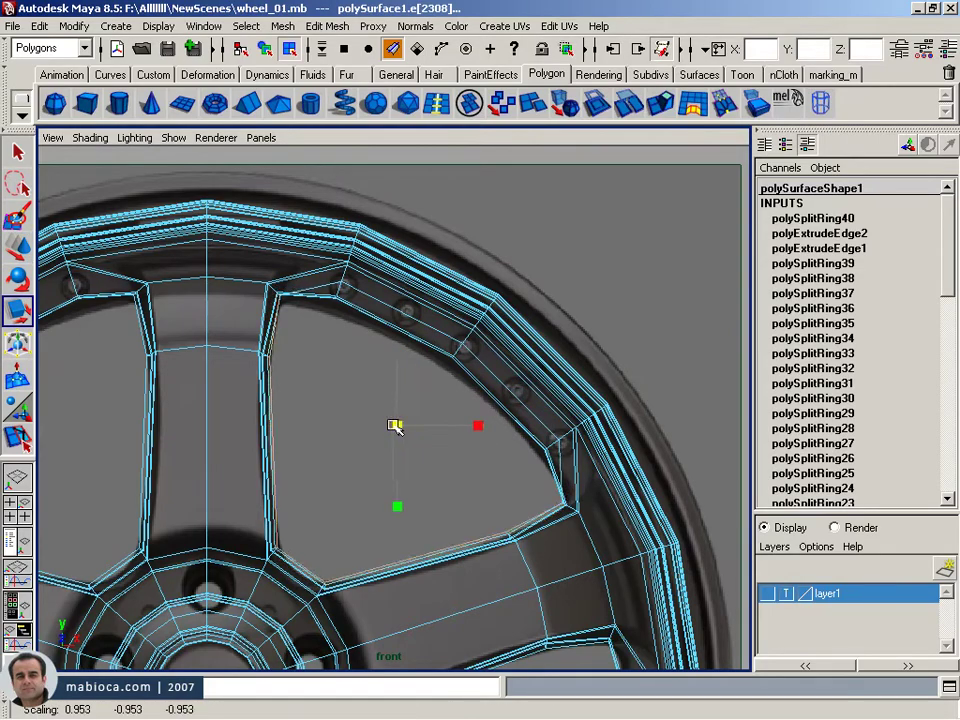
# - Turn on layer1 visibility and untemplate it to reveal the reference wheel
pyautogui.press('r')
pyautogui.keyDown('alt'); pyautogui.moveTo(395, 425); pyautogui.dragTo(608, 377); pyautogui.keyUp('alt')
pyautogui.click(582, 450)
pyautogui.keyDown('alt'); pyautogui.moveTo(439, 392); pyautogui.dragTo(600, 450); pyautogui.keyUp('alt')
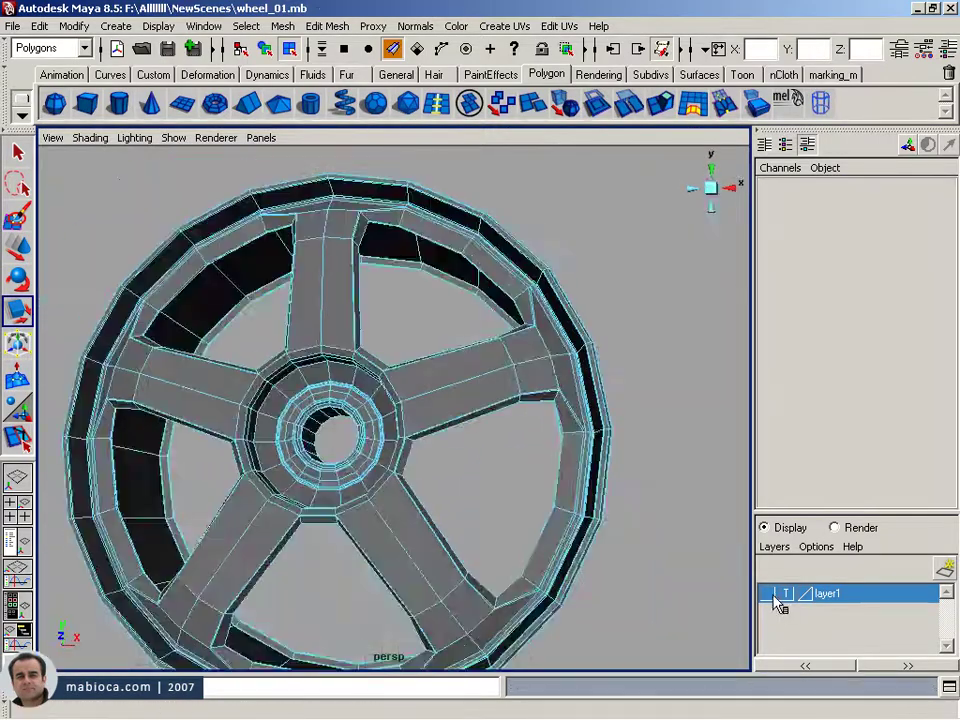
pyautogui.click(767, 593)
pyautogui.keyDown('alt'); pyautogui.moveTo(339, 429); pyautogui.dragTo(376, 454, button='right'); pyautogui.keyUp('alt')
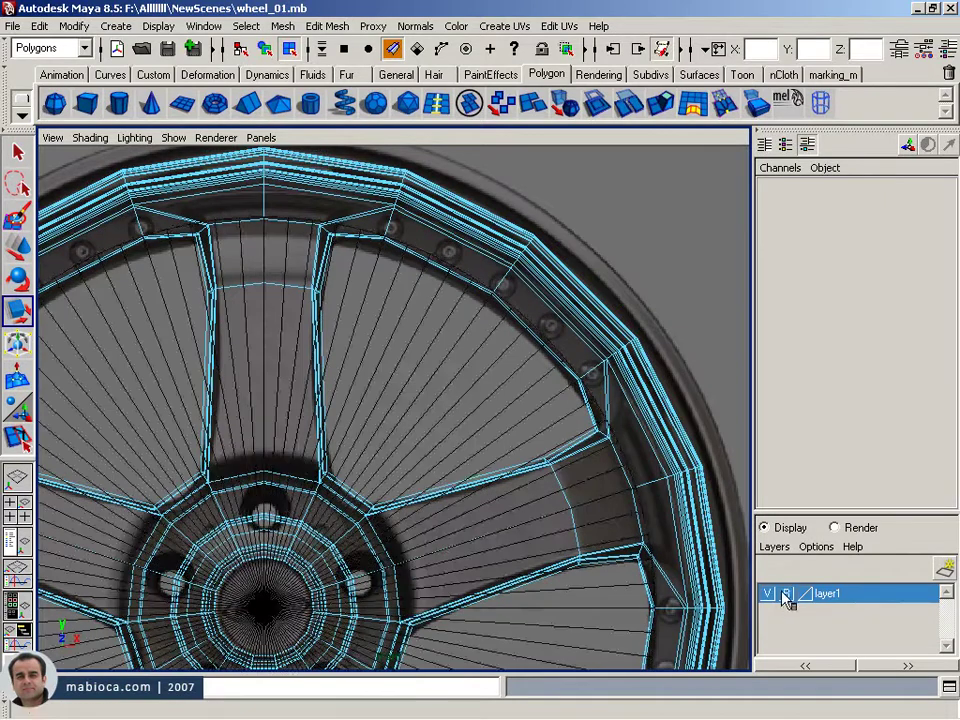
pyautogui.click(786, 593)
# - Scale the guide cylinder pCylinder2 down from 11.892 to 8.433
pyautogui.click(503, 386)
pyautogui.click(836, 458)
pyautogui.scroll(-3, 467, 412)
pyautogui.moveTo(467, 412)
pyautogui.keyDown('alt'); pyautogui.mouseDown(button='middle')
pyautogui.moveTo(332, 482)
pyautogui.moveTo(276, 412)
pyautogui.mouseUp(button='middle'); pyautogui.keyUp('alt')
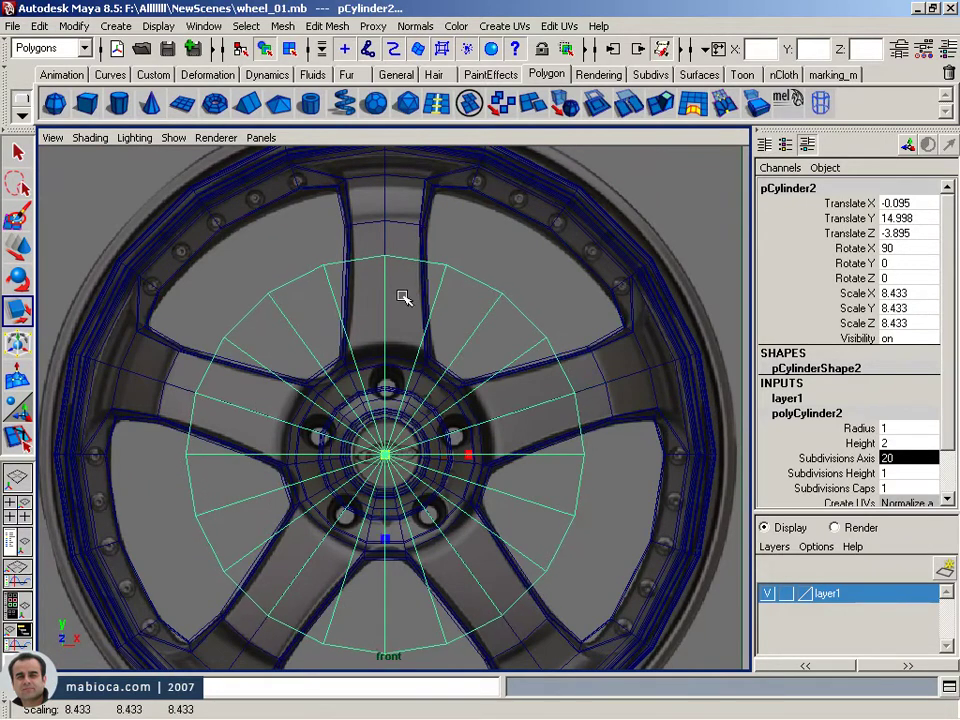
# - Assign a new Blinn material to the wheel
pyautogui.click(268, 295)
pyautogui.keyDown('alt'); pyautogui.moveTo(564, 328); pyautogui.dragTo(439, 379, button='right'); pyautogui.keyUp('alt')
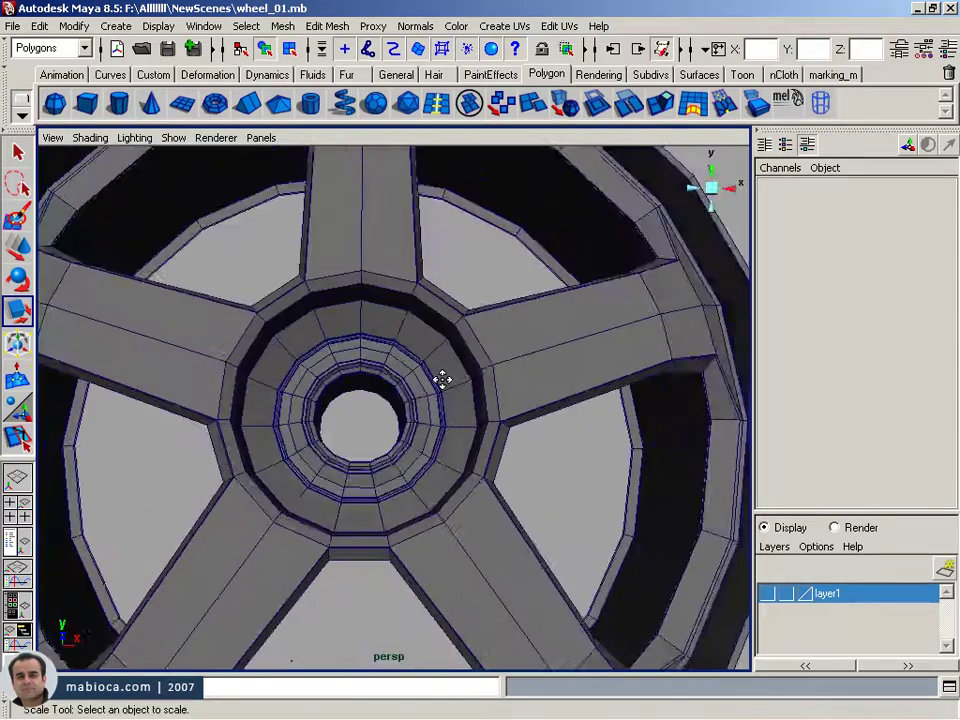
pyautogui.keyDown('alt'); pyautogui.moveTo(439, 379); pyautogui.dragTo(510, 388); pyautogui.keyUp('alt')
pyautogui.moveTo(285, 348)
pyautogui.mouseDown(button='right')
pyautogui.moveTo(293, 620)
pyautogui.moveTo(420, 618)
pyautogui.mouseUp(button='right')
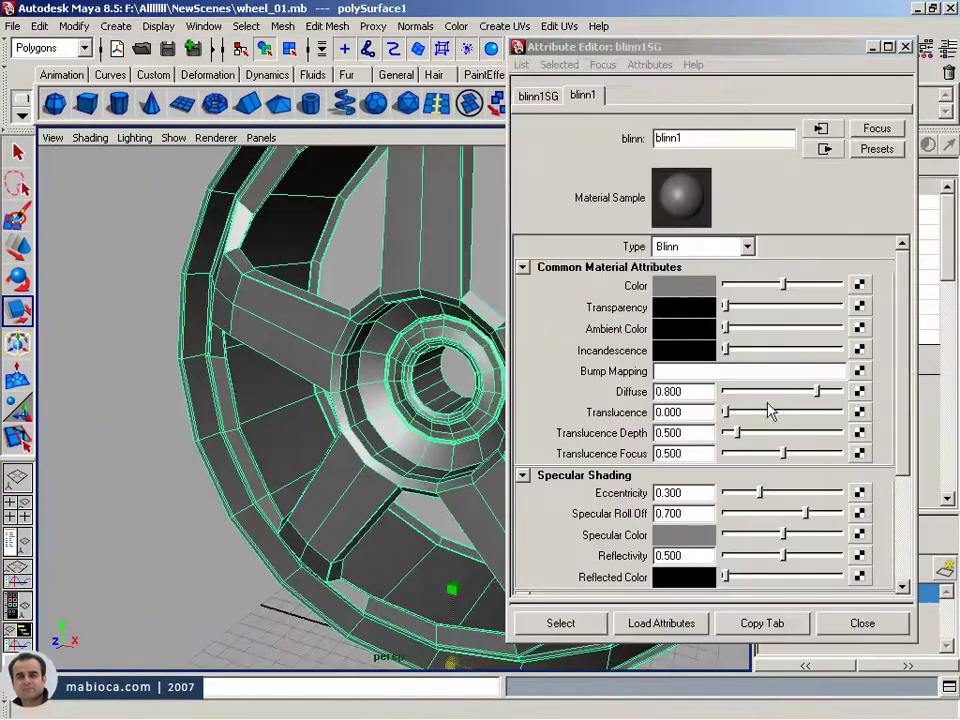
pyautogui.click(693, 288)
# - Give the Blinn a light grey colour, eccentricity 0.165 and white specular colour
pyautogui.moveTo(552, 231); pyautogui.dragTo(552, 215)
pyautogui.moveTo(656, 238); pyautogui.dragTo(651, 238)
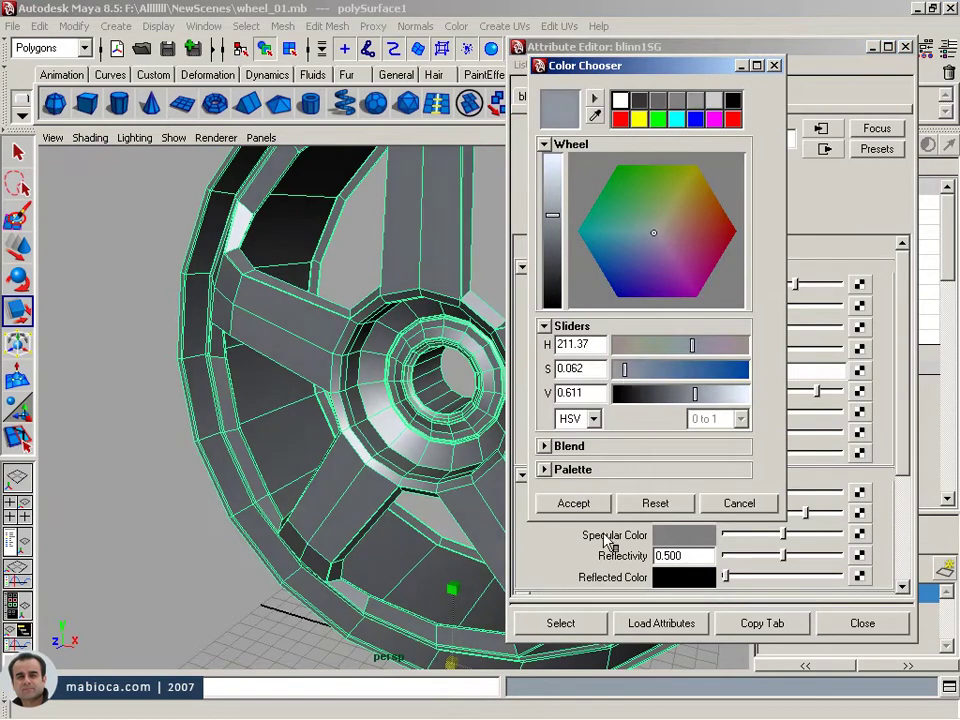
pyautogui.moveTo(692, 344); pyautogui.dragTo(626, 350)
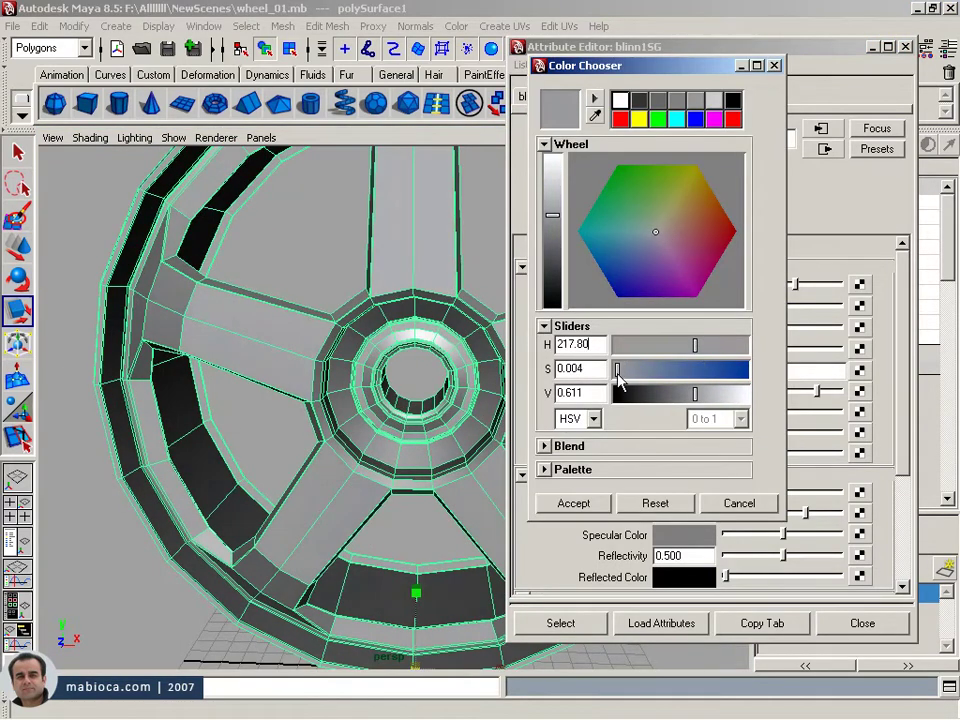
pyautogui.keyDown('alt'); pyautogui.moveTo(480, 440); pyautogui.dragTo(390, 375); pyautogui.keyUp('alt')
pyautogui.moveTo(745, 493); pyautogui.dragTo(749, 497)
pyautogui.moveTo(792, 285); pyautogui.dragTo(805, 290)
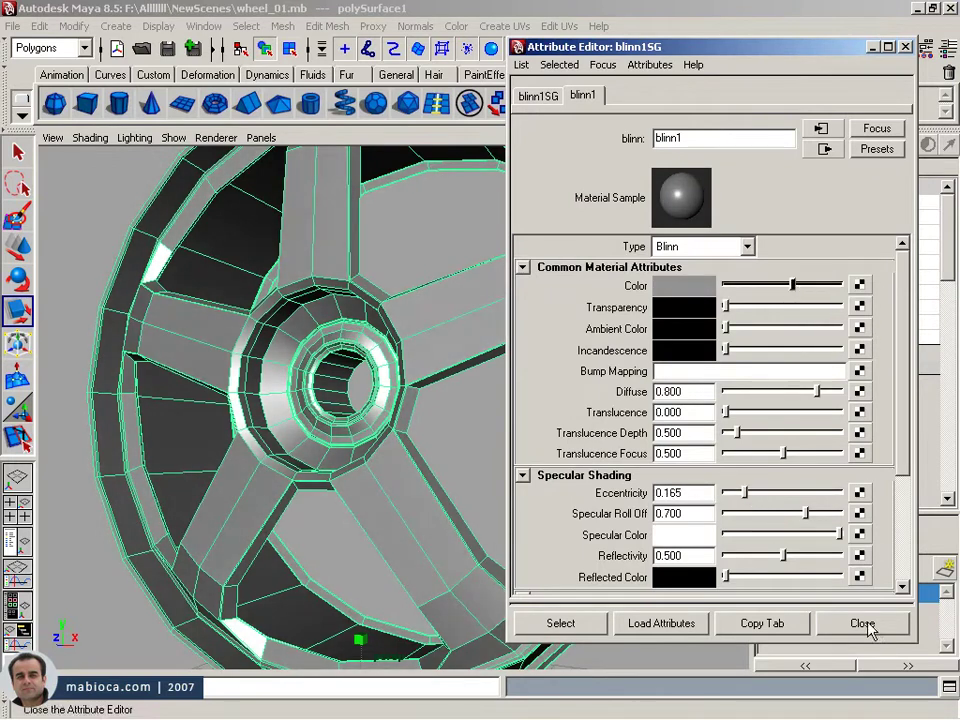
pyautogui.click(862, 622)
pyautogui.click(482, 285)
pyautogui.keyDown('alt'); pyautogui.moveTo(482, 285); pyautogui.dragTo(301, 308); pyautogui.keyUp('alt')
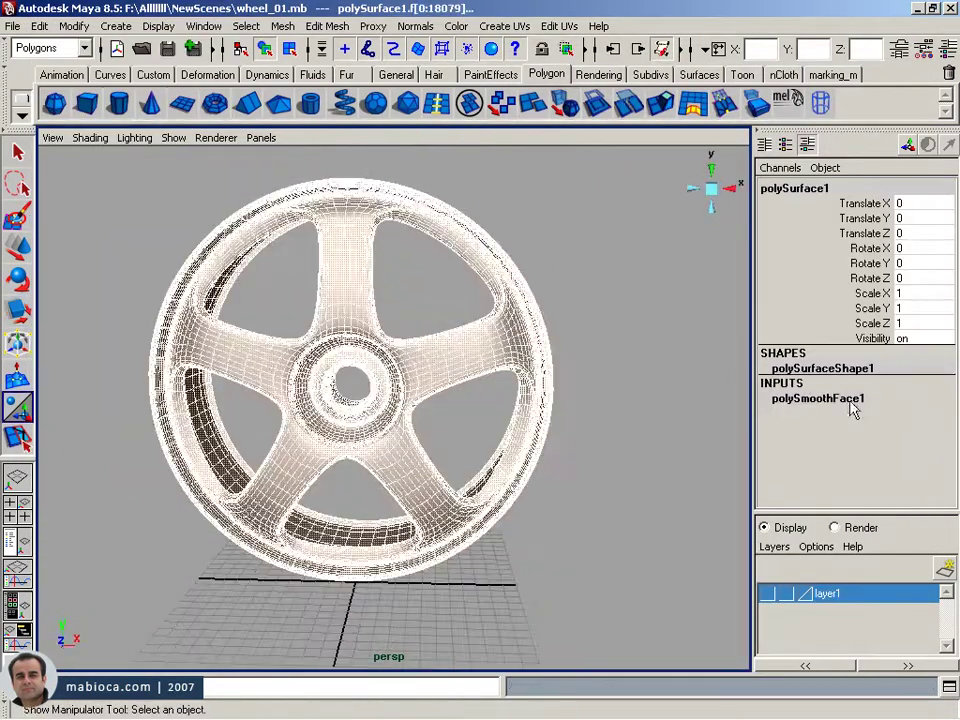
# - Smooth the wheel mesh and reframe the enlarged perspective view
pyautogui.click(850, 400)
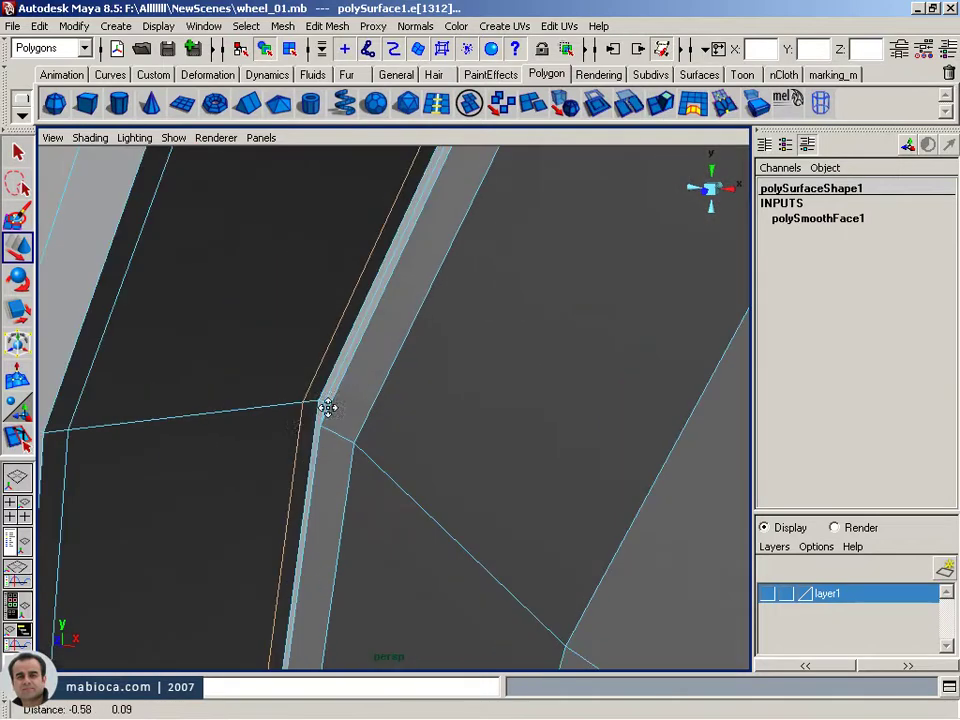
pyautogui.moveTo(312, 430)
pyautogui.keyDown('alt'); pyautogui.mouseDown()
pyautogui.moveTo(272, 411)
pyautogui.moveTo(501, 429)
pyautogui.moveTo(514, 328)
pyautogui.moveTo(525, 316)
pyautogui.mouseUp(); pyautogui.keyUp('alt')
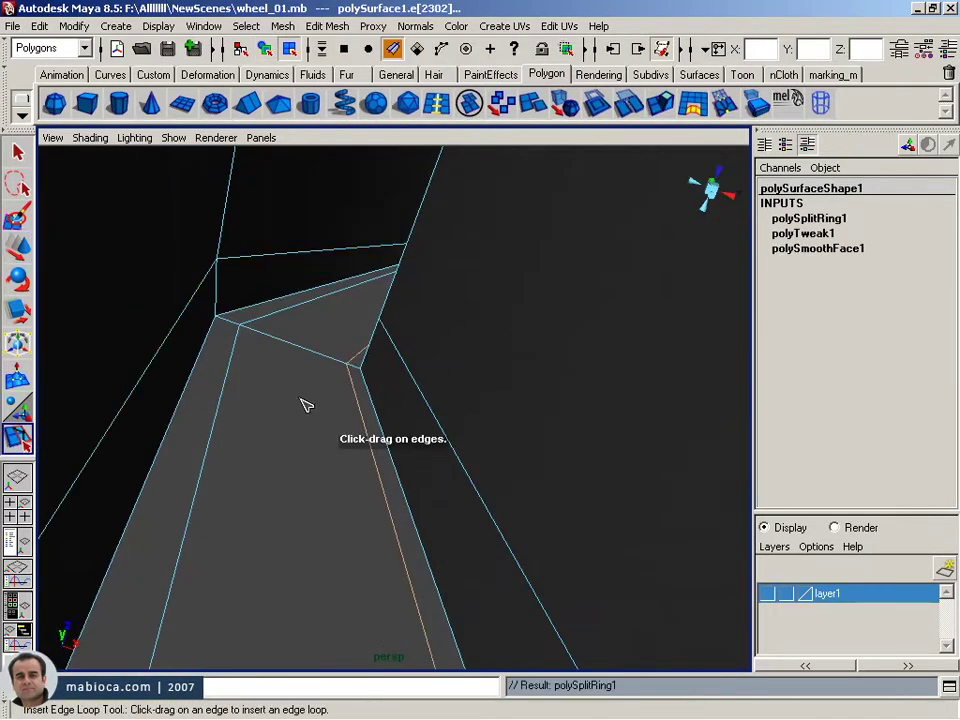
pyautogui.click(246, 26)
pyautogui.click(290, 302)
pyautogui.press('space')
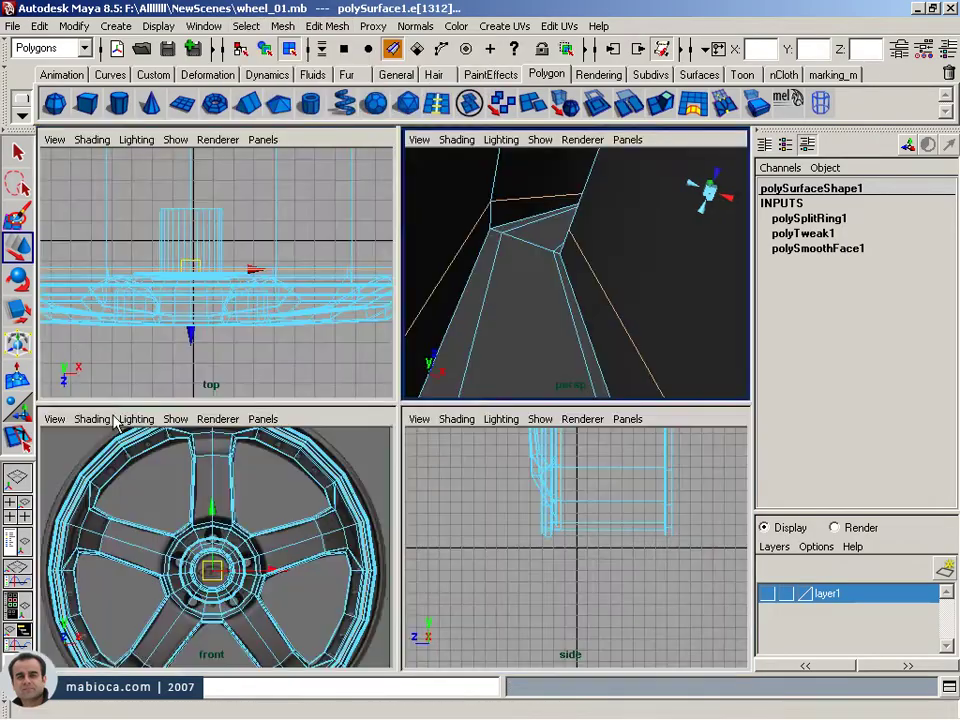
pyautogui.press('space')
pyautogui.moveTo(530, 380)
pyautogui.keyDown('alt'); pyautogui.mouseDown(button='right')
pyautogui.moveTo(242, 465)
pyautogui.moveTo(424, 510)
pyautogui.mouseUp(button='right'); pyautogui.keyUp('alt')
pyautogui.moveTo(424, 510)
pyautogui.keyDown('alt'); pyautogui.mouseDown()
pyautogui.moveTo(300, 521)
pyautogui.moveTo(352, 537)
pyautogui.moveTo(178, 524)
pyautogui.mouseUp(); pyautogui.keyUp('alt')
# - Extrude a spoke's front faces twice, sinking the second extrusion -0.574 inward
pyautogui.moveTo(377, 516); pyautogui.dragTo(378, 460, button='right')
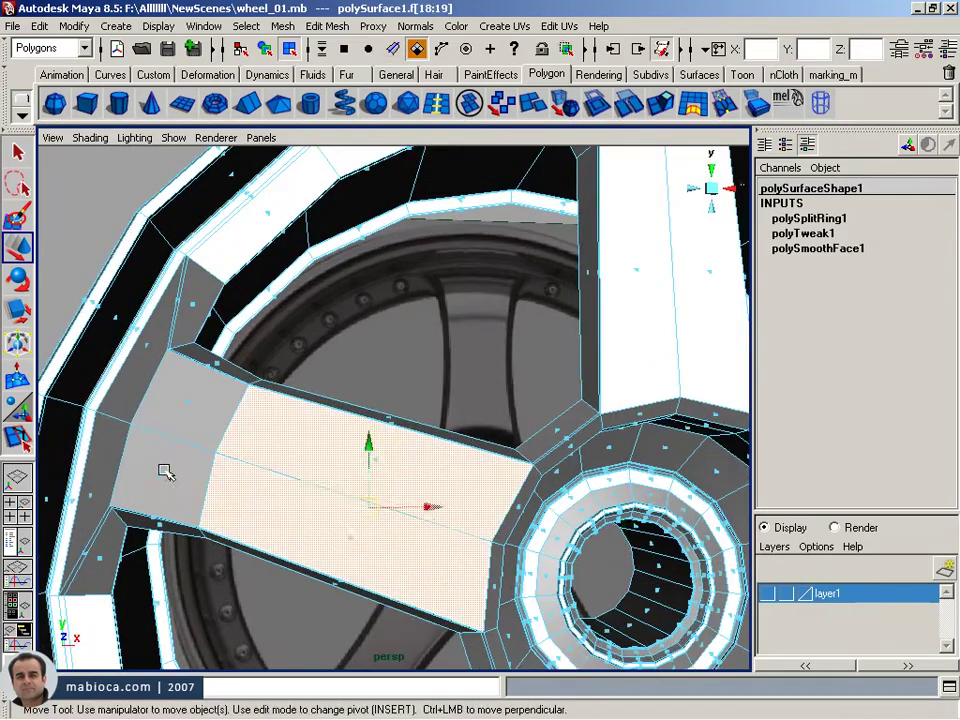
pyautogui.hotkey('ctrl', 'e')
pyautogui.keyDown('alt'); pyautogui.moveTo(375, 177); pyautogui.dragTo(468, 470); pyautogui.keyUp('alt')
pyautogui.moveTo(370, 460)
pyautogui.keyDown('alt'); pyautogui.mouseDown()
pyautogui.moveTo(392, 491)
pyautogui.moveTo(379, 379)
pyautogui.moveTo(375, 461)
pyautogui.moveTo(431, 458)
pyautogui.moveTo(437, 229)
pyautogui.mouseUp(); pyautogui.keyUp('alt')
pyautogui.hotkey('ctrl', 'e')
pyautogui.moveTo(301, 302); pyautogui.dragTo(303, 290)
pyautogui.moveTo(303, 290)
pyautogui.keyDown('alt'); pyautogui.mouseDown()
pyautogui.moveTo(336, 354)
pyautogui.moveTo(360, 454)
pyautogui.moveTo(300, 424)
pyautogui.moveTo(327, 432)
pyautogui.moveTo(274, 315)
pyautogui.moveTo(129, 281)
pyautogui.moveTo(432, 428)
pyautogui.mouseUp(); pyautogui.keyUp('alt')
# - Insert two supporting edge loops on the spoke
pyautogui.press('y')
pyautogui.click(130, 292)
pyautogui.click(127, 289)
pyautogui.press('w')
pyautogui.press('F8')
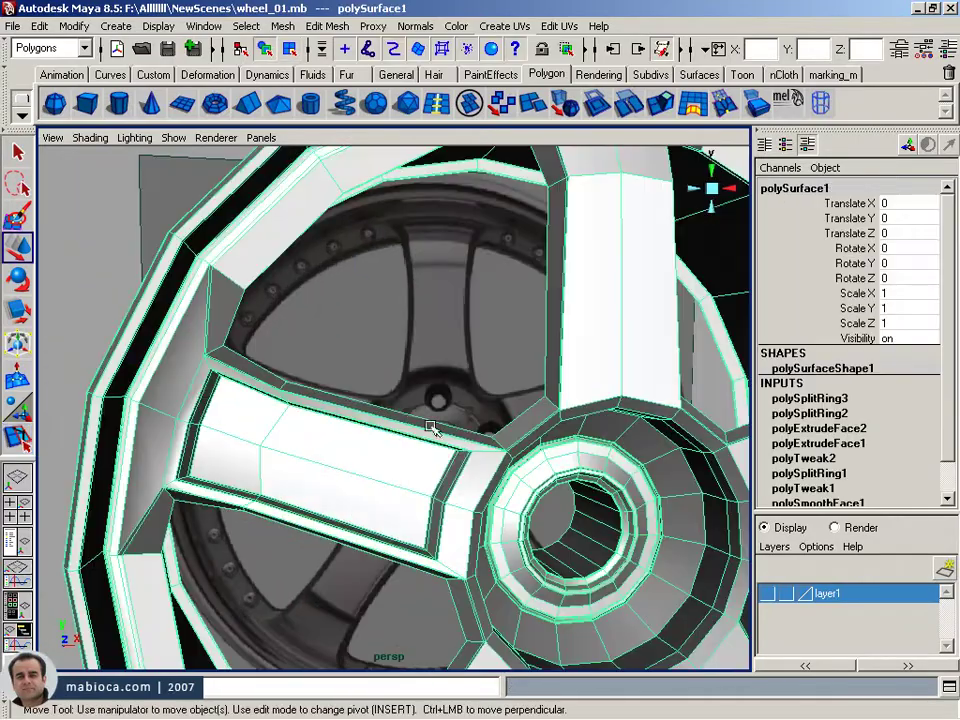
pyautogui.keyDown('alt'); pyautogui.moveTo(456, 228); pyautogui.dragTo(141, 384); pyautogui.keyUp('alt')
pyautogui.keyDown('alt'); pyautogui.moveTo(141, 384); pyautogui.dragTo(206, 461, button='right'); pyautogui.keyUp('alt')
# - Undo the smoothing and the recent edge loops on the rim
pyautogui.hotkey('ctrl', 'z')
pyautogui.press('t')
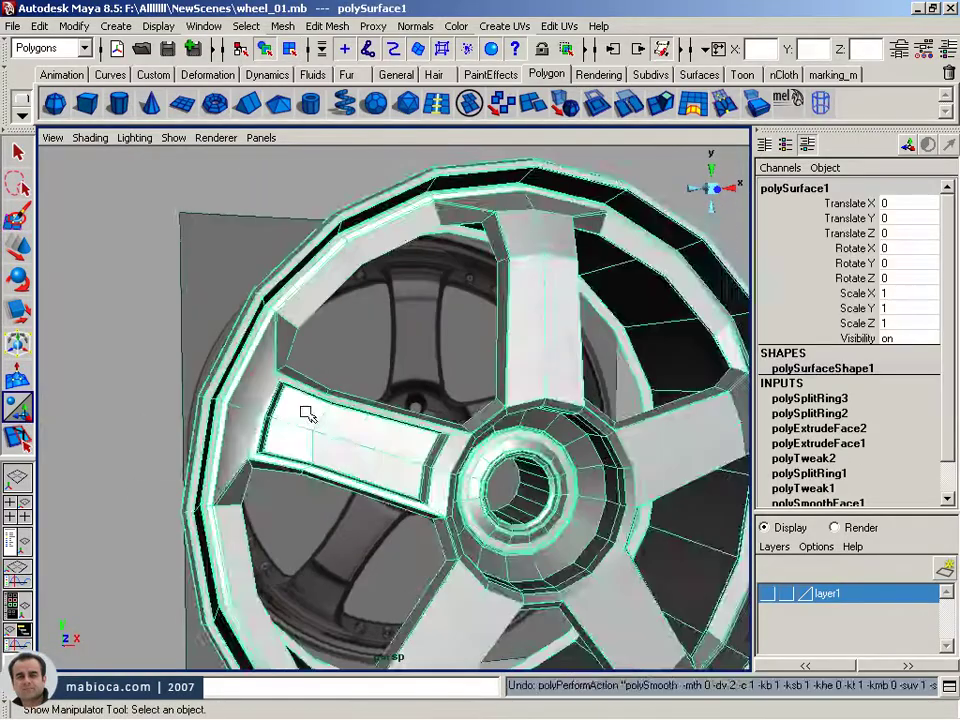
pyautogui.keyDown('alt'); pyautogui.moveTo(306, 414); pyautogui.dragTo(447, 427); pyautogui.keyUp('alt')
pyautogui.hotkey('ctrl', 'z')
pyautogui.hotkey('ctrl', 'z')
# - Select the rim in object mode, undo another edge loop, and maximise the front view
pyautogui.hotkey('ctrl', 'z')
pyautogui.rightClick(375, 368)
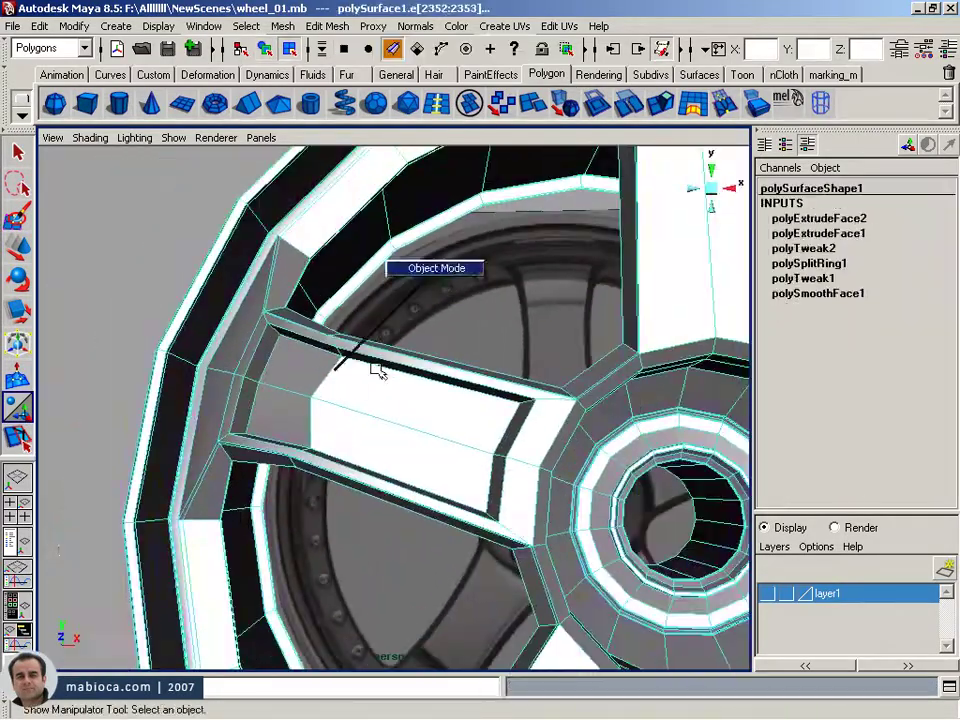
pyautogui.click(127, 323)
pyautogui.click(171, 354)
pyautogui.hotkey('ctrl', 'z')
pyautogui.press('space')
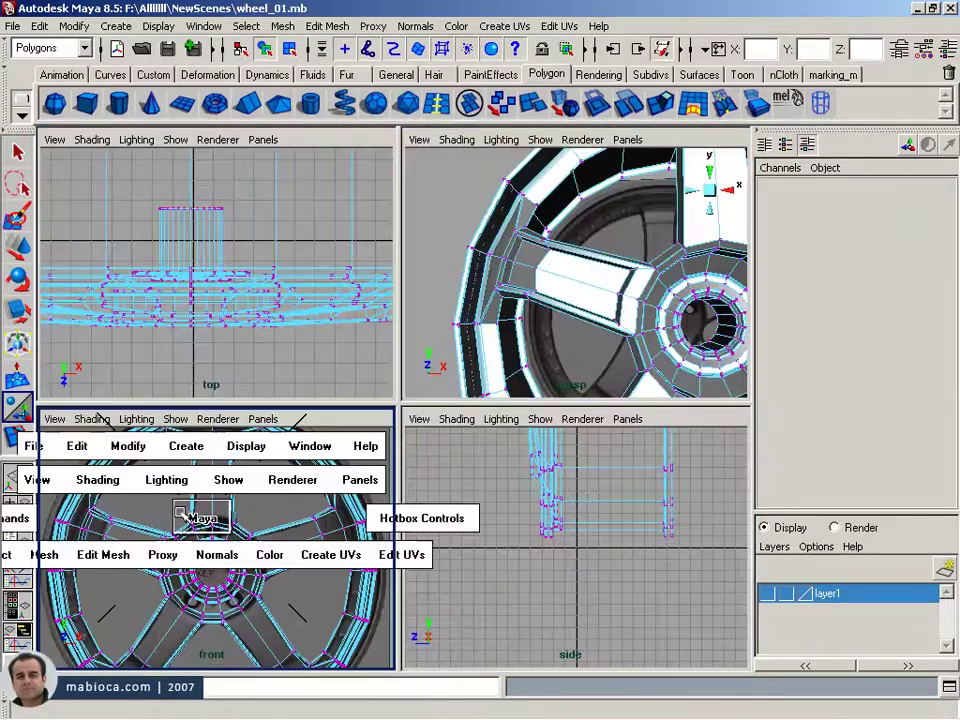
pyautogui.press('space')
pyautogui.press('F8')
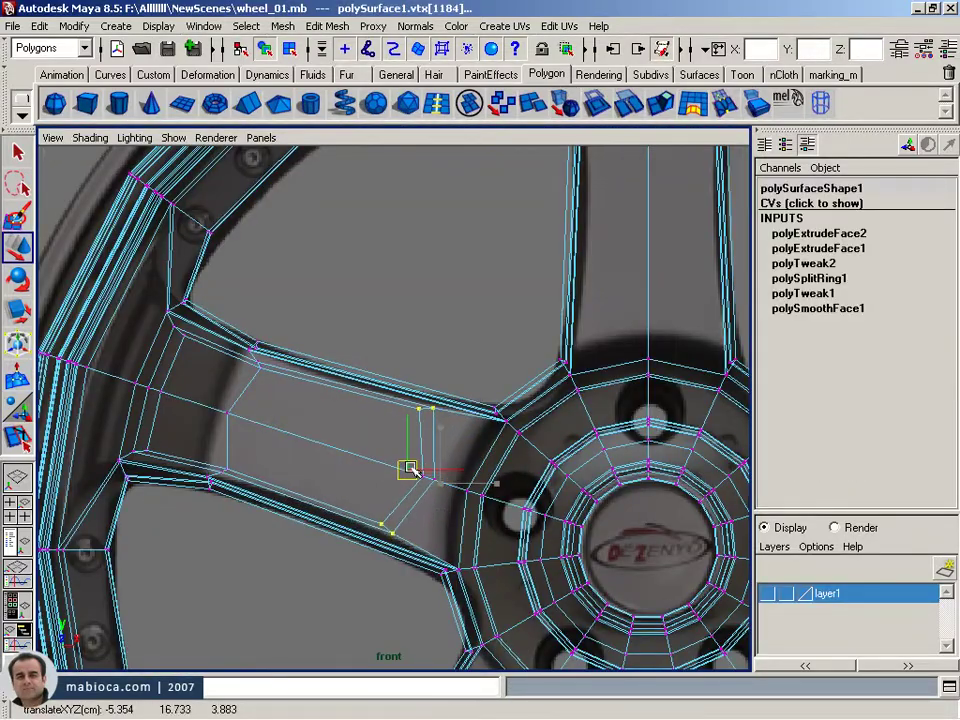
# - Scale the selected spoke vertices closer together in the front view
pyautogui.keyDown('alt'); pyautogui.moveTo(376, 528); pyautogui.dragTo(570, 499); pyautogui.keyUp('alt')
pyautogui.press('Insert')
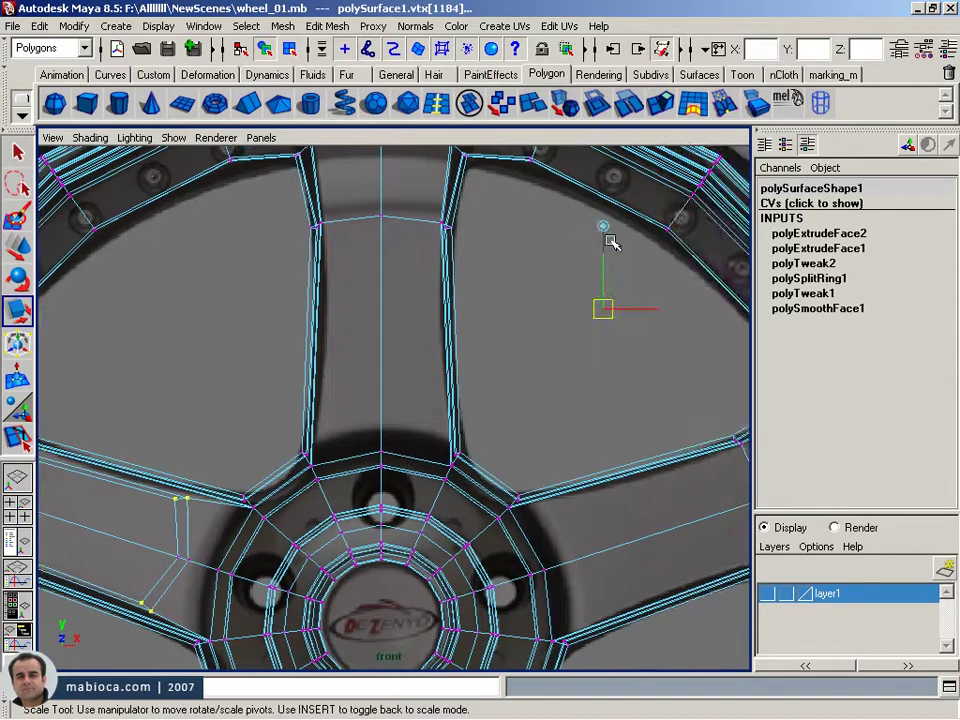
pyautogui.press('Insert')
pyautogui.keyDown('alt'); pyautogui.moveTo(611, 240); pyautogui.dragTo(516, 396, button='middle'); pyautogui.keyUp('alt')
pyautogui.scroll(2, 396, 543)
pyautogui.moveTo(405, 452); pyautogui.dragTo(393, 452)
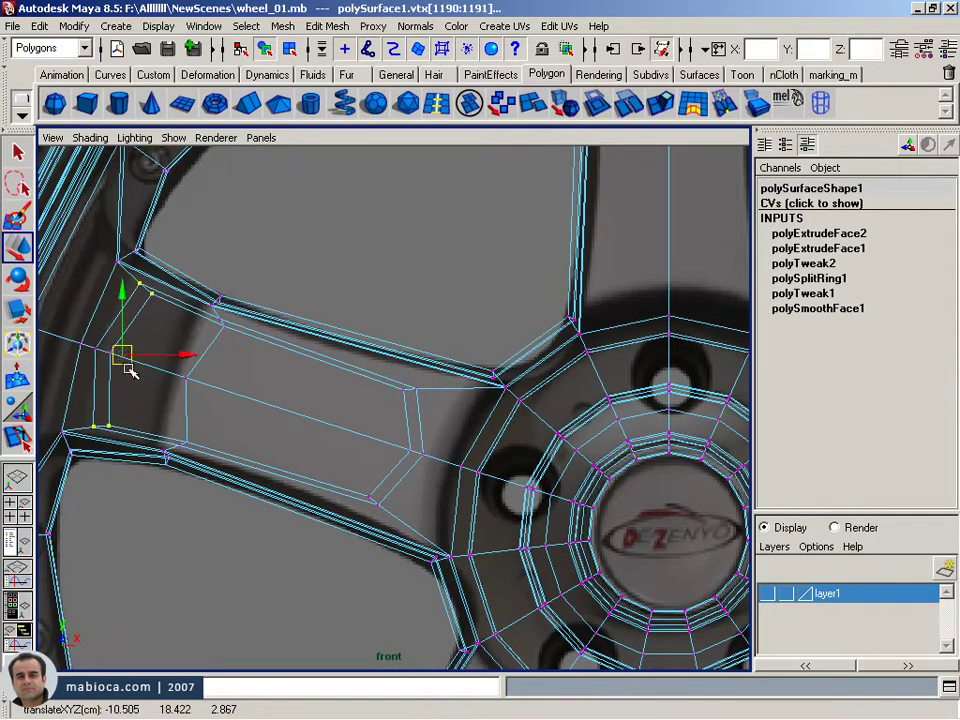
# - Preview the reshaped rim smoothed in the perspective view
pyautogui.press('space')
pyautogui.press('space')
pyautogui.press('w')
pyautogui.moveTo(338, 378)
pyautogui.keyDown('alt'); pyautogui.mouseDown()
pyautogui.moveTo(306, 441)
pyautogui.moveTo(289, 641)
pyautogui.mouseUp(); pyautogui.keyUp('alt')
pyautogui.press('F8')
pyautogui.click(574, 111)
pyautogui.moveTo(408, 537)
pyautogui.keyDown('alt'); pyautogui.mouseDown()
pyautogui.moveTo(302, 506)
pyautogui.moveTo(336, 564)
pyautogui.mouseUp(); pyautogui.keyUp('alt')
pyautogui.keyDown('alt'); pyautogui.moveTo(336, 564); pyautogui.dragTo(246, 484, button='right'); pyautogui.keyUp('alt')
# - Reselect the rim and undo the last extrusion
pyautogui.click(246, 484)
pyautogui.click(17, 437)
pyautogui.moveTo(150, 470)
pyautogui.keyDown('alt'); pyautogui.mouseDown()
pyautogui.moveTo(206, 514)
pyautogui.moveTo(160, 420)
pyautogui.mouseUp(); pyautogui.keyUp('alt')
pyautogui.hotkey('ctrl', 'z')
pyautogui.hotkey('ctrl', 'z')
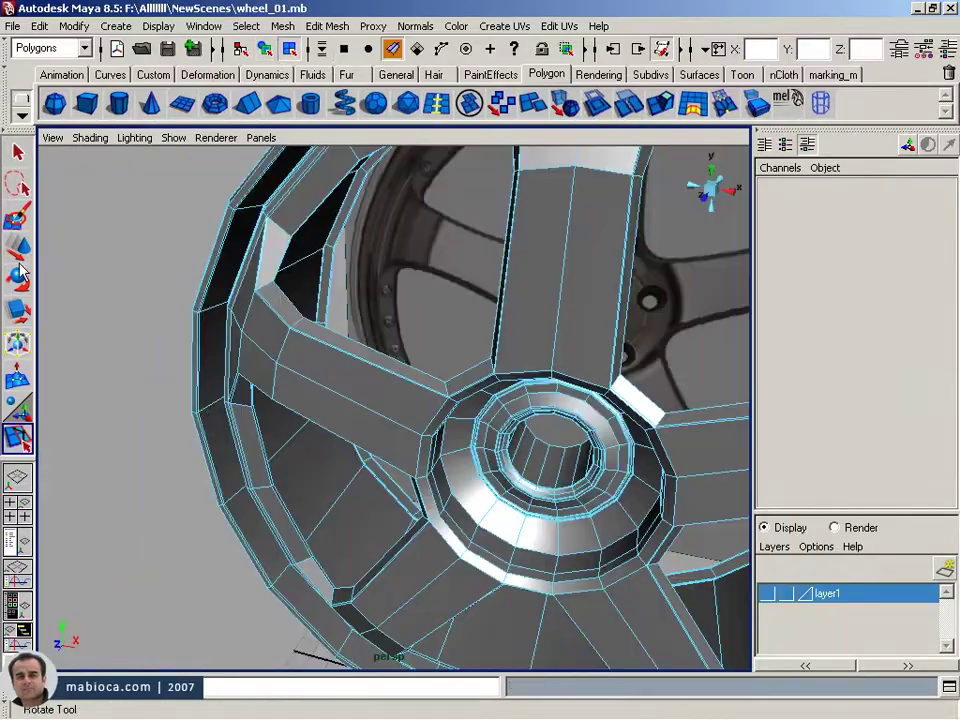
pyautogui.click(18, 248)
pyautogui.moveTo(369, 399)
pyautogui.keyDown('alt'); pyautogui.mouseDown()
pyautogui.moveTo(349, 467)
pyautogui.moveTo(264, 390)
pyautogui.moveTo(454, 531)
pyautogui.mouseUp(); pyautogui.keyUp('alt')
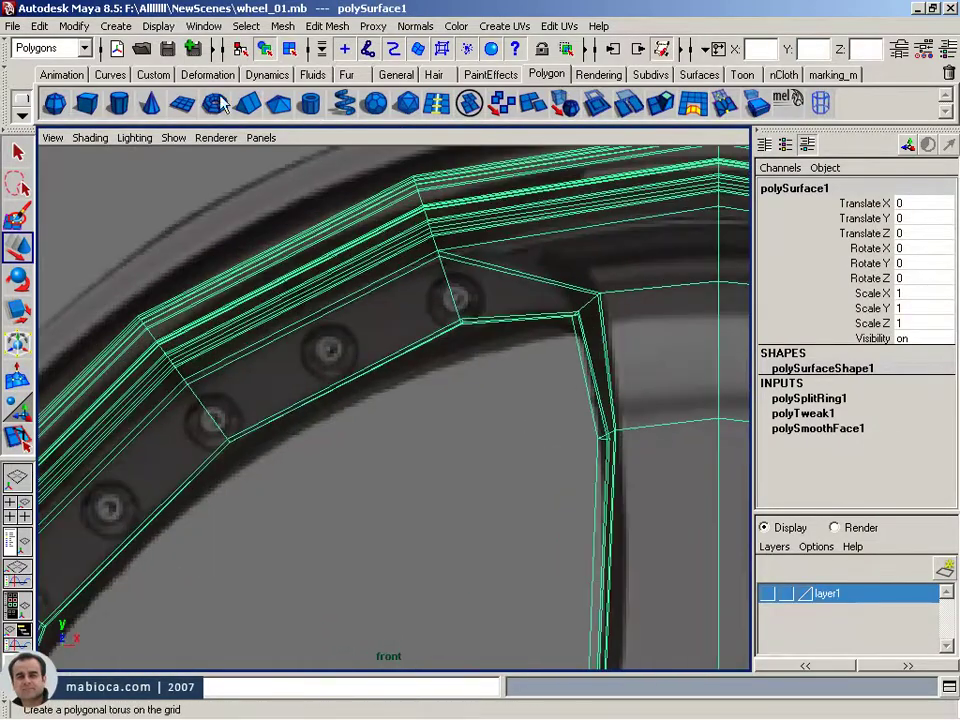
# - Create a polygon pipe rotated 90 in X and scaled down into a bolt hole
pyautogui.click(313, 110)
pyautogui.scroll(-3, 326, 386)
pyautogui.moveTo(407, 500); pyautogui.dragTo(405, 310)
pyautogui.press('e')
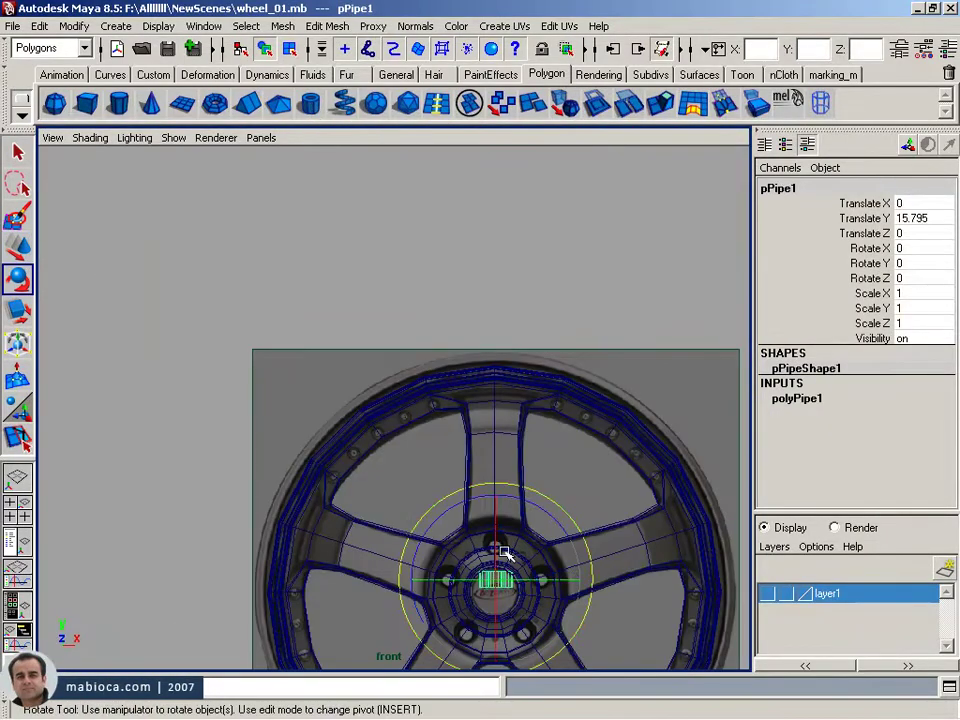
pyautogui.doubleClick(910, 248)
pyautogui.write('90')
pyautogui.press('Return')
pyautogui.moveTo(450, 561); pyautogui.dragTo(392, 480)
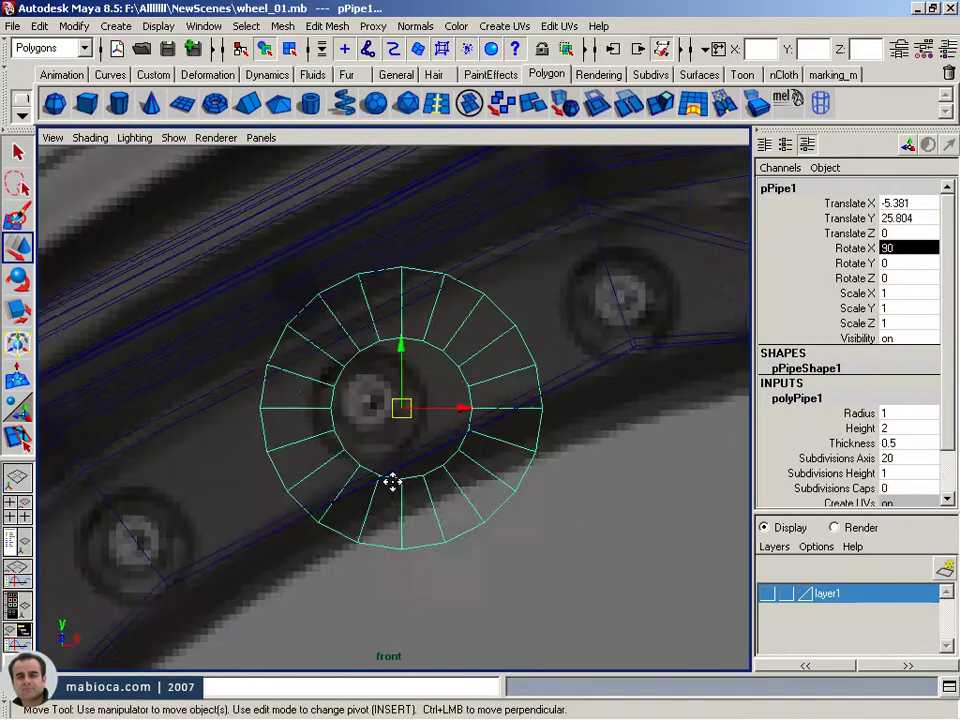
pyautogui.press('r')
pyautogui.moveTo(392, 480); pyautogui.dragTo(333, 480, button='middle')
pyautogui.press('w')
# - Set the pipe's Subdivisions Axis to 8 and scale it up slightly
pyautogui.scroll(-2, 904, 415)
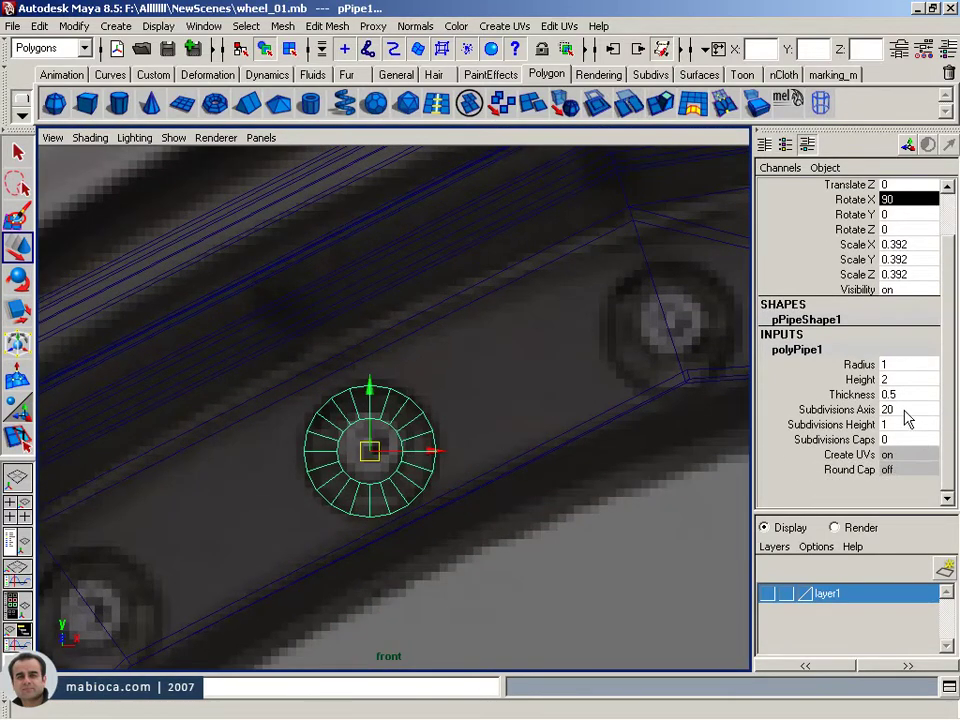
pyautogui.click(840, 410)
pyautogui.moveTo(600, 411); pyautogui.dragTo(381, 411, button='middle')
pyautogui.scroll(2, 578, 444)
pyautogui.press('r')
pyautogui.moveTo(578, 444); pyautogui.dragTo(257, 456, button='middle')
pyautogui.press('space')
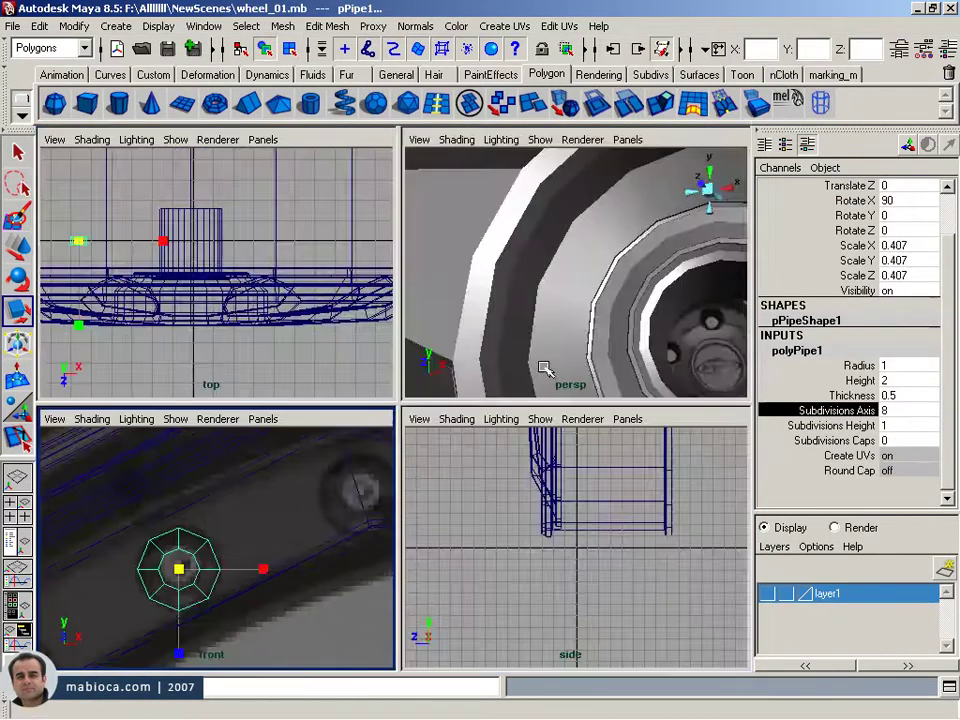
pyautogui.press('space')
# - Duplicate the octagonal pipe into a smaller inner pipe nudged forward
pyautogui.hotkey('ctrl', 'd')
pyautogui.moveTo(369, 396); pyautogui.dragTo(365, 467, button='middle')
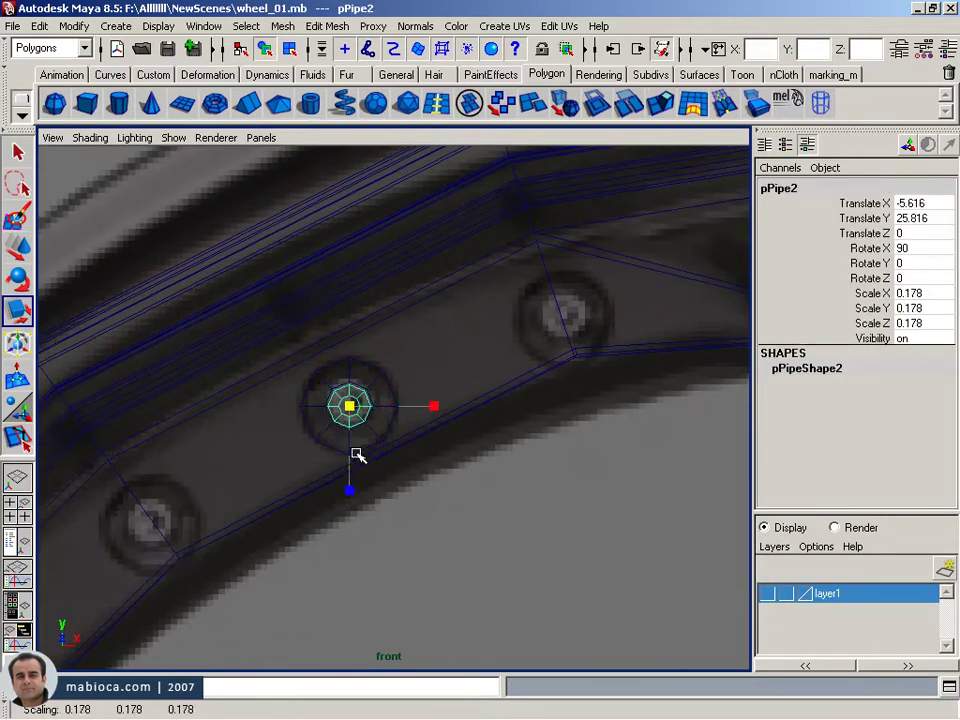
pyautogui.press('f')
pyautogui.moveTo(357, 455)
pyautogui.keyDown('alt'); pyautogui.mouseDown()
pyautogui.moveTo(439, 439)
pyautogui.moveTo(424, 420)
pyautogui.moveTo(378, 450)
pyautogui.moveTo(386, 422)
pyautogui.mouseUp(); pyautogui.keyUp('alt')
pyautogui.press('w')
# - Show wireframe on shaded and add an edge loop around the outer pipe
pyautogui.click(90, 137)
pyautogui.click(139, 302)
pyautogui.keyDown('alt'); pyautogui.moveTo(139, 302); pyautogui.dragTo(446, 446); pyautogui.keyUp('alt')
pyautogui.click(528, 456)
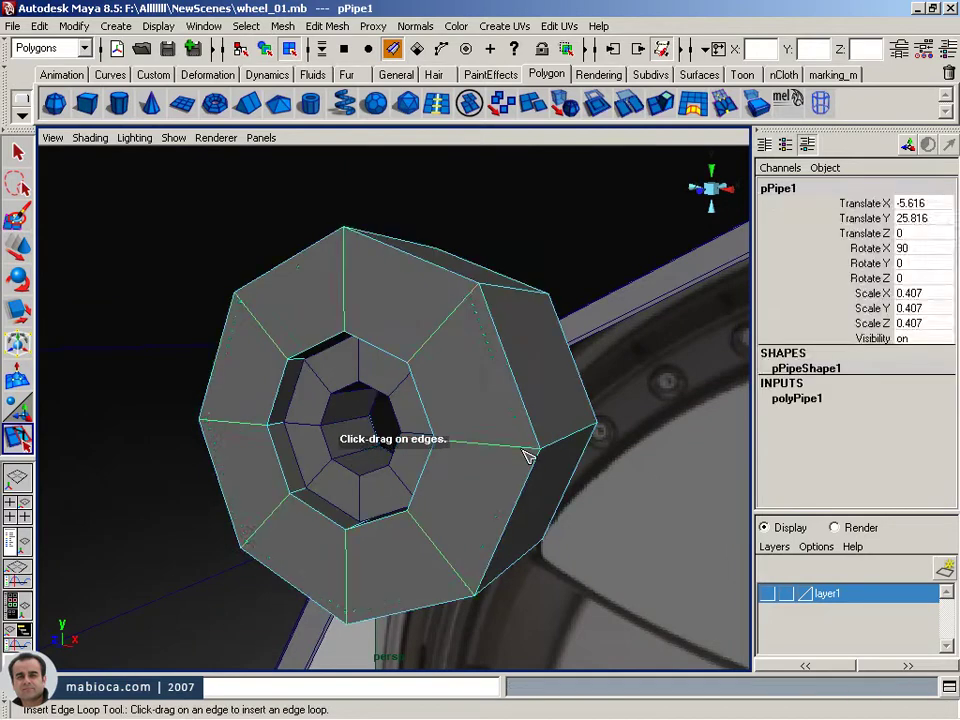
pyautogui.moveTo(528, 456); pyautogui.dragTo(531, 452)
pyautogui.moveTo(307, 439); pyautogui.dragTo(30, 442)
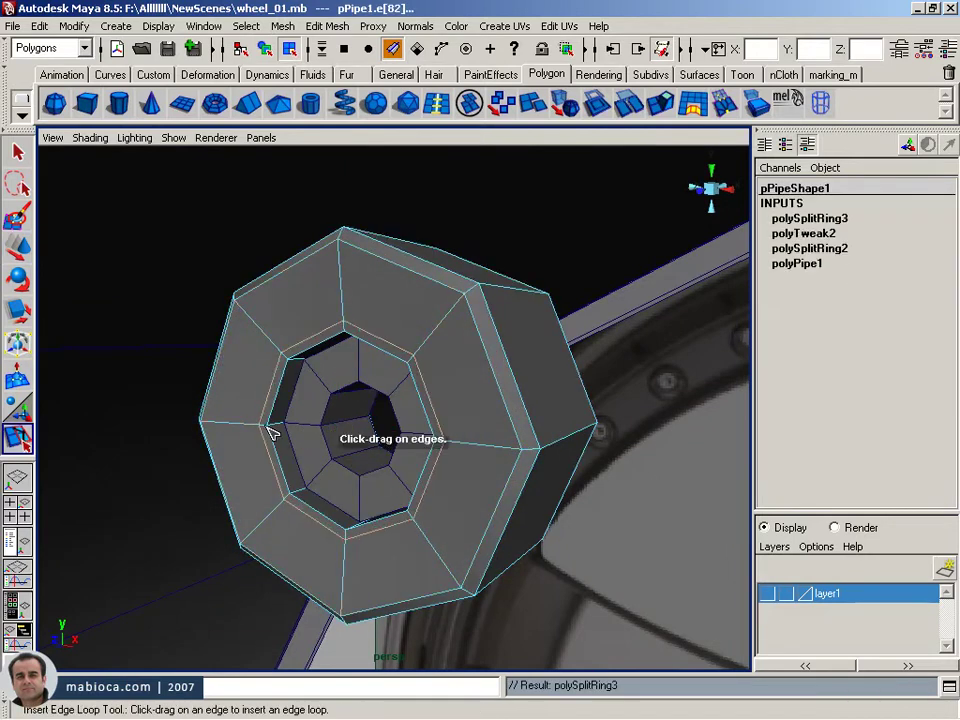
pyautogui.keyDown('alt'); pyautogui.moveTo(323, 445); pyautogui.dragTo(549, 308); pyautogui.keyUp('alt')
pyautogui.press('y')
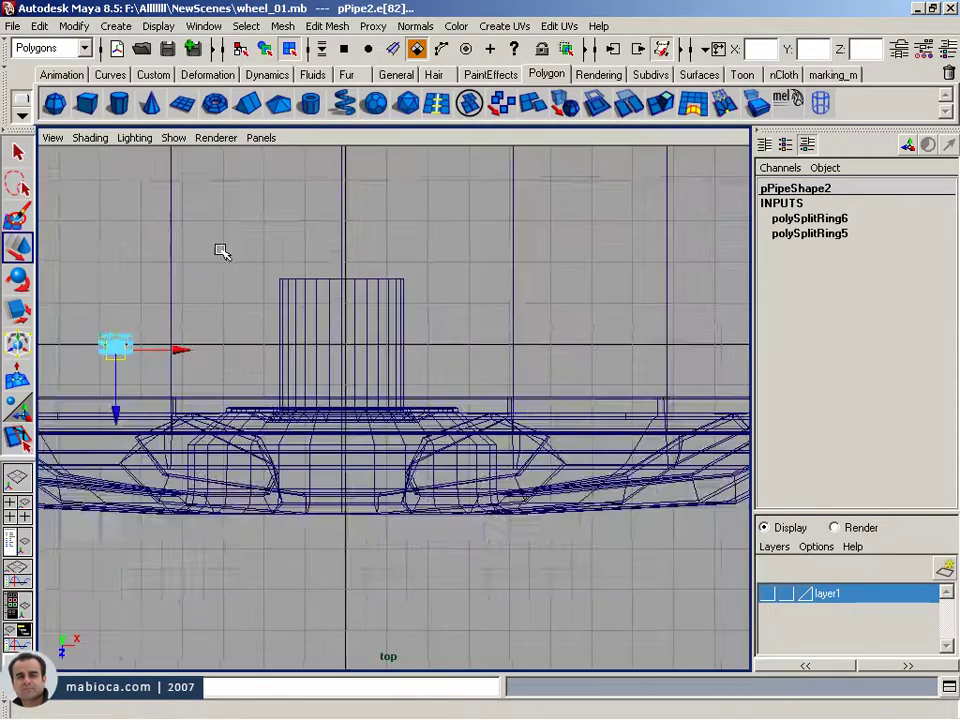
pyautogui.press('space')
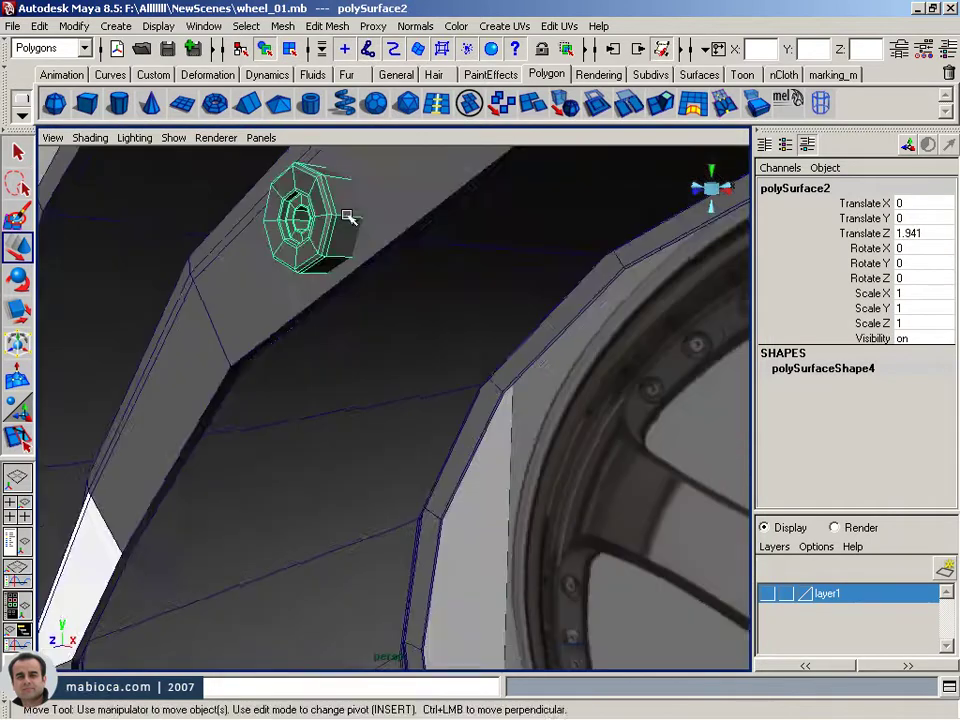
# - Zoom in on the lug nut, seat it slightly deeper, and select its outer side faces
pyautogui.moveTo(397, 399)
pyautogui.keyDown('alt'); pyautogui.mouseDown()
pyautogui.moveTo(467, 514)
pyautogui.moveTo(670, 434)
pyautogui.mouseUp(); pyautogui.keyUp('alt')
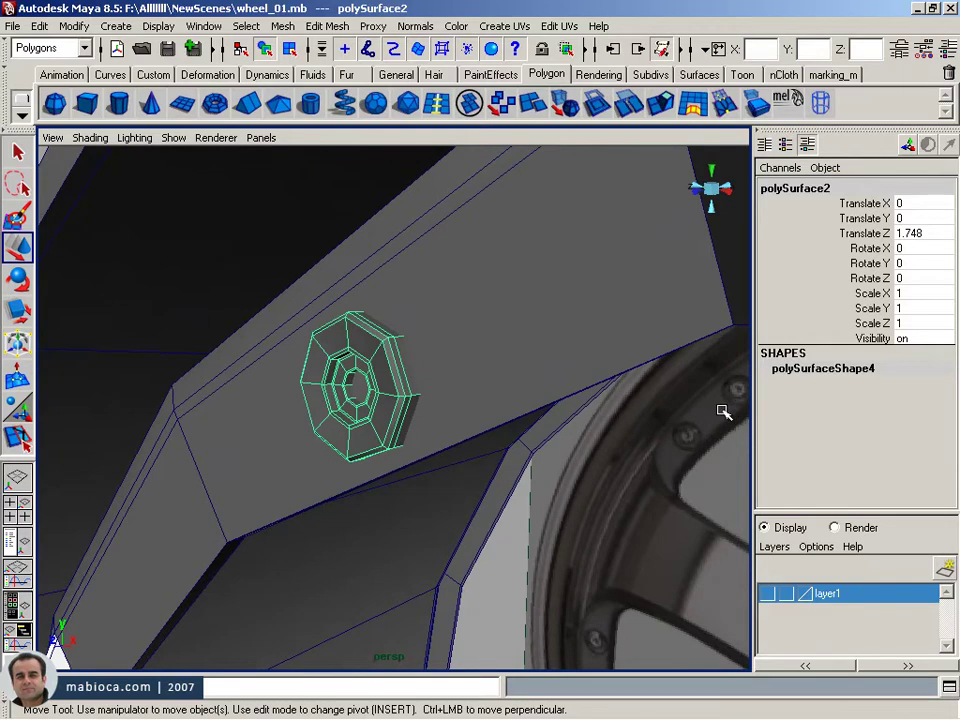
pyautogui.keyDown('alt'); pyautogui.moveTo(697, 434); pyautogui.dragTo(596, 433, button='right'); pyautogui.keyUp('alt')
pyautogui.moveTo(493, 456); pyautogui.dragTo(529, 444, button='middle')
pyautogui.moveTo(529, 444)
pyautogui.keyDown('alt'); pyautogui.mouseDown()
pyautogui.moveTo(716, 441)
pyautogui.moveTo(521, 418)
pyautogui.moveTo(369, 476)
pyautogui.mouseUp(); pyautogui.keyUp('alt')
pyautogui.press('F11')
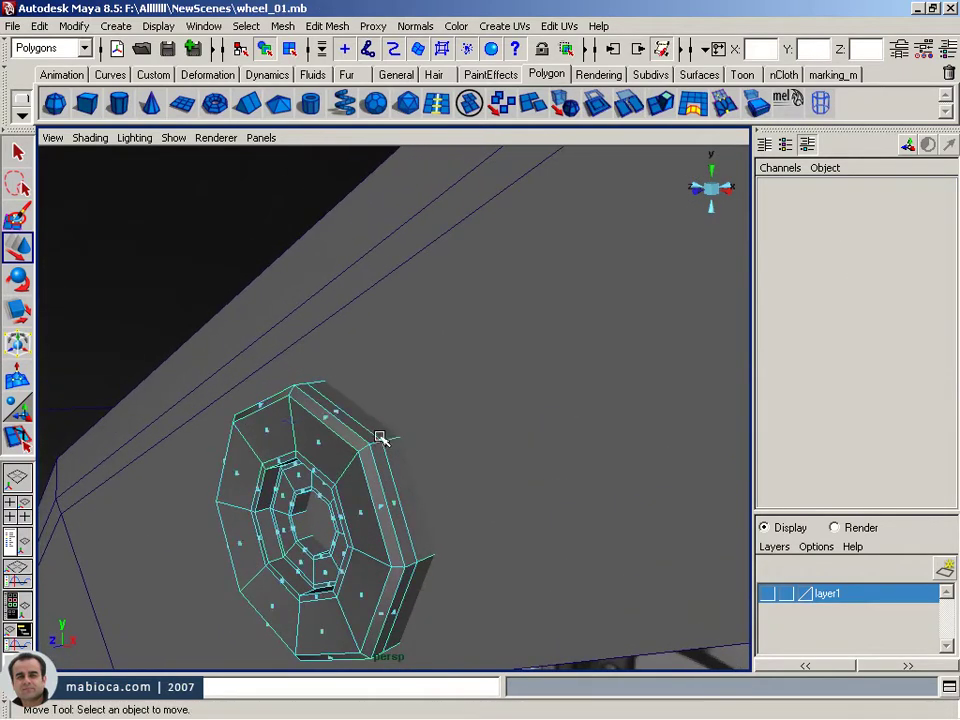
pyautogui.doubleClick(300, 497)
pyautogui.keyDown('shift'); pyautogui.moveTo(172, 517); pyautogui.dragTo(260, 420, button='right'); pyautogui.keyUp('shift')
pyautogui.moveTo(260, 420)
pyautogui.keyDown('alt'); pyautogui.mouseDown()
pyautogui.moveTo(469, 426)
pyautogui.moveTo(369, 369)
pyautogui.mouseUp(); pyautogui.keyUp('alt')
pyautogui.press('w')
pyautogui.press('F11')
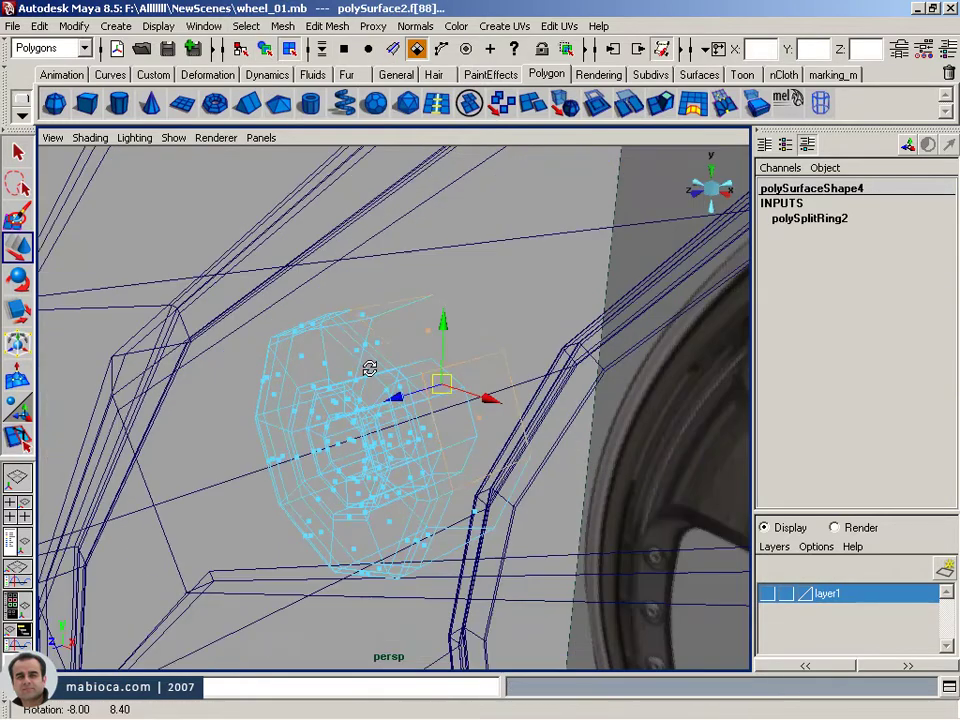
pyautogui.moveTo(489, 398)
pyautogui.keyDown('alt'); pyautogui.mouseDown()
pyautogui.moveTo(450, 360)
pyautogui.moveTo(486, 392)
pyautogui.mouseUp(); pyautogui.keyUp('alt')
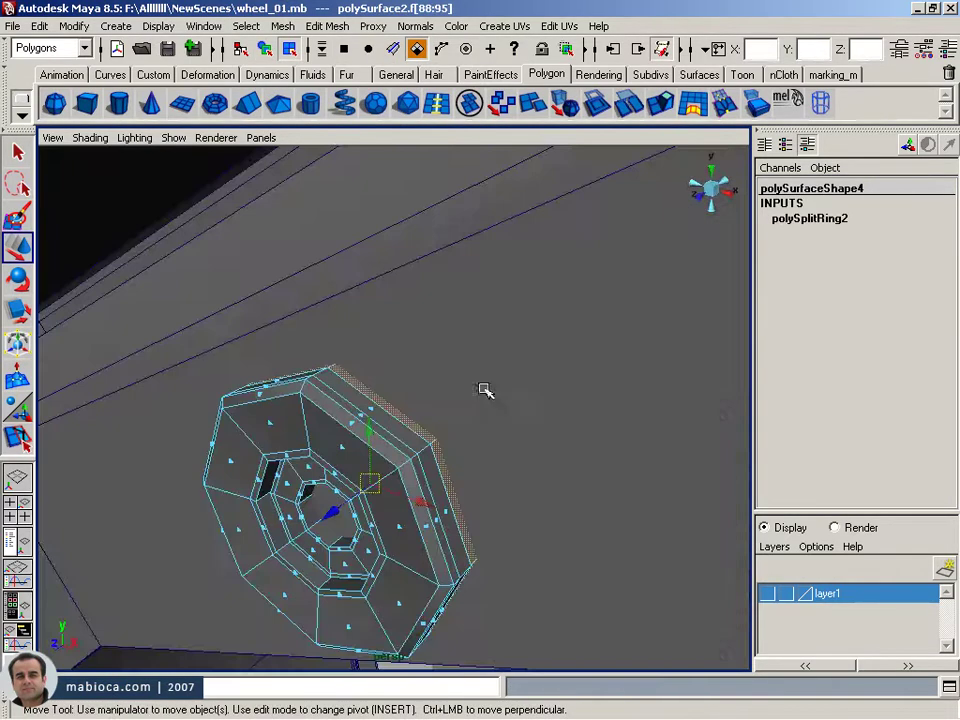
pyautogui.keyDown('shift'); pyautogui.moveTo(486, 392); pyautogui.dragTo(388, 401, button='right'); pyautogui.keyUp('shift')
# - Extrude the nut's outer side faces twice, pushing each extrusion slightly outward
pyautogui.moveTo(444, 314); pyautogui.dragTo(439, 328)
pyautogui.keyDown('alt'); pyautogui.moveTo(439, 328); pyautogui.dragTo(405, 427, button='middle'); pyautogui.keyUp('alt')
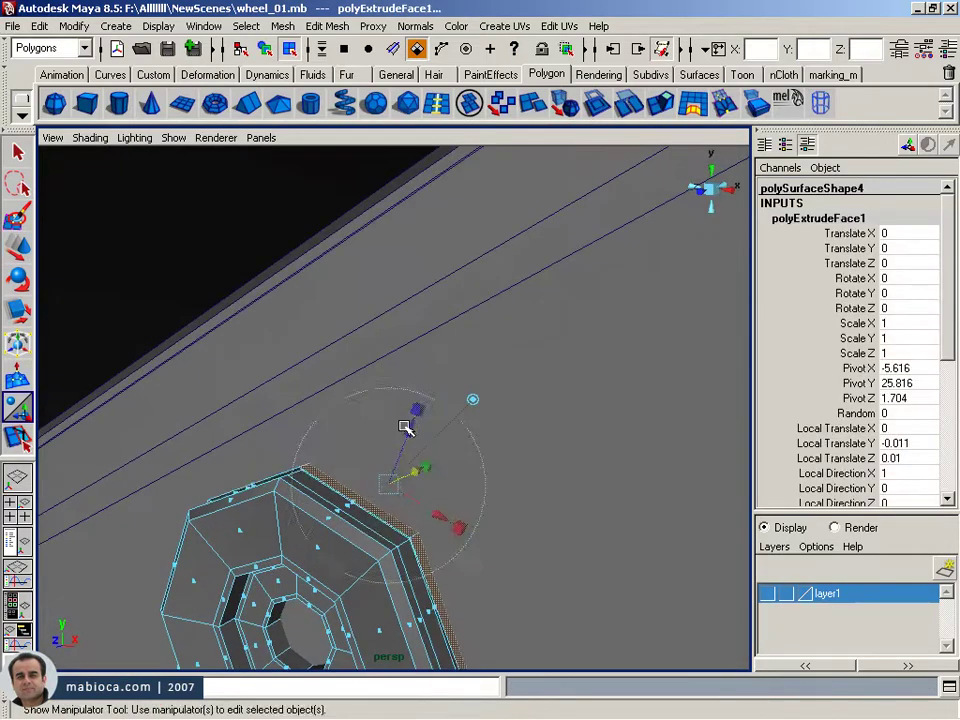
pyautogui.click(533, 102)
pyautogui.moveTo(418, 406); pyautogui.dragTo(413, 417)
pyautogui.keyDown('shift'); pyautogui.moveTo(413, 418); pyautogui.dragTo(184, 403, button='right'); pyautogui.keyUp('shift')
pyautogui.moveTo(184, 403)
pyautogui.keyDown('alt'); pyautogui.mouseDown()
pyautogui.moveTo(514, 424)
pyautogui.moveTo(584, 403)
pyautogui.moveTo(559, 441)
pyautogui.mouseUp(); pyautogui.keyUp('alt')
# - Insert supporting edge loops along the nut's lip, undoing the surplus loops
pyautogui.click(584, 403)
pyautogui.scroll(3, 559, 441)
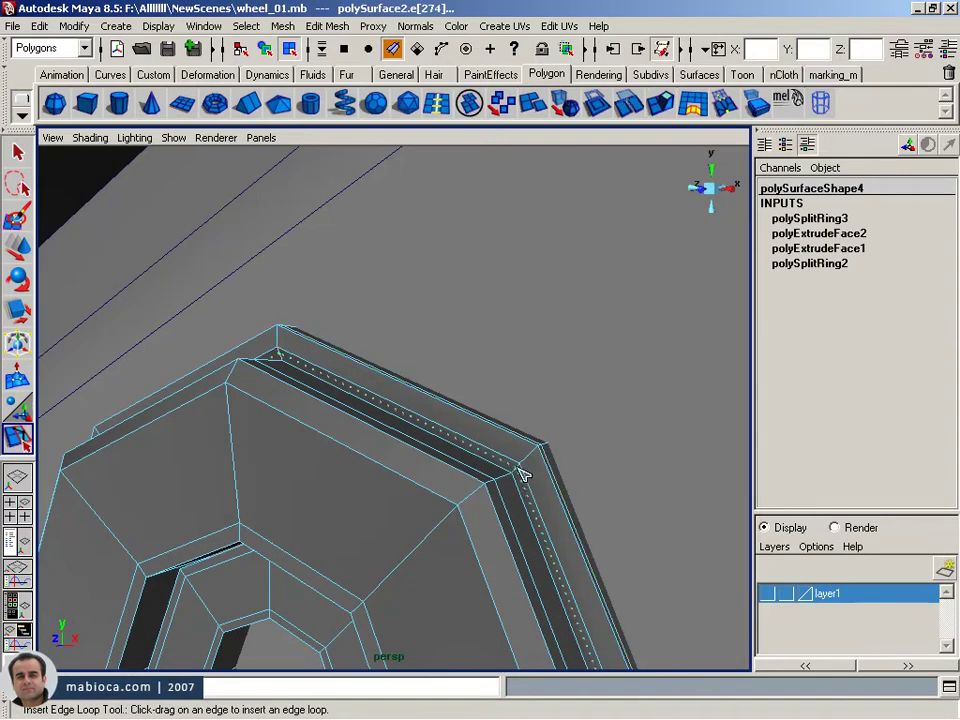
pyautogui.click(283, 346)
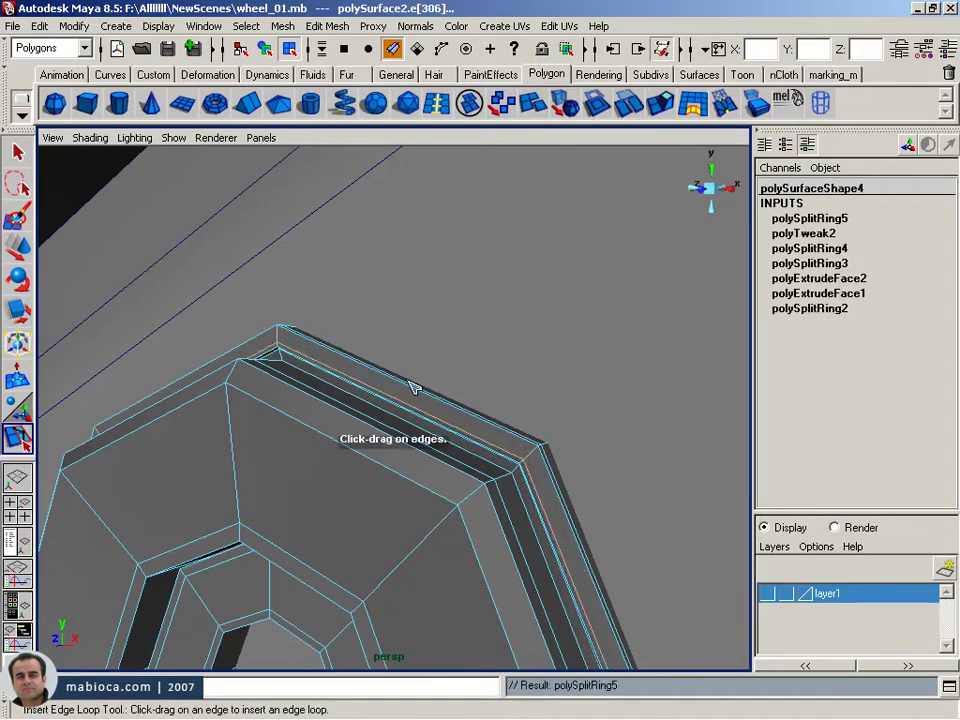
pyautogui.click(294, 369)
pyautogui.scroll(-5, 386, 428)
pyautogui.hotkey('ctrl', 'z')
pyautogui.scroll(3, 510, 437)
pyautogui.scroll(-5, 510, 437)
pyautogui.hotkey('ctrl', 'z')
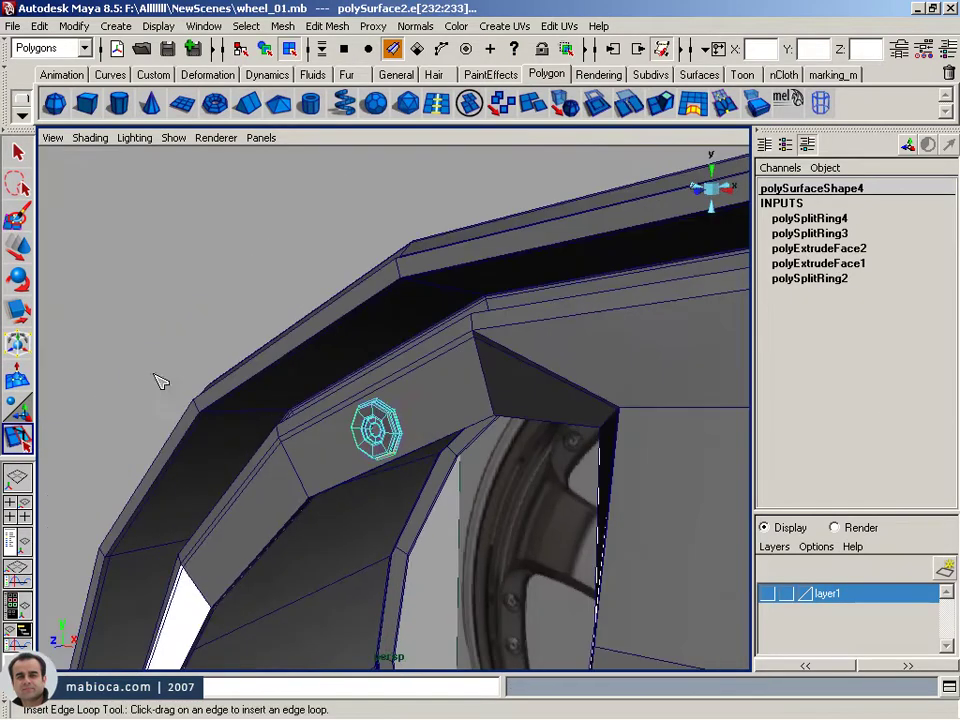
pyautogui.press('w')
pyautogui.keyDown('alt'); pyautogui.moveTo(418, 413); pyautogui.dragTo(311, 381); pyautogui.keyUp('alt')
# - Freeze the nut's transforms, delete its history and set Rotate Z to 0
pyautogui.press('f')
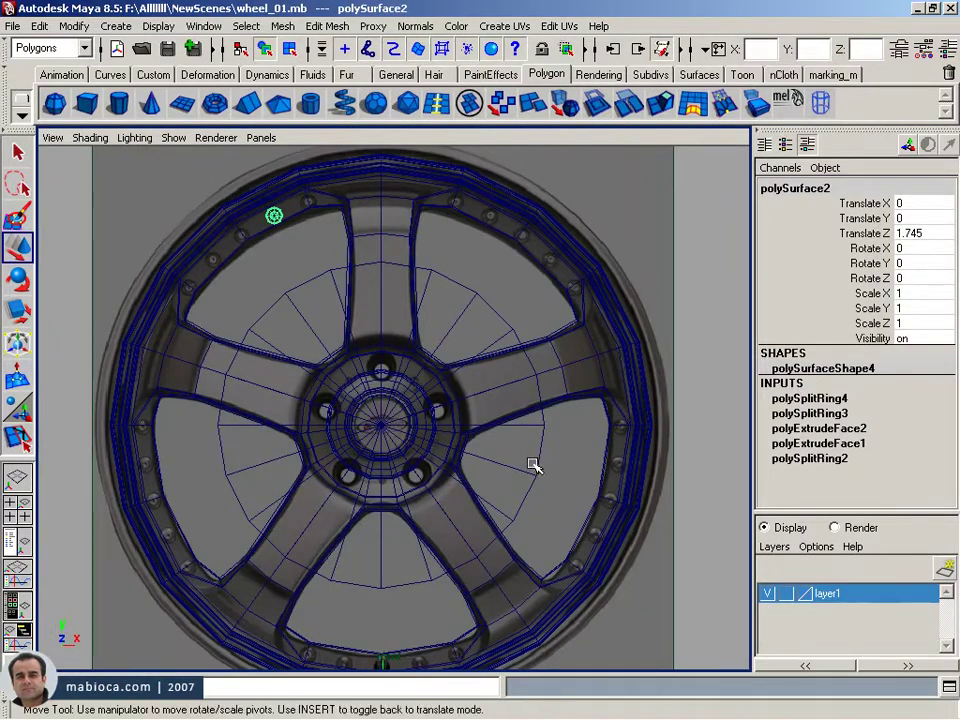
pyautogui.press('e')
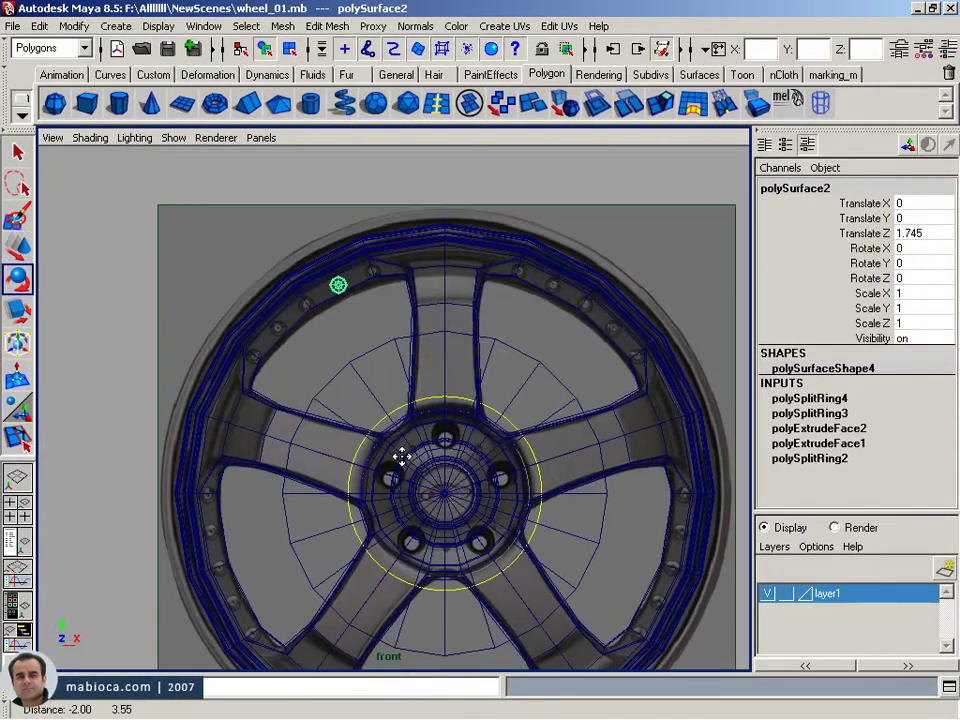
pyautogui.click(74, 26)
pyautogui.click(128, 86)
pyautogui.hotkey('alt', 'shift', 'd')
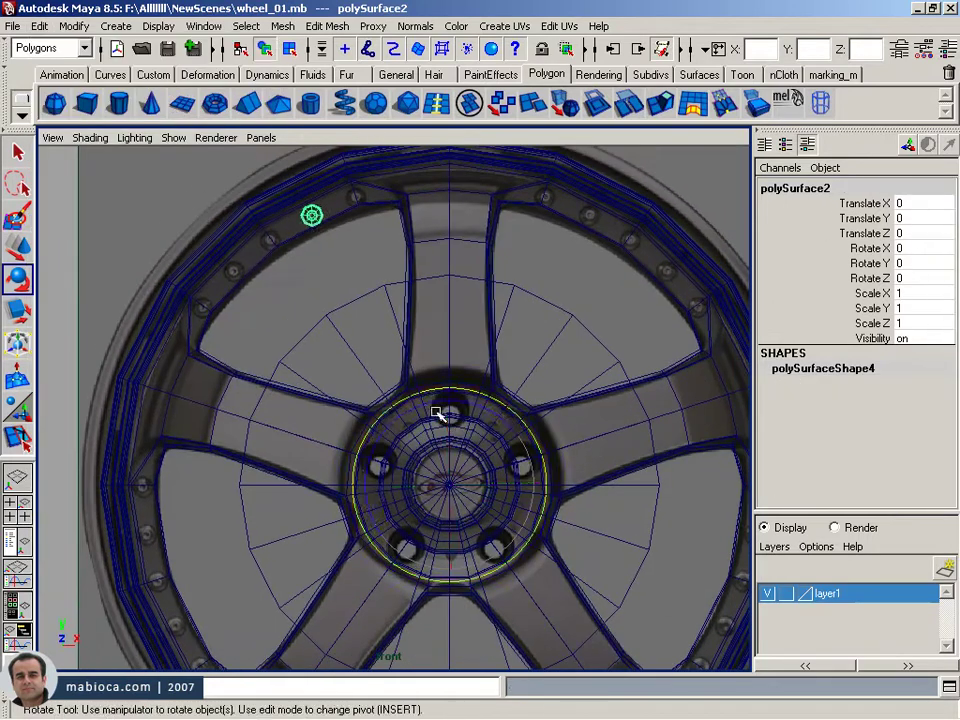
pyautogui.click(920, 278)
pyautogui.scroll(5, 379, 427)
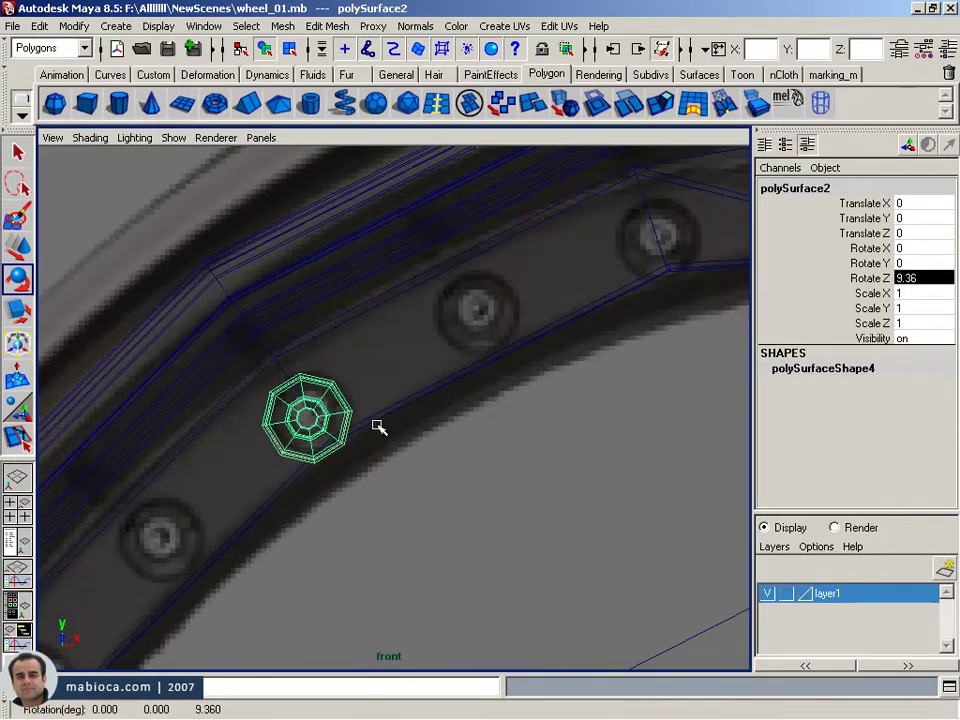
pyautogui.write('9')
pyautogui.scroll(-5, 521, 443)
pyautogui.scroll(-2, 413, 415)
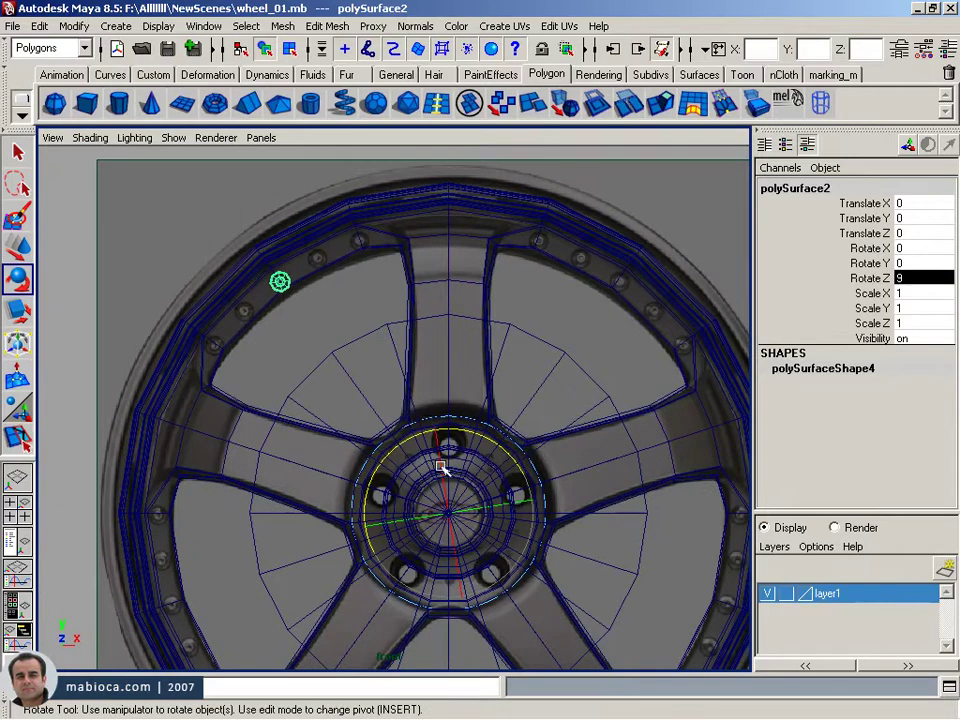
pyautogui.write('0')
pyautogui.press('Return')
# - Tweak the bolt's vertices, then return to whole-object selection
pyautogui.scroll(5, 490, 453)
pyautogui.moveTo(413, 407); pyautogui.dragTo(364, 403, button='right')
pyautogui.press('r')
pyautogui.press('w')
pyautogui.hotkey('ctrl', 'z')
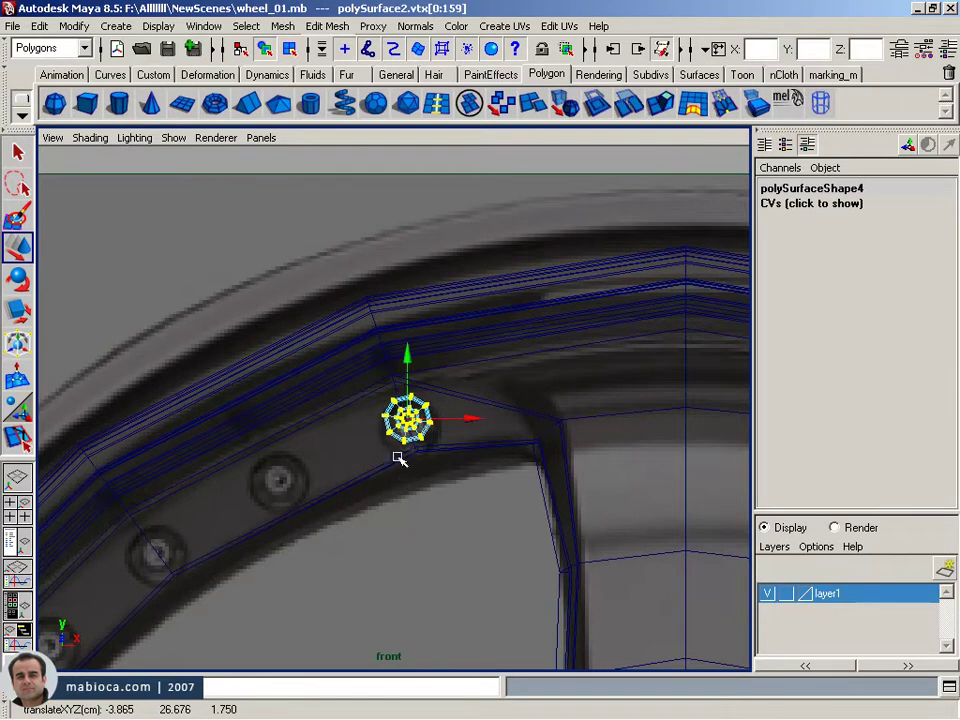
pyautogui.scroll(-1, 398, 458)
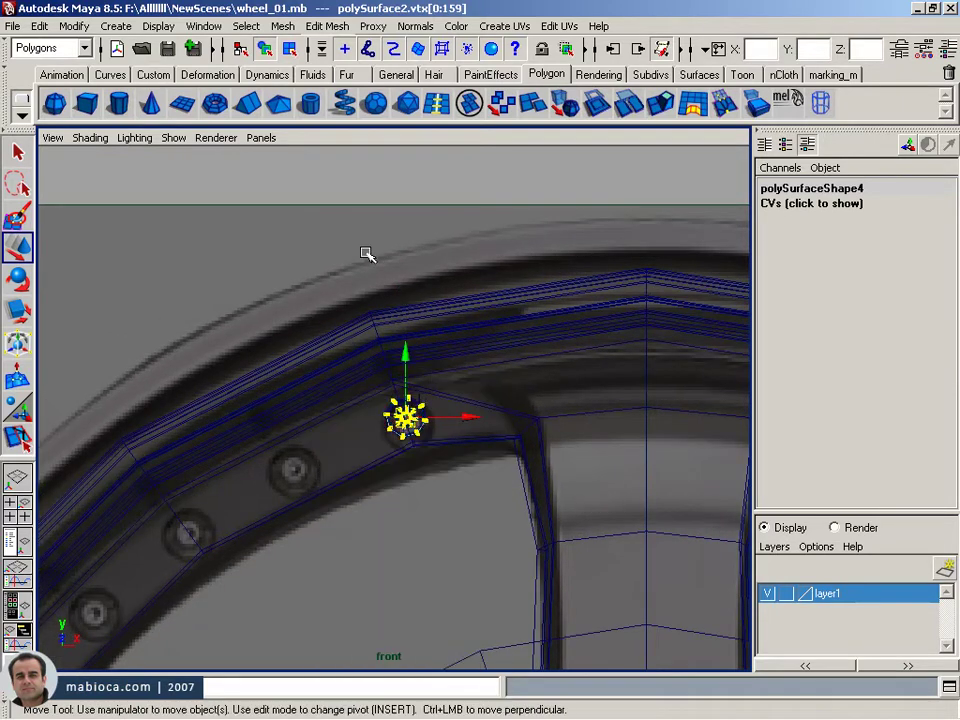
pyautogui.press('F8')
pyautogui.scroll(-2, 386, 390)
pyautogui.scroll(-2, 360, 459)
pyautogui.press('e')
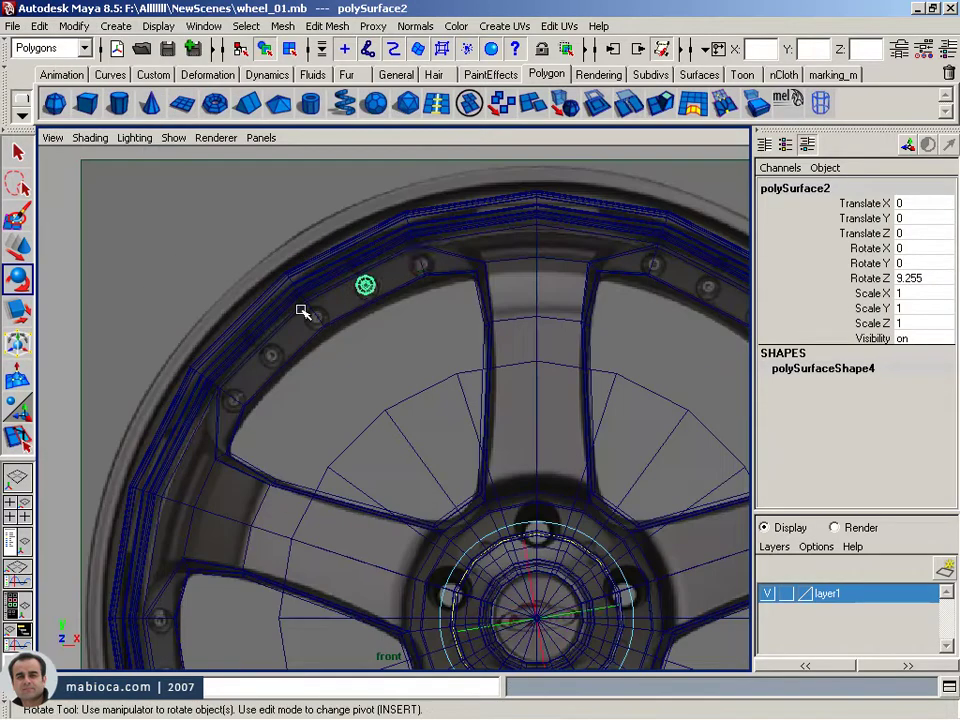
# - Try Duplicate Special with 4 rotated bolt copies, then undo the result
pyautogui.hotkey('ctrl', 'z')
pyautogui.click(38, 26)
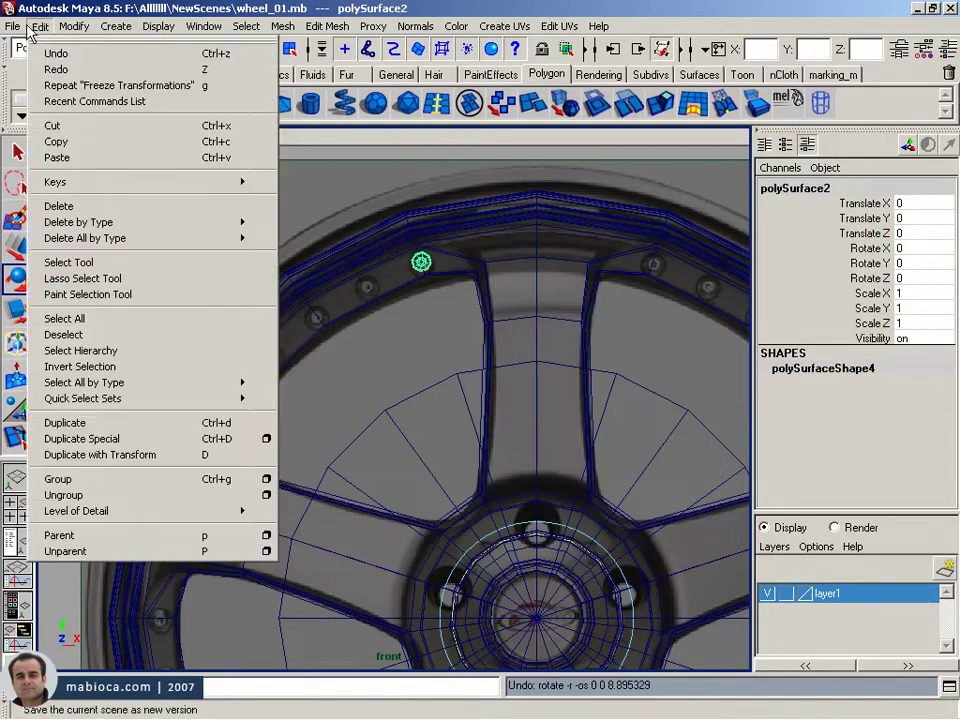
pyautogui.click(266, 438)
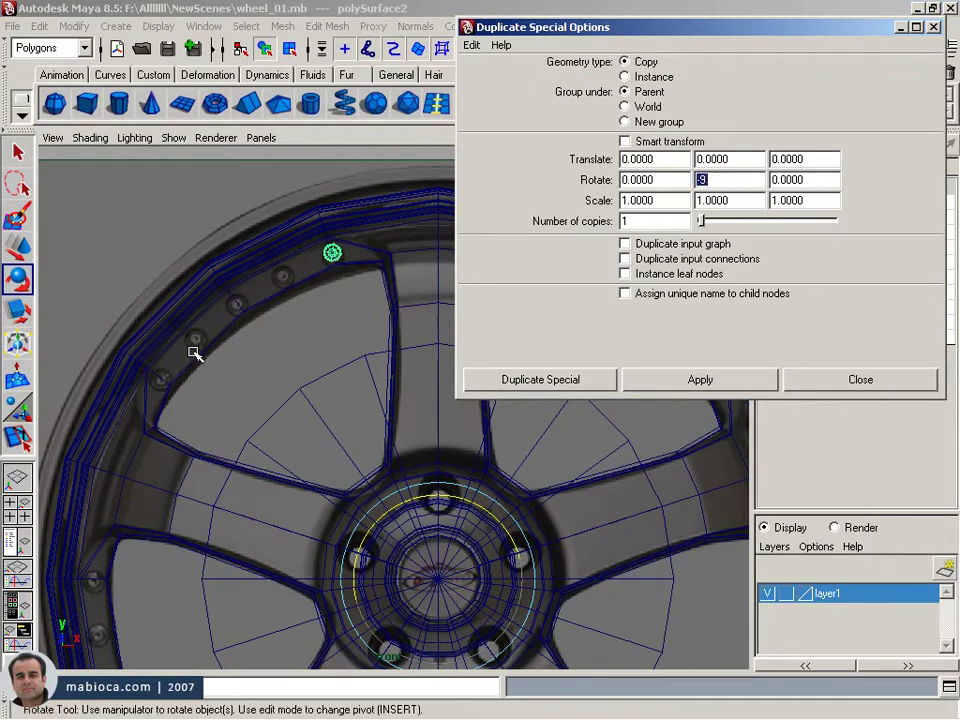
pyautogui.write('-9')
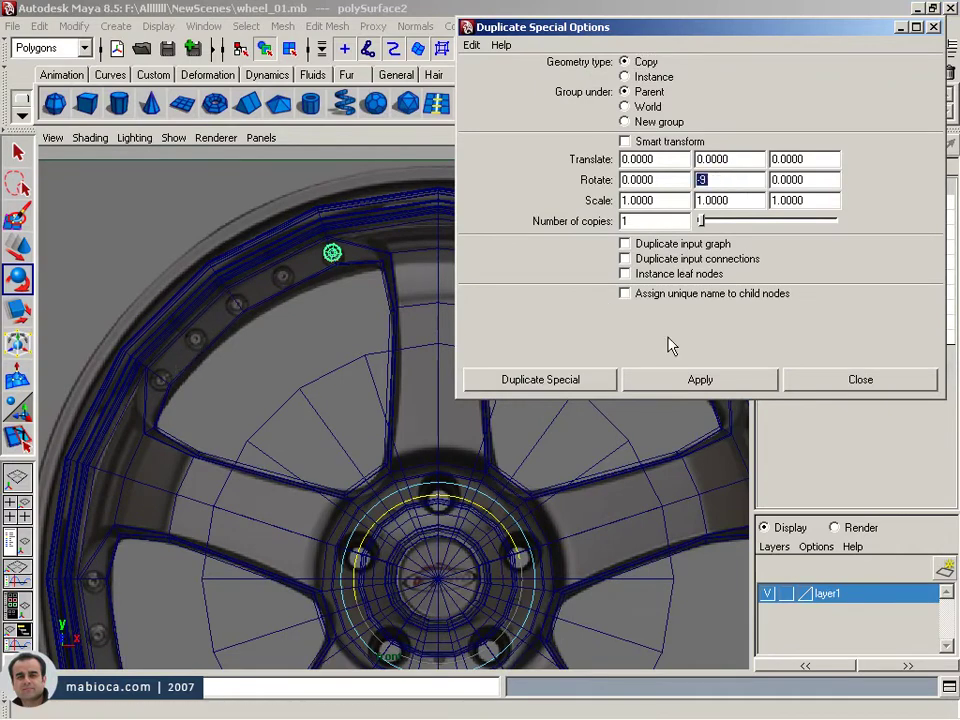
pyautogui.write('4')
pyautogui.click(677, 381)
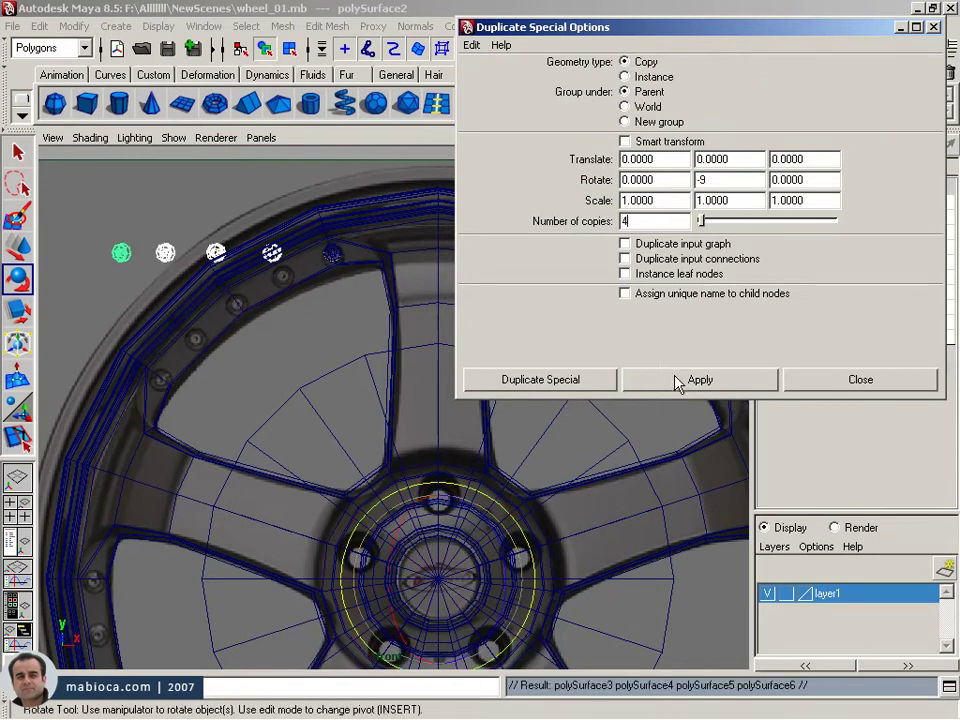
pyautogui.hotkey('ctrl', 'z')
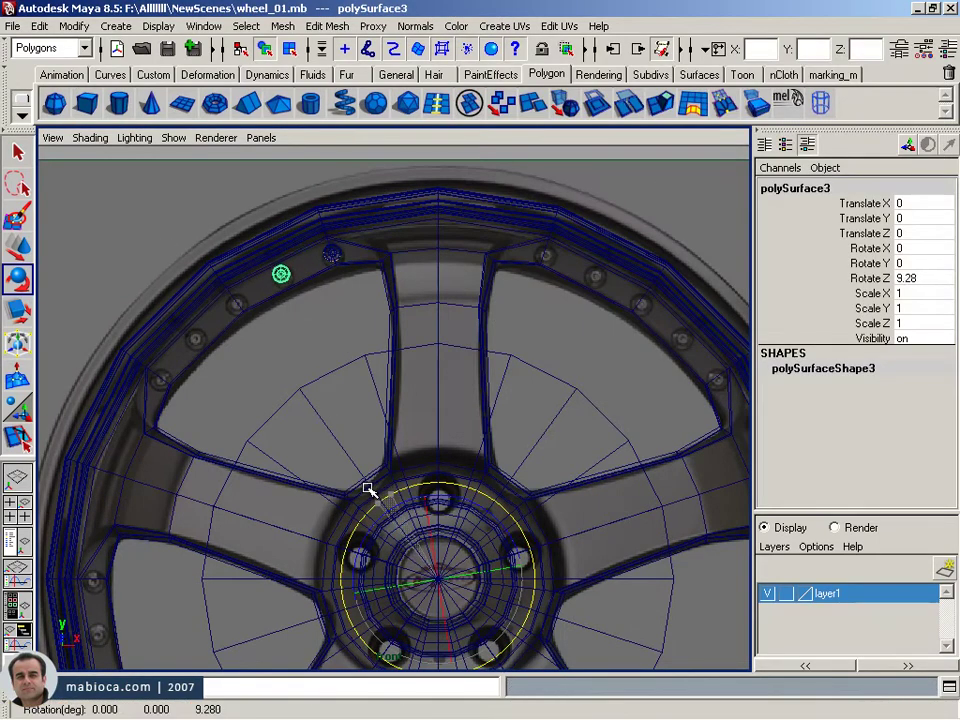
# - Set the bolt's Rotate Z to 9 and duplicate it further along the rim
pyautogui.click(922, 277)
pyautogui.press('Return')
pyautogui.hotkey('ctrl', 'shift', 'd')
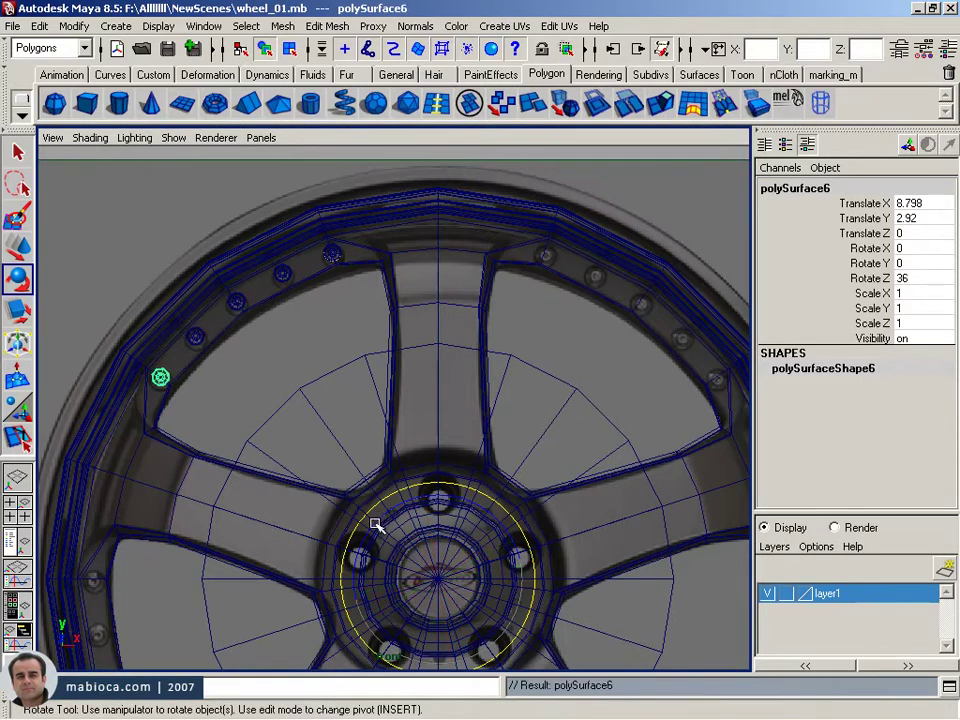
pyautogui.moveTo(375, 524); pyautogui.dragTo(343, 566)
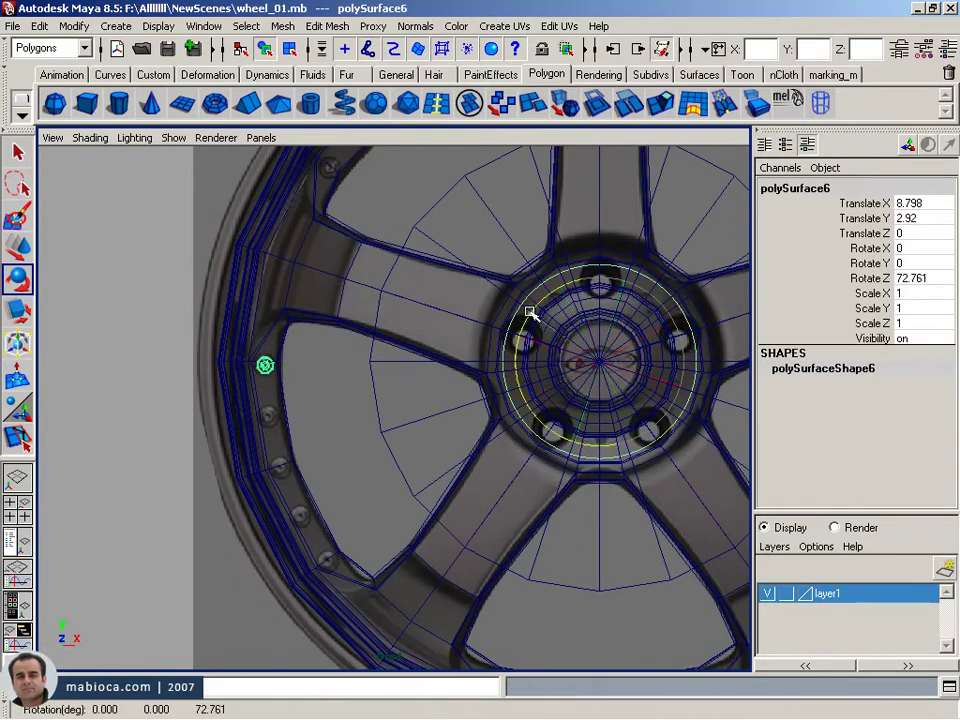
pyautogui.hotkey('shift', 'd')
pyautogui.doubleClick(915, 278)
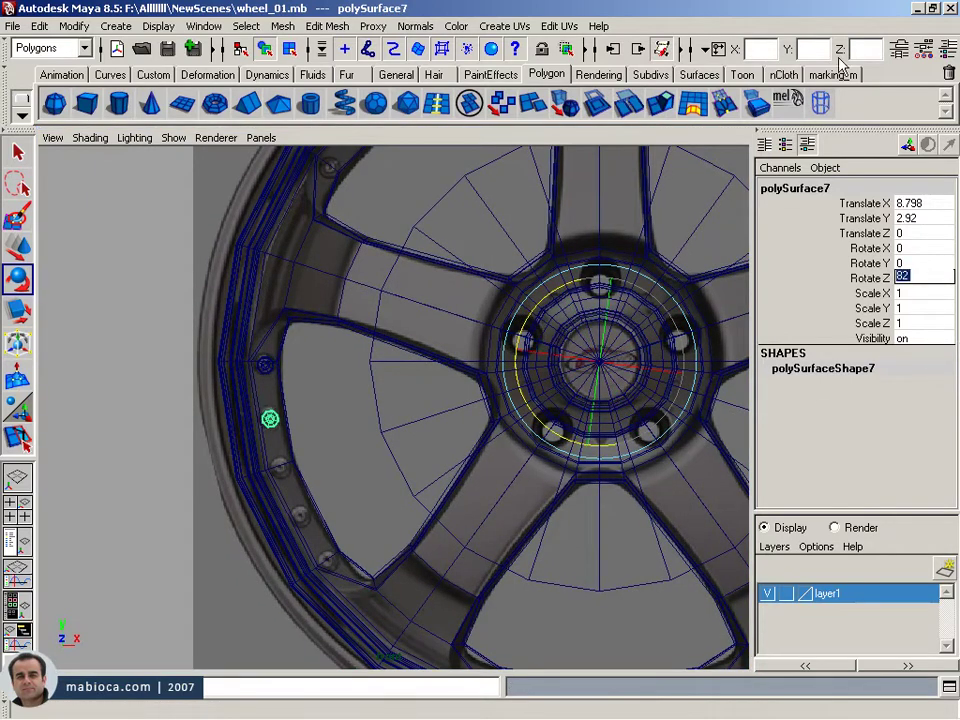
pyautogui.hotkey('ctrl', 'z')
# - Add more bolt copies with Shift+D, swinging each around the rim up to 287.517 degrees
pyautogui.keyDown('alt'); pyautogui.moveTo(392, 521); pyautogui.dragTo(382, 406); pyautogui.keyUp('alt')
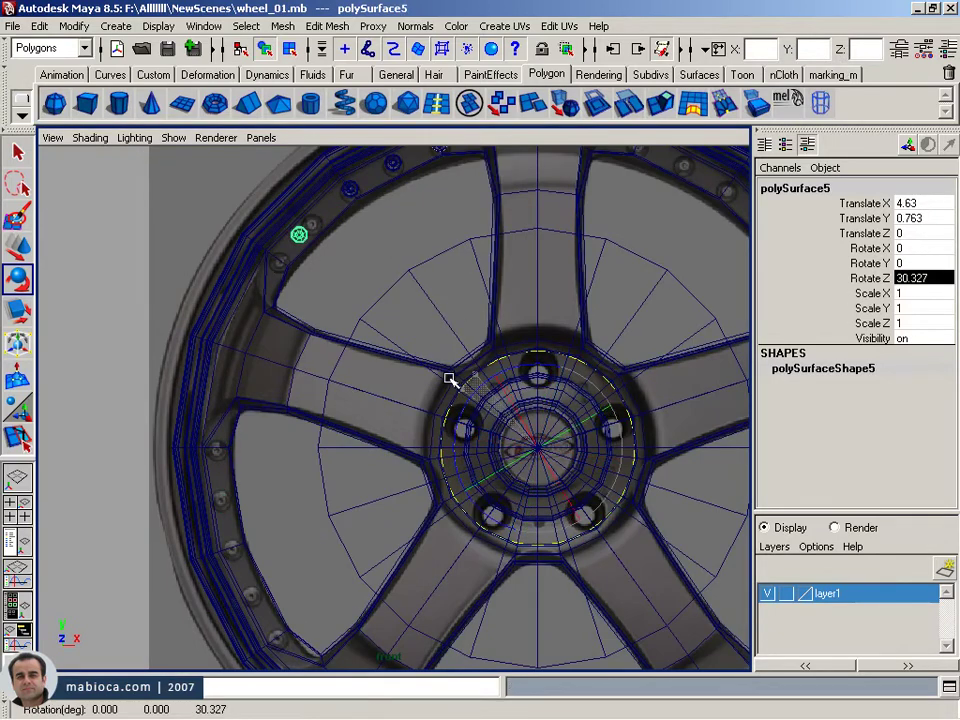
pyautogui.hotkey('shift', 'd')
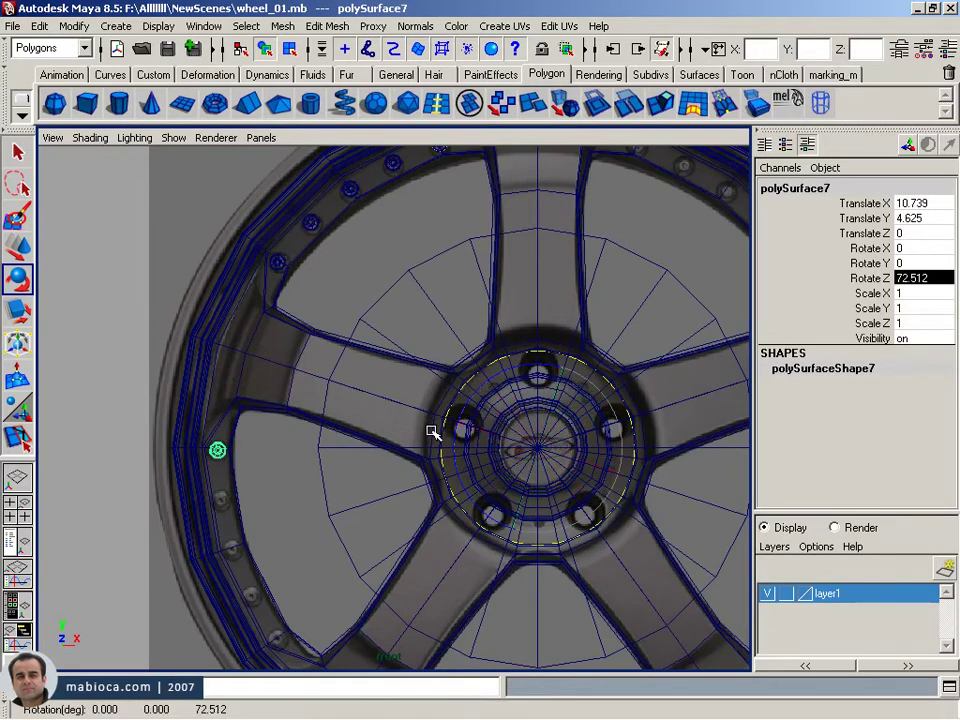
pyautogui.hotkey('shift', 'd')
pyautogui.moveTo(490, 510)
pyautogui.keyDown('alt'); pyautogui.mouseDown(button='middle')
pyautogui.moveTo(428, 368)
pyautogui.moveTo(445, 297)
pyautogui.mouseUp(button='middle'); pyautogui.keyUp('alt')
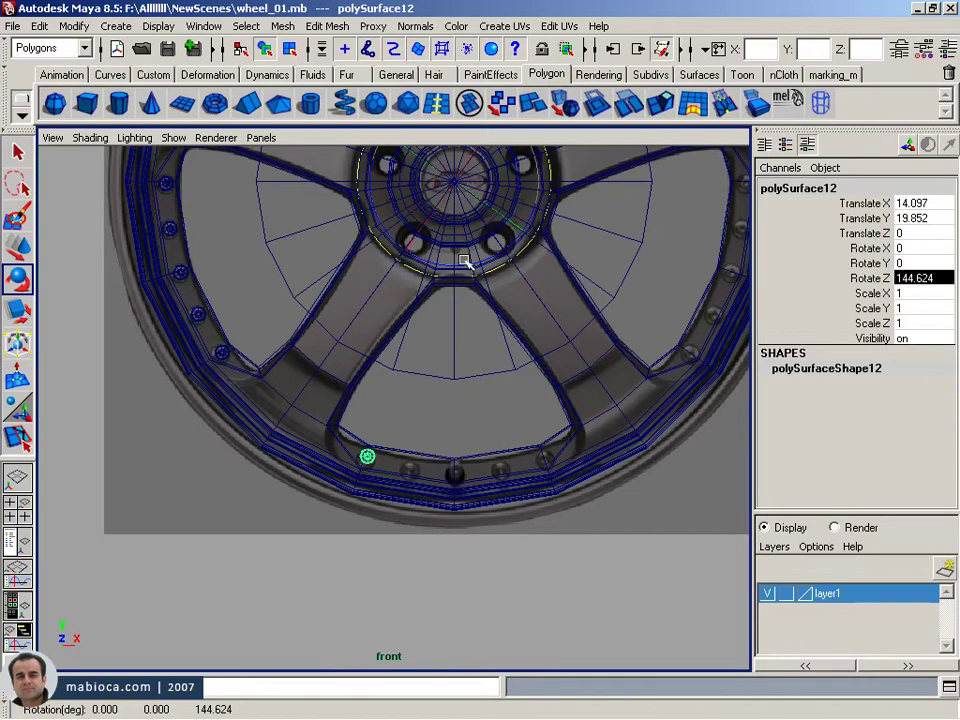
pyautogui.hotkey('shift', 'd')
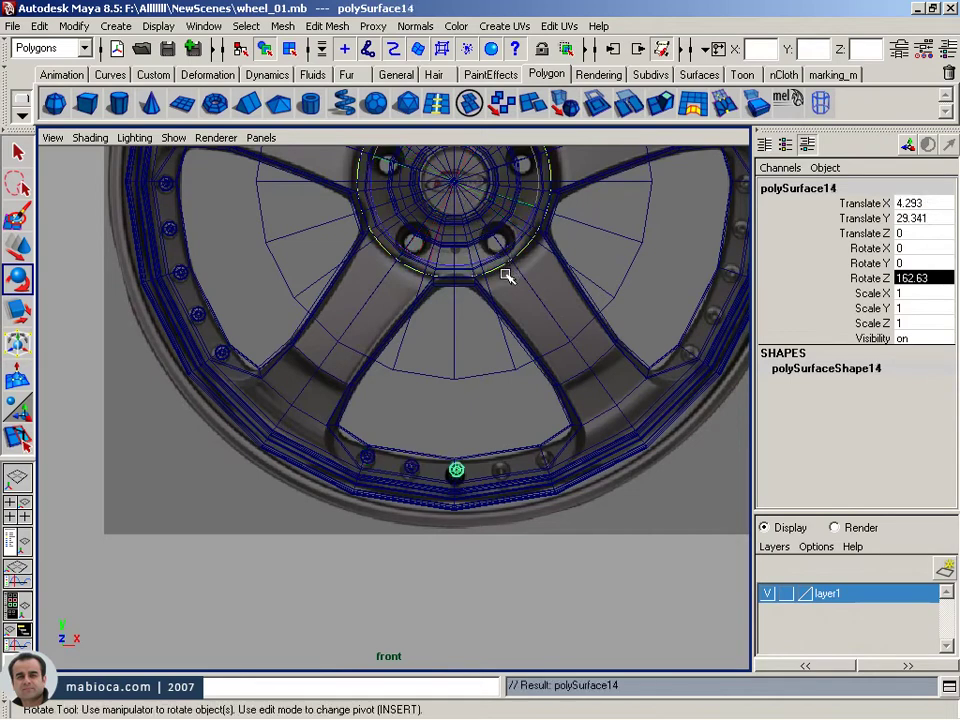
pyautogui.hotkey('shift', 'd')
pyautogui.hotkey('shift', 'd')
pyautogui.keyDown('alt'); pyautogui.moveTo(508, 272); pyautogui.dragTo(400, 337, button='middle'); pyautogui.keyUp('alt')
pyautogui.hotkey('shift', 'd')
pyautogui.moveTo(514, 259)
pyautogui.keyDown('alt'); pyautogui.mouseDown(button='middle')
pyautogui.moveTo(411, 501)
pyautogui.moveTo(366, 485)
pyautogui.mouseUp(button='middle'); pyautogui.keyUp('alt')
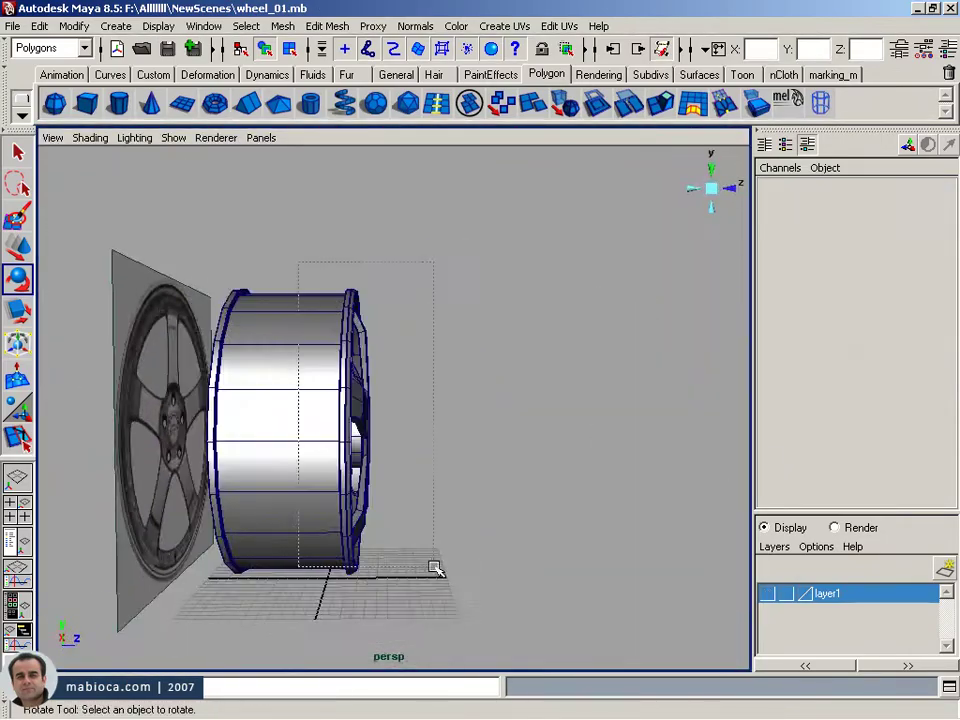
# - Select all wheel parts and bolts, try combining and smoothing, then undo it
pyautogui.moveTo(436, 568); pyautogui.dragTo(436, 566)
pyautogui.click(39, 26)
pyautogui.press('t')
pyautogui.keyDown('alt'); pyautogui.moveTo(400, 400); pyautogui.dragTo(284, 357); pyautogui.keyUp('alt')
pyautogui.keyDown('alt'); pyautogui.moveTo(284, 357); pyautogui.dragTo(369, 360, button='right'); pyautogui.keyUp('alt')
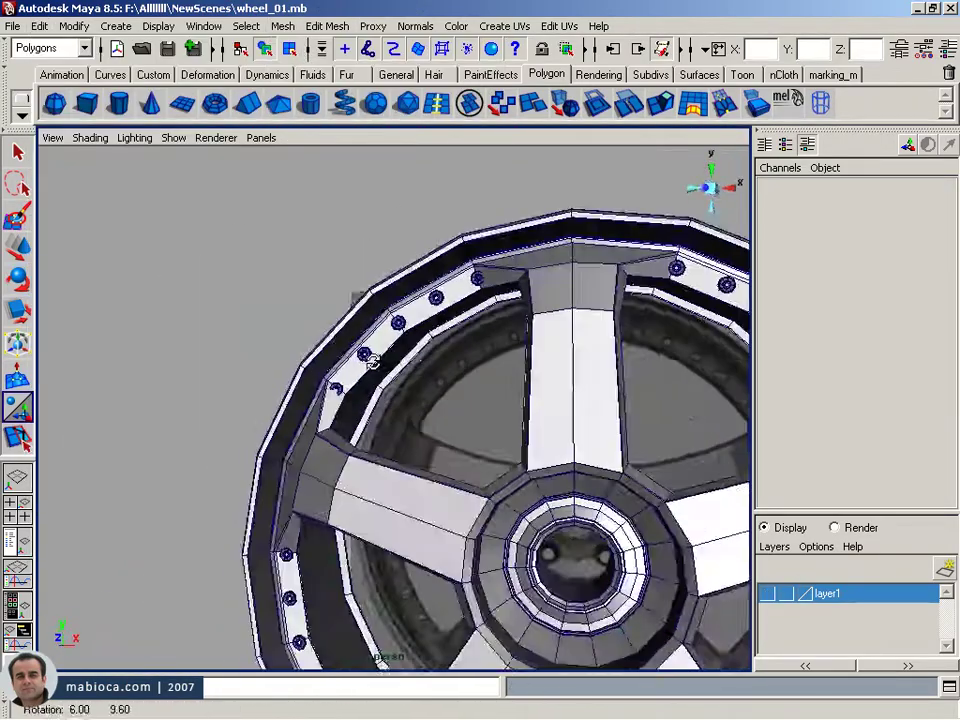
pyautogui.keyDown('alt'); pyautogui.moveTo(369, 360); pyautogui.dragTo(459, 394); pyautogui.keyUp('alt')
pyautogui.keyDown('alt'); pyautogui.moveTo(459, 394); pyautogui.dragTo(555, 297, button='middle'); pyautogui.keyUp('alt')
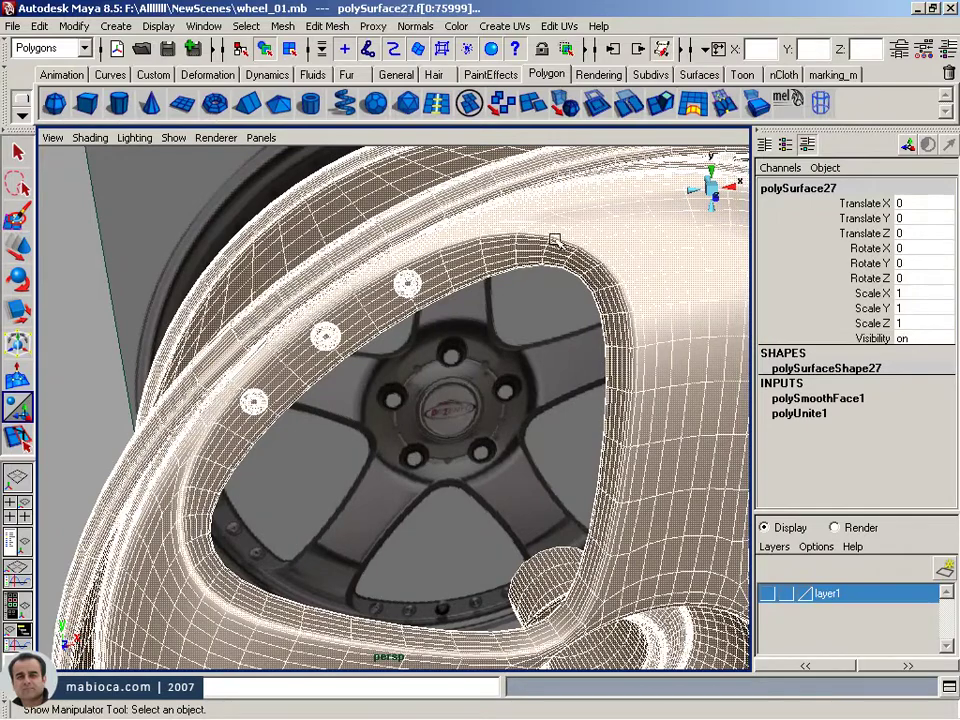
pyautogui.hotkey('ctrl', 'z')
pyautogui.hotkey('ctrl', 'z')
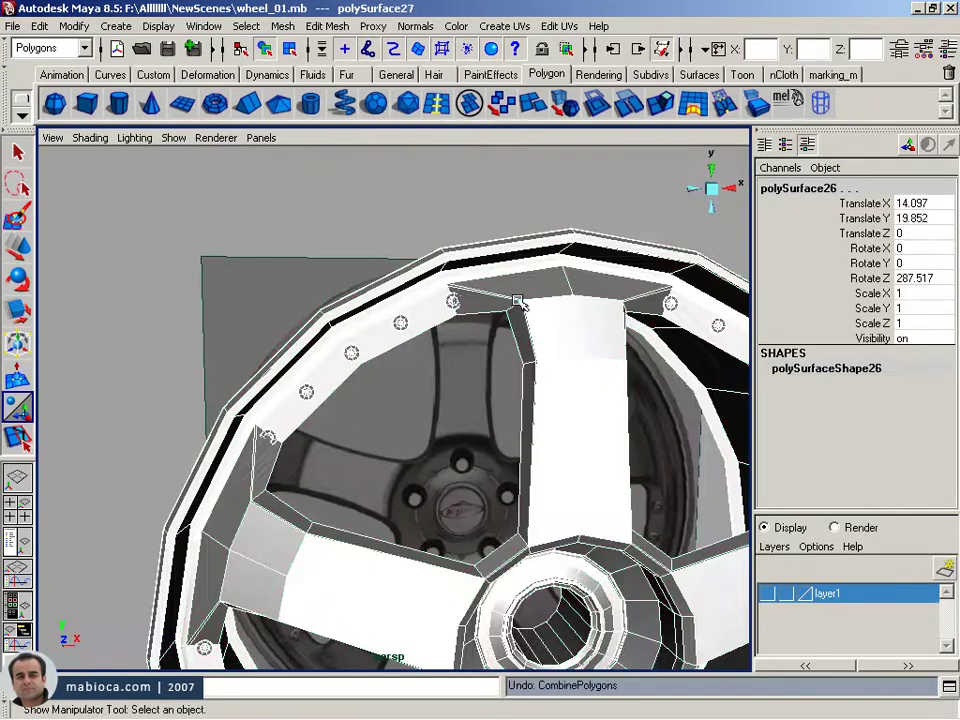
pyautogui.hotkey('ctrl', 'z')
pyautogui.hotkey('ctrl', 'z')
pyautogui.hotkey('ctrl', 'z')
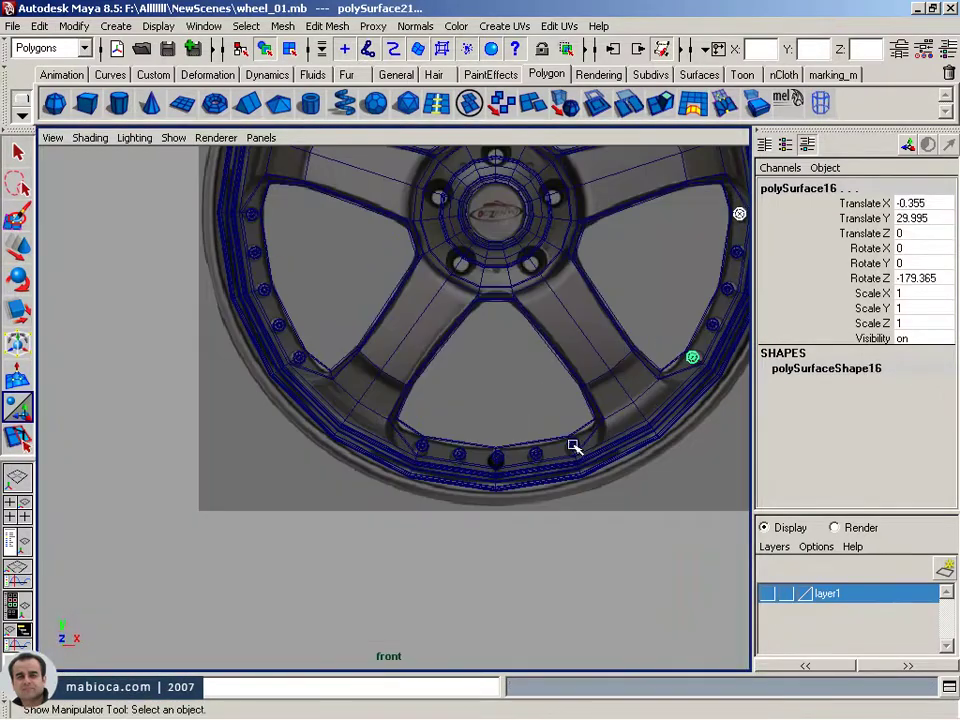
pyautogui.hotkey('ctrl', 'z')
pyautogui.hotkey('ctrl', 'z')
pyautogui.hotkey('ctrl', 'z')
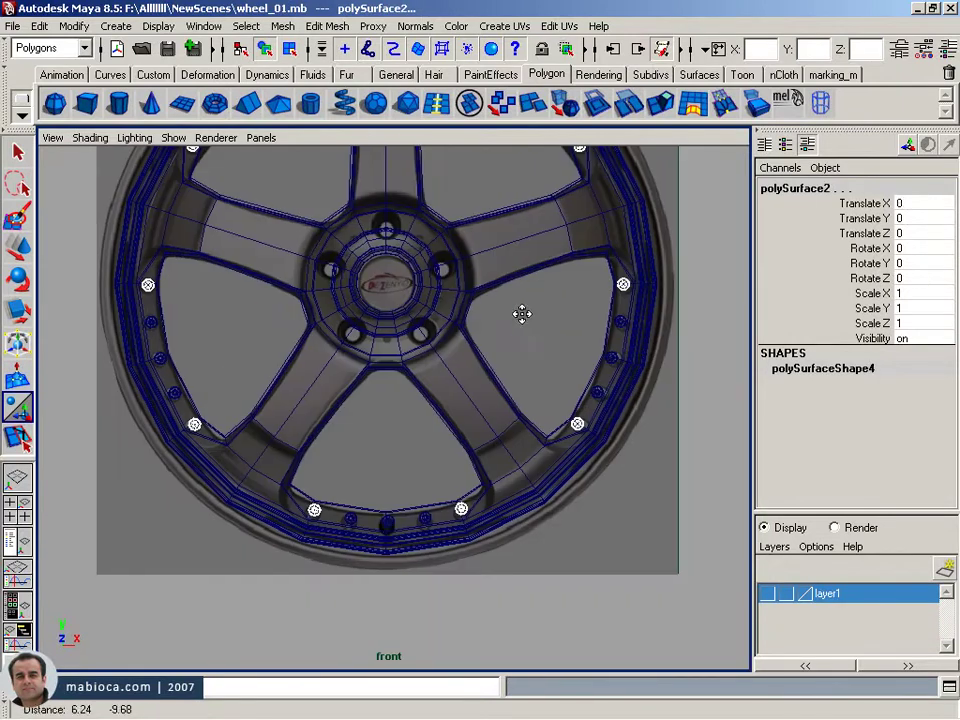
# - Combine the wheel parts into one mesh and turn off Wireframe on Shaded
pyautogui.hotkey('shift', 'z')
pyautogui.hotkey('shift', 'z')
pyautogui.hotkey('shift', 'z')
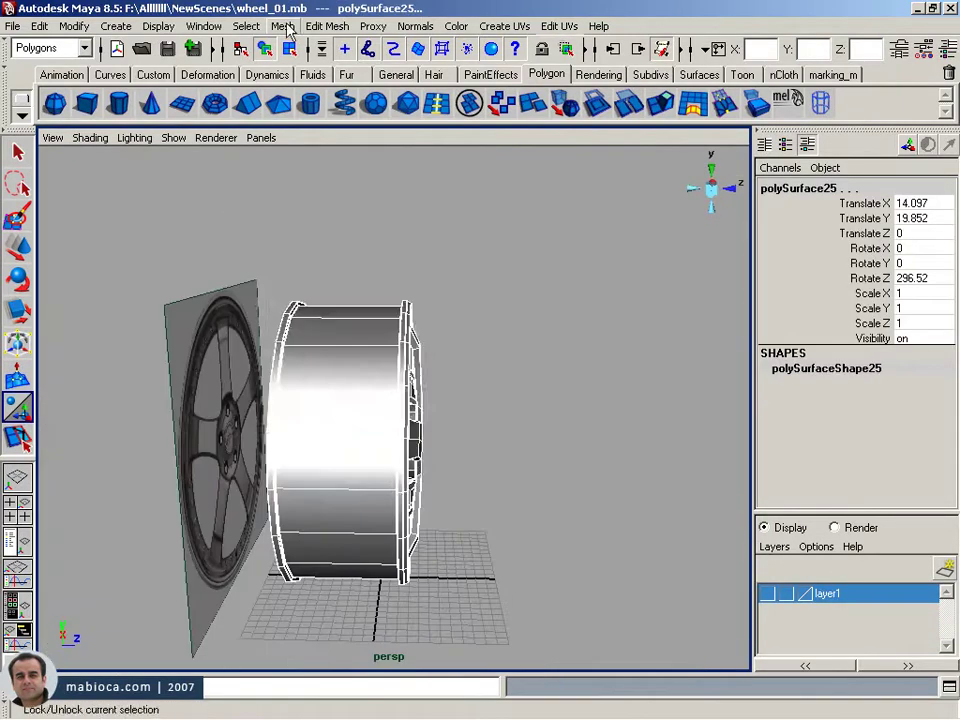
pyautogui.hotkey('shift', 'z')
pyautogui.hotkey('shift', 'z')
pyautogui.write('3')
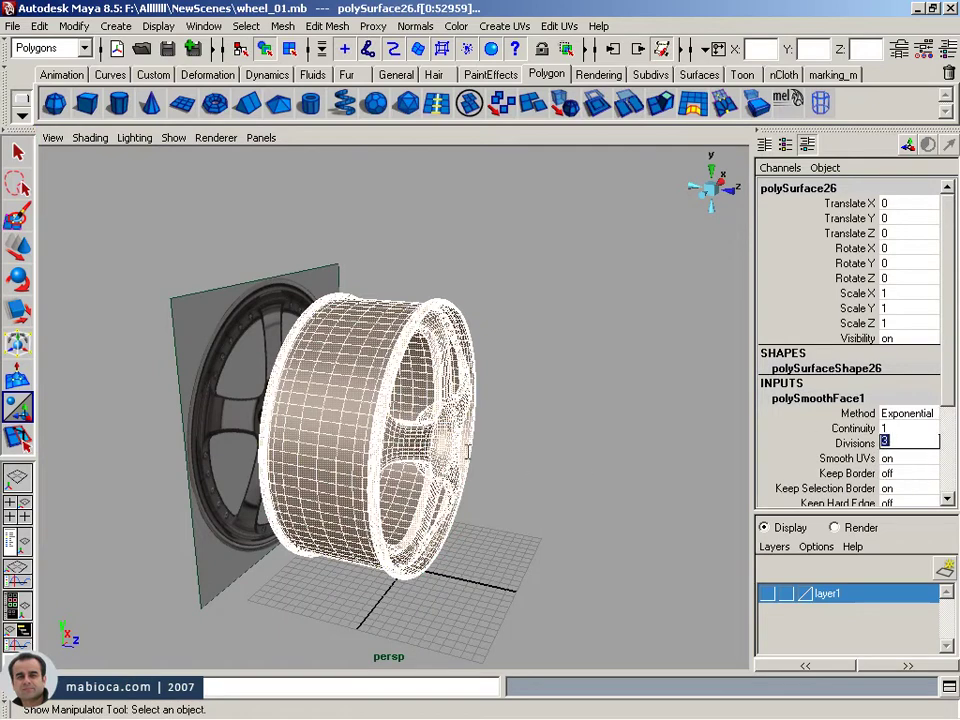
pyautogui.keyDown('alt'); pyautogui.moveTo(707, 412); pyautogui.dragTo(560, 380); pyautogui.keyUp('alt')
pyautogui.click(90, 138)
pyautogui.click(128, 300)
# - Set the polySmoothFace divisions to 1 and view the shaded wheel from a three-quarter angle
pyautogui.moveTo(396, 439)
pyautogui.keyDown('alt'); pyautogui.mouseDown(button='right')
pyautogui.moveTo(465, 443)
pyautogui.moveTo(415, 277)
pyautogui.moveTo(316, 515)
pyautogui.mouseUp(button='right'); pyautogui.keyUp('alt')
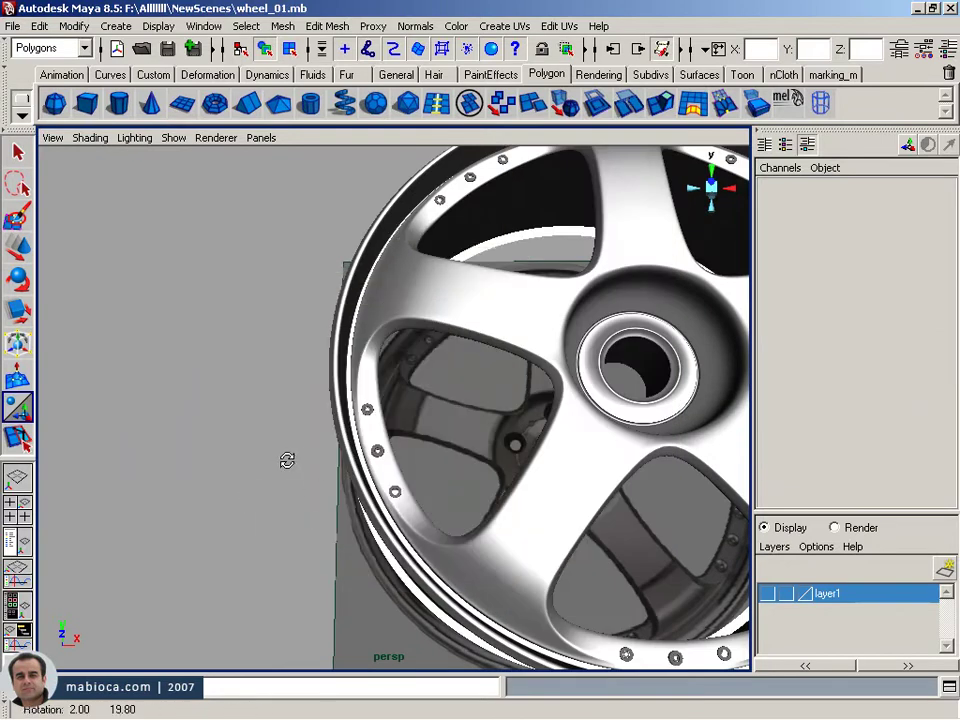
pyautogui.moveTo(289, 459)
pyautogui.keyDown('alt'); pyautogui.mouseDown()
pyautogui.moveTo(388, 358)
pyautogui.moveTo(441, 424)
pyautogui.mouseUp(); pyautogui.keyUp('alt')
pyautogui.moveTo(441, 424)
pyautogui.keyDown('alt'); pyautogui.mouseDown(button='right')
pyautogui.moveTo(161, 426)
pyautogui.moveTo(185, 406)
pyautogui.moveTo(300, 406)
pyautogui.mouseUp(button='right'); pyautogui.keyUp('alt')
pyautogui.moveTo(300, 406)
pyautogui.keyDown('alt'); pyautogui.mouseDown()
pyautogui.moveTo(400, 420)
pyautogui.moveTo(450, 450)
pyautogui.mouseUp(); pyautogui.keyUp('alt')
pyautogui.keyDown('alt'); pyautogui.moveTo(450, 450); pyautogui.dragTo(480, 450, button='right'); pyautogui.keyUp('alt')
pyautogui.moveTo(480, 450)
pyautogui.keyDown('alt'); pyautogui.mouseDown()
pyautogui.moveTo(586, 505)
pyautogui.moveTo(454, 531)
pyautogui.moveTo(670, 476)
pyautogui.moveTo(626, 364)
pyautogui.moveTo(570, 450)
pyautogui.moveTo(519, 407)
pyautogui.mouseUp(); pyautogui.keyUp('alt')
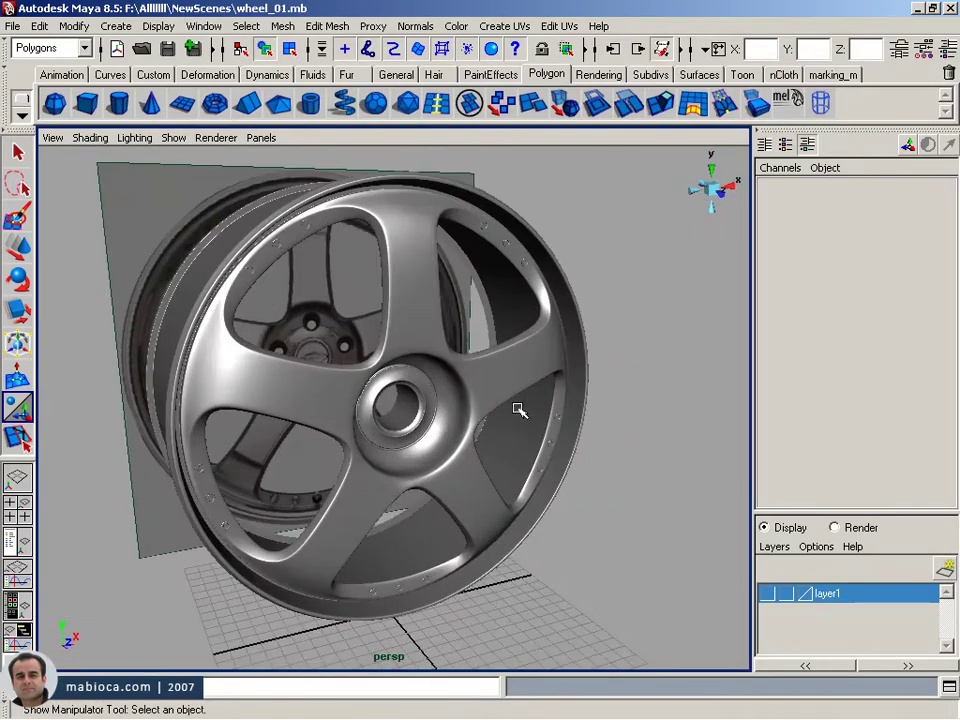
pyautogui.click(519, 407)
pyautogui.write('1')
pyautogui.press('Return')
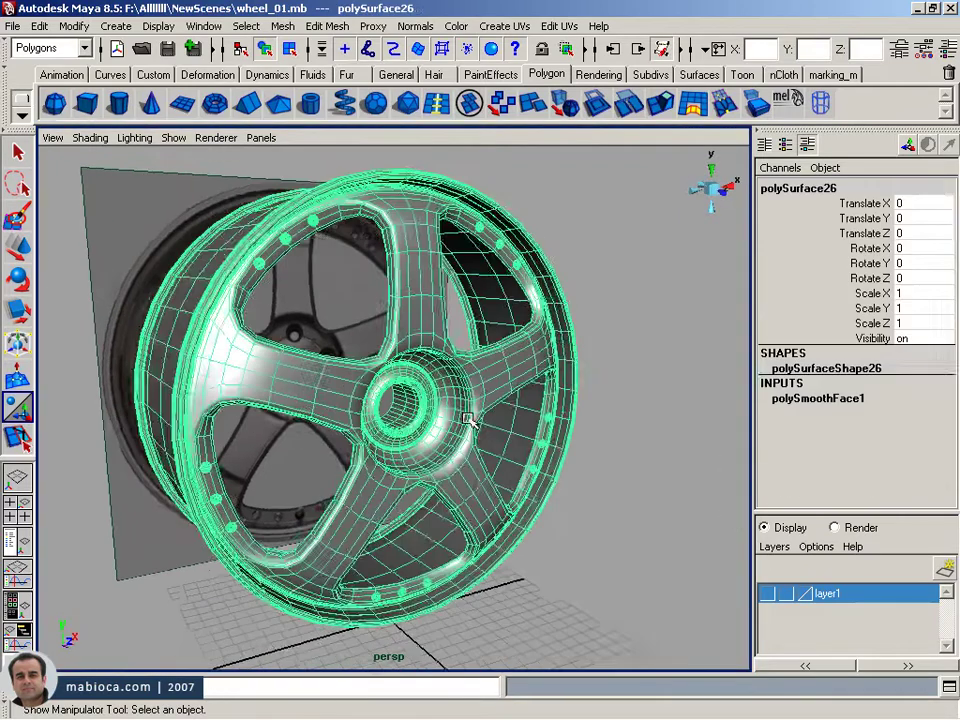
pyautogui.click(690, 435)
pyautogui.moveTo(690, 435)
pyautogui.keyDown('alt'); pyautogui.mouseDown()
pyautogui.moveTo(629, 445)
pyautogui.moveTo(560, 420)
pyautogui.mouseUp(); pyautogui.keyUp('alt')
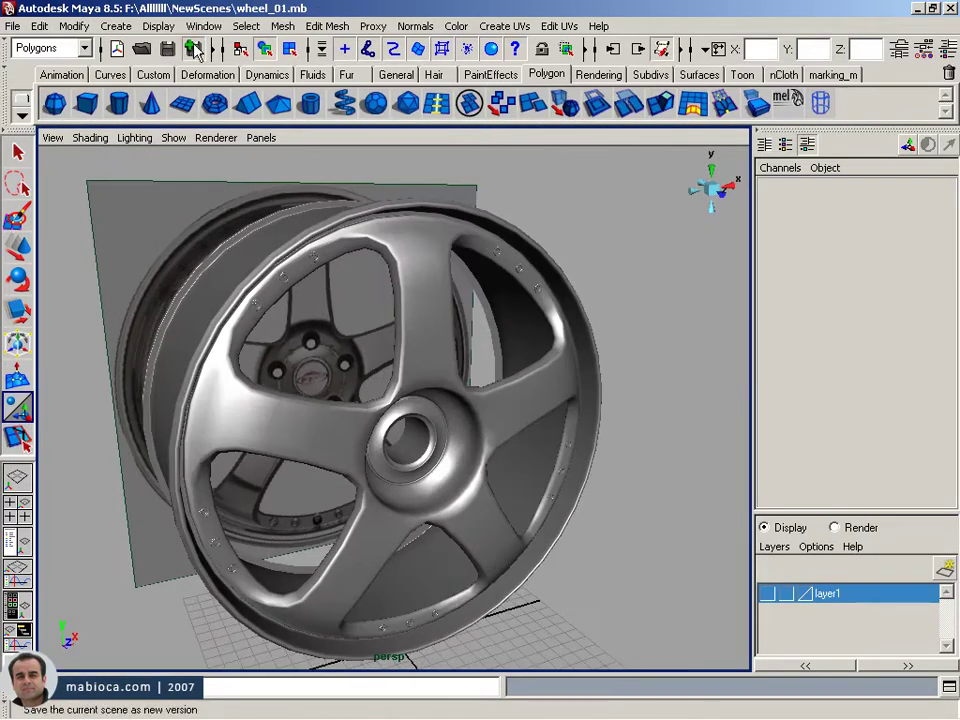